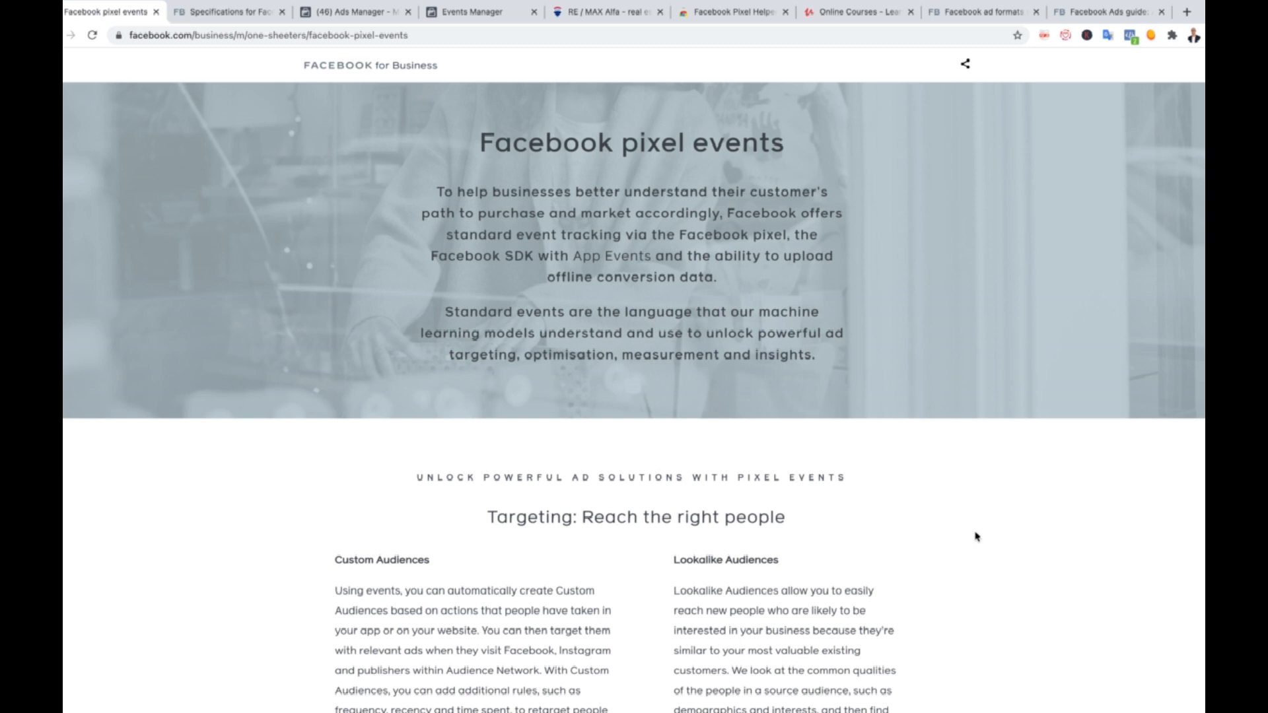
# Step: Review the list of standard pixel events, and read their descriptions and event codes in the Business Help Center specifications table
pyautogui.scroll(-10, 976, 536)
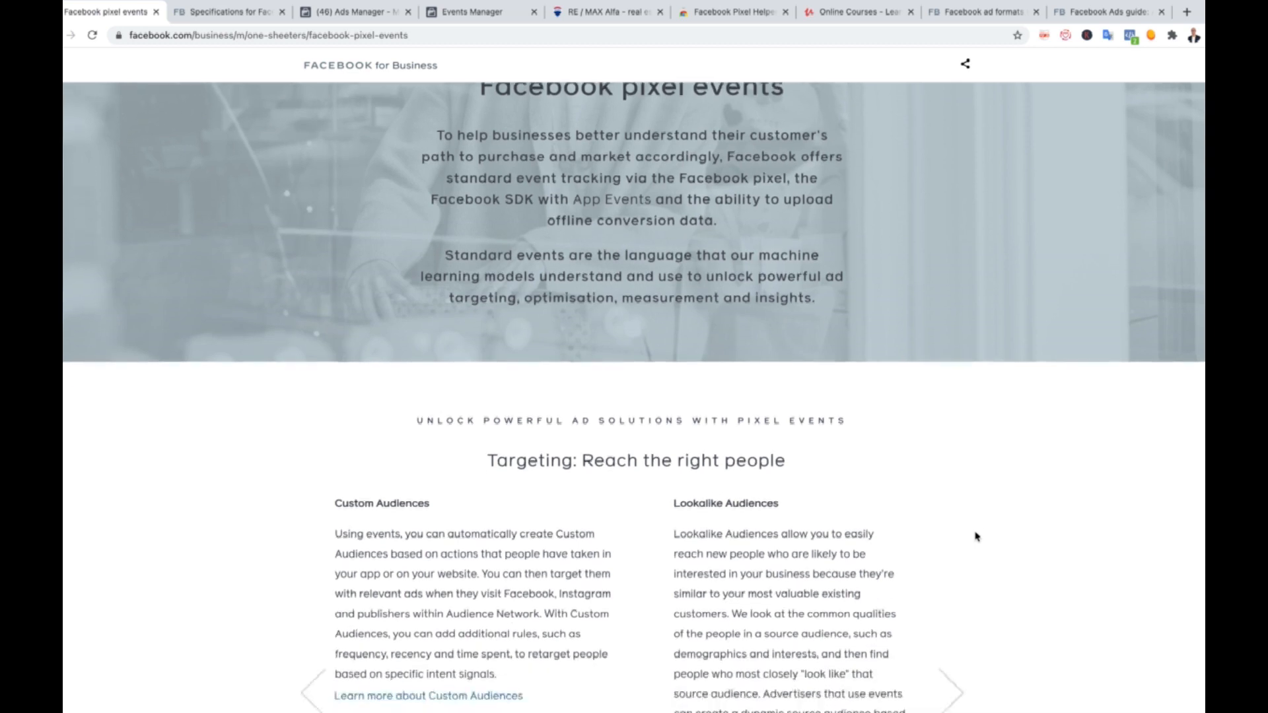
pyautogui.scroll(-4, 976, 536)
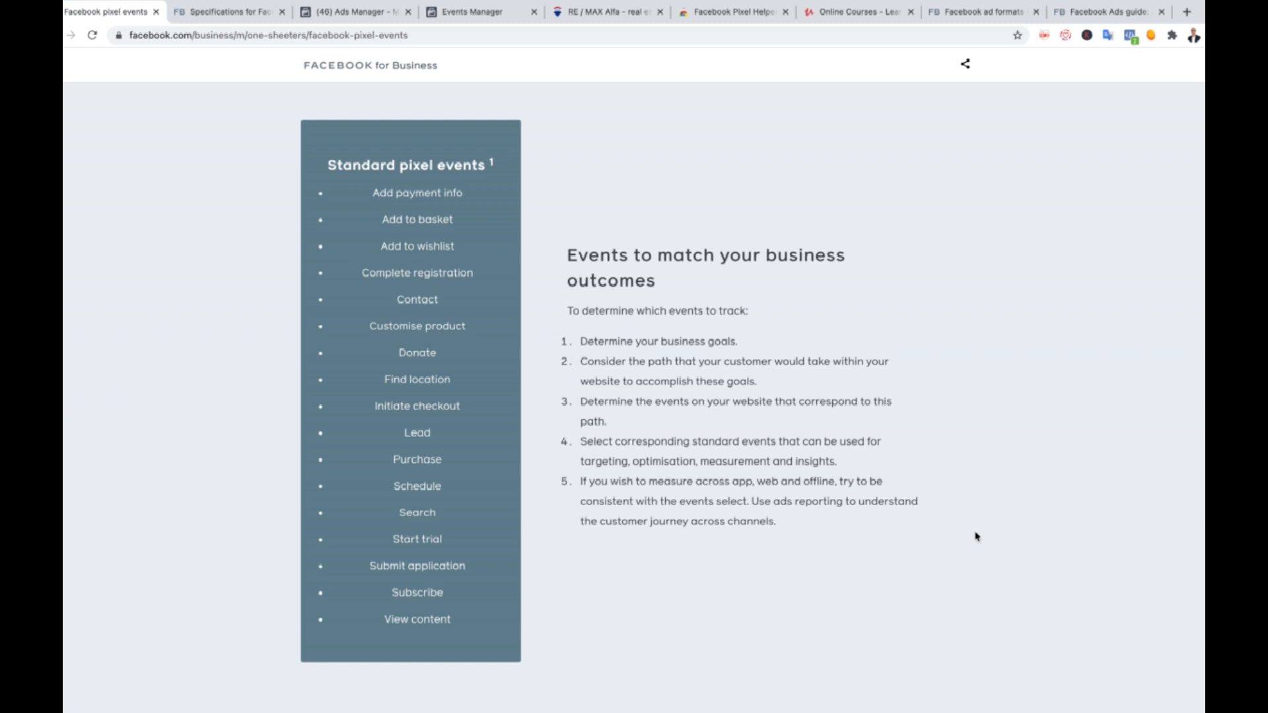
pyautogui.click(212, 12)
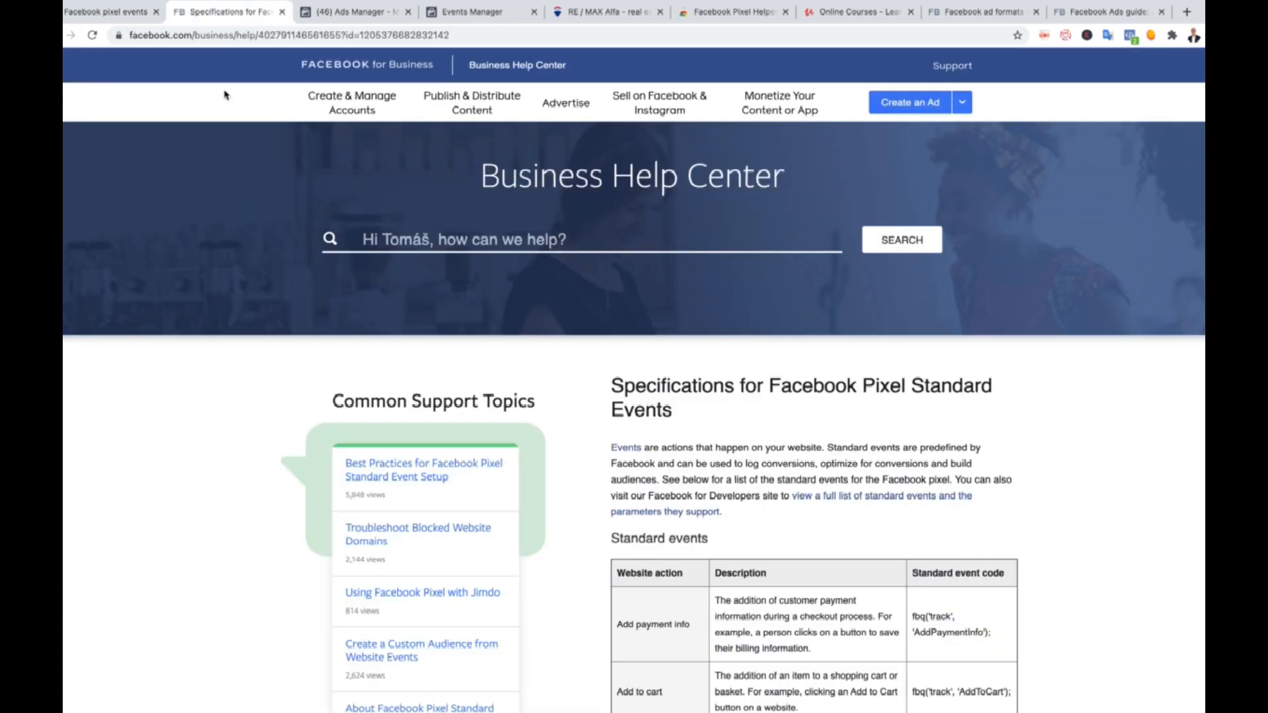
pyautogui.scroll(-7, 227, 364)
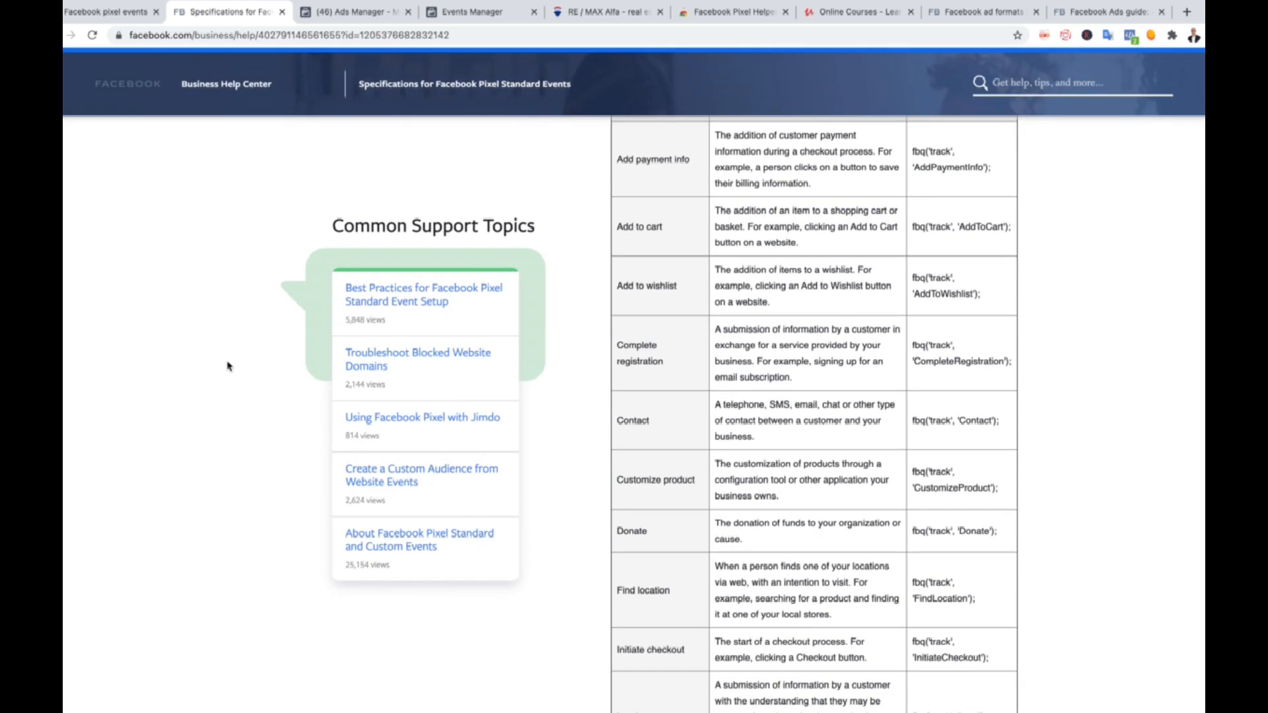
pyautogui.scroll(1, 227, 365)
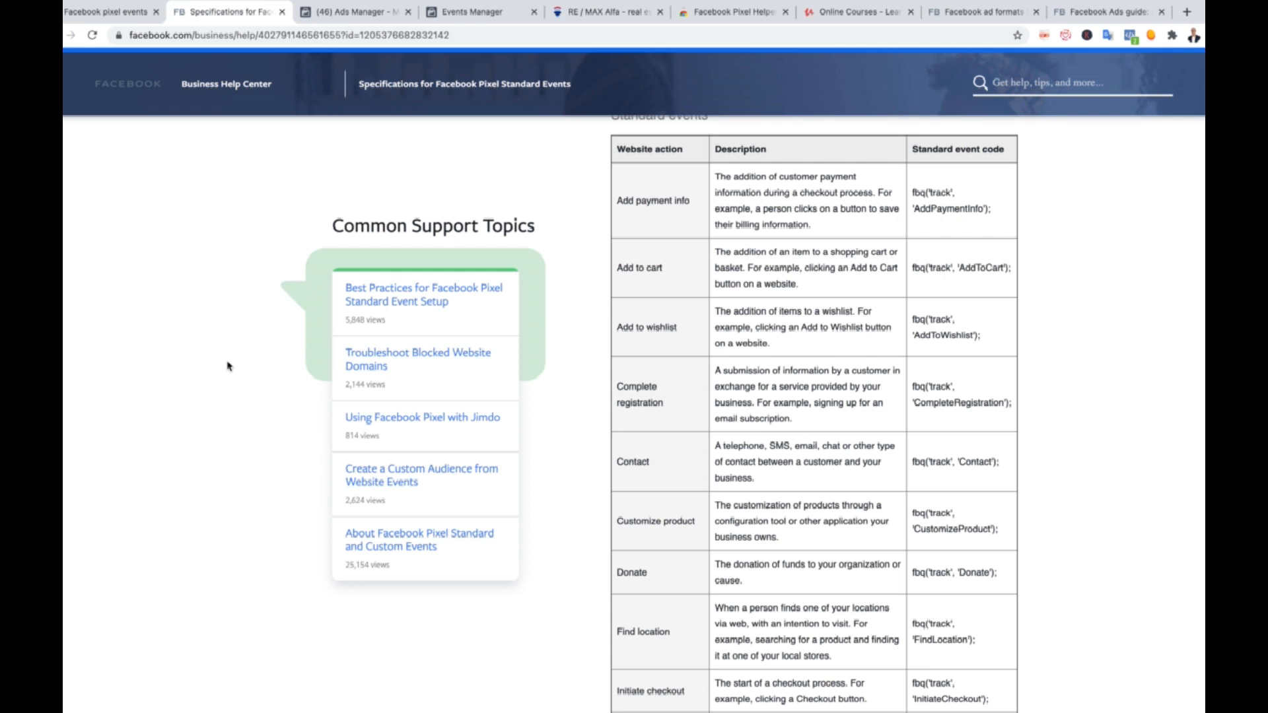
pyautogui.scroll(-3, 228, 366)
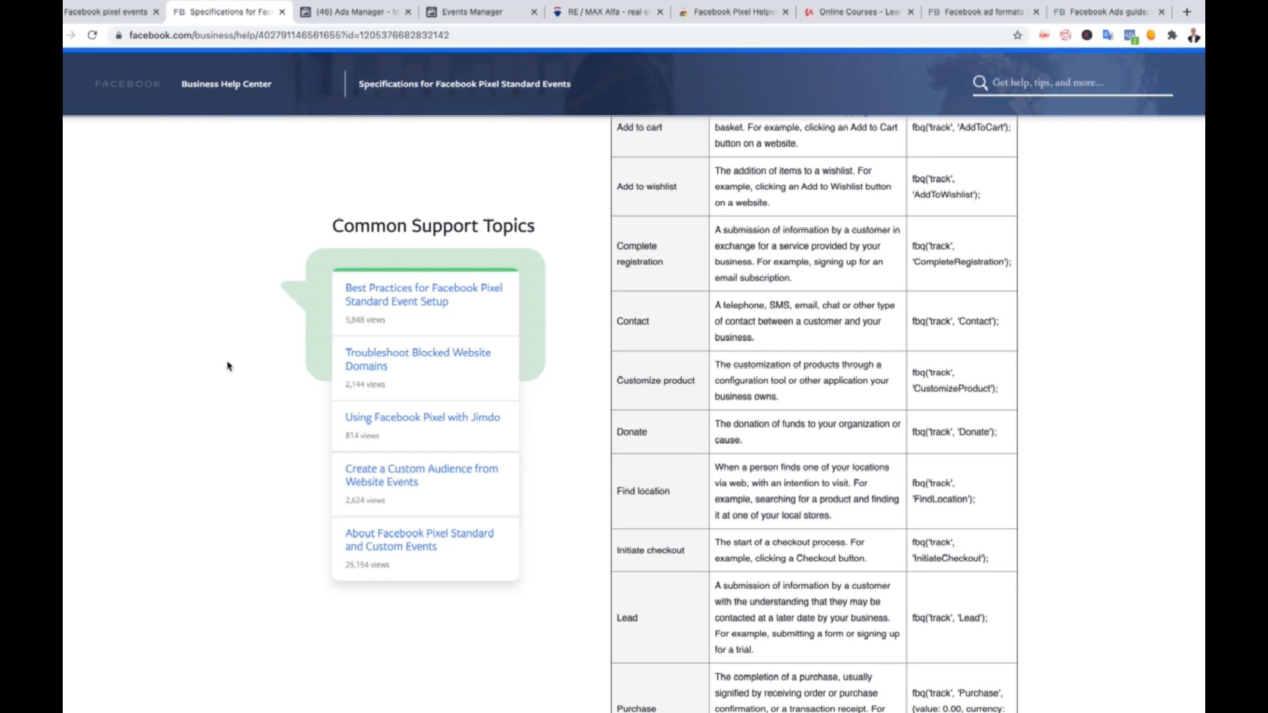
pyautogui.scroll(-2, 228, 367)
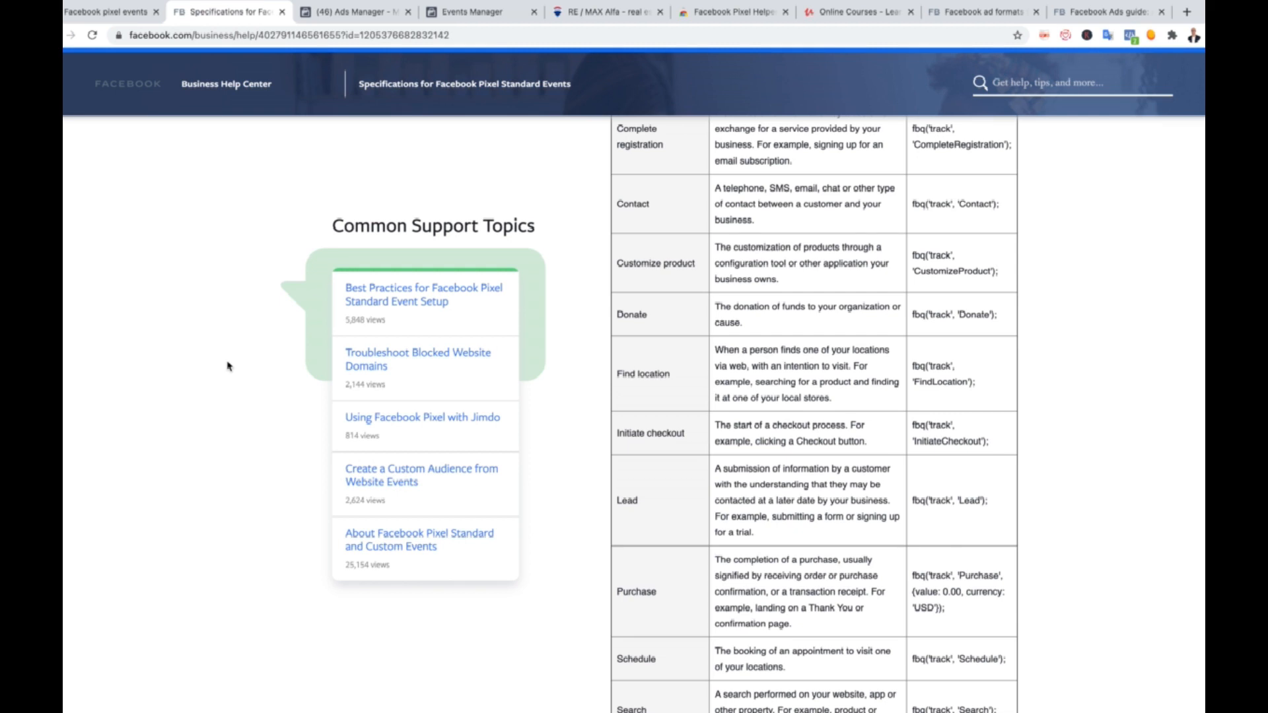
pyautogui.scroll(-2, 228, 366)
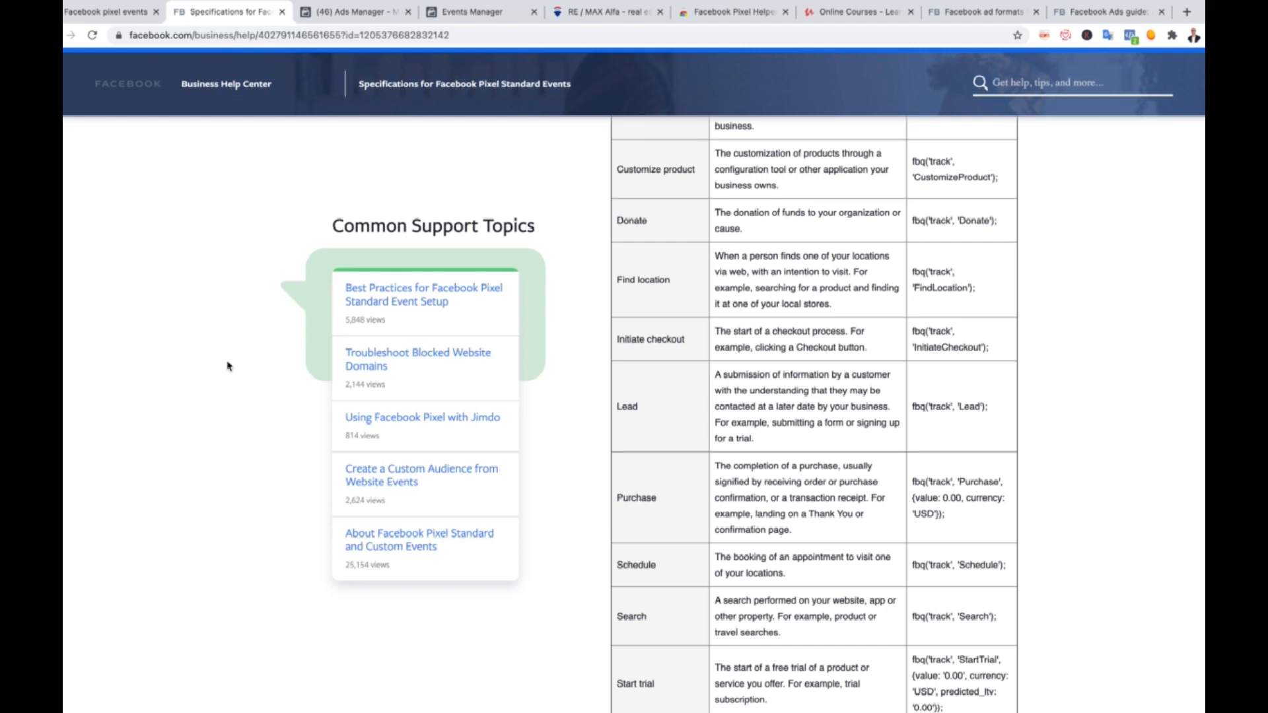
pyautogui.scroll(-2, 228, 366)
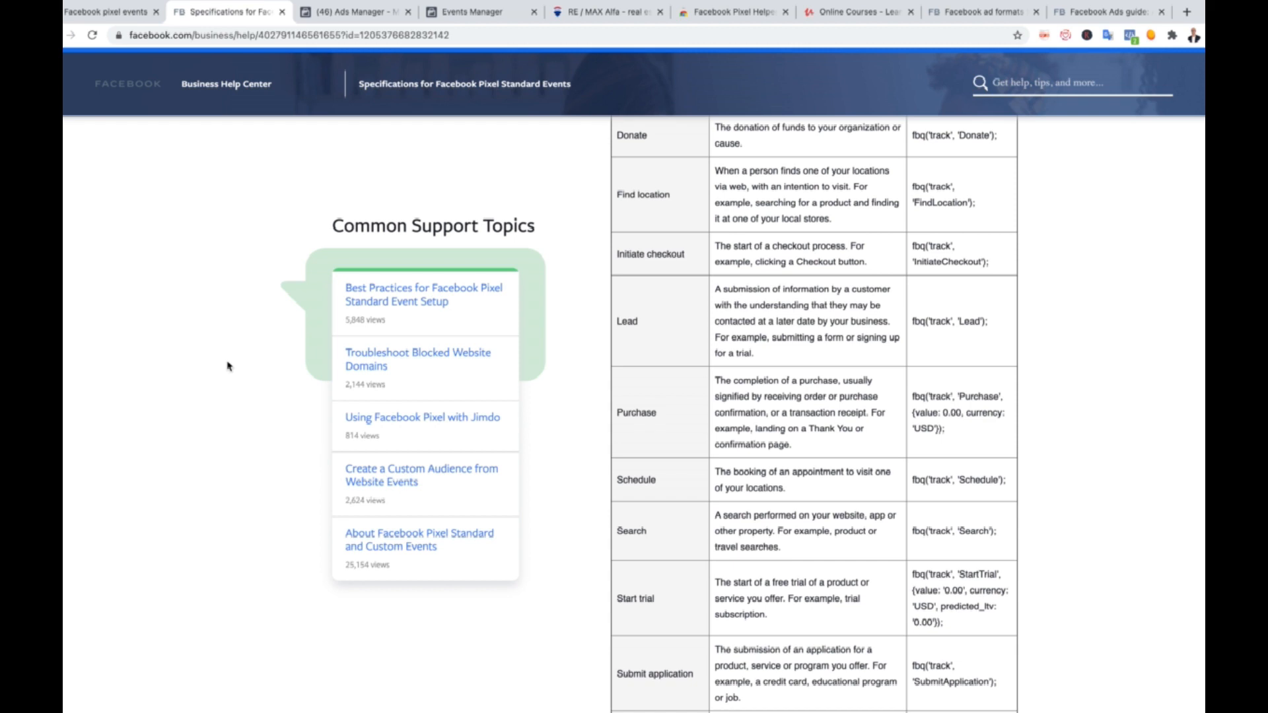
pyautogui.scroll(-2, 228, 367)
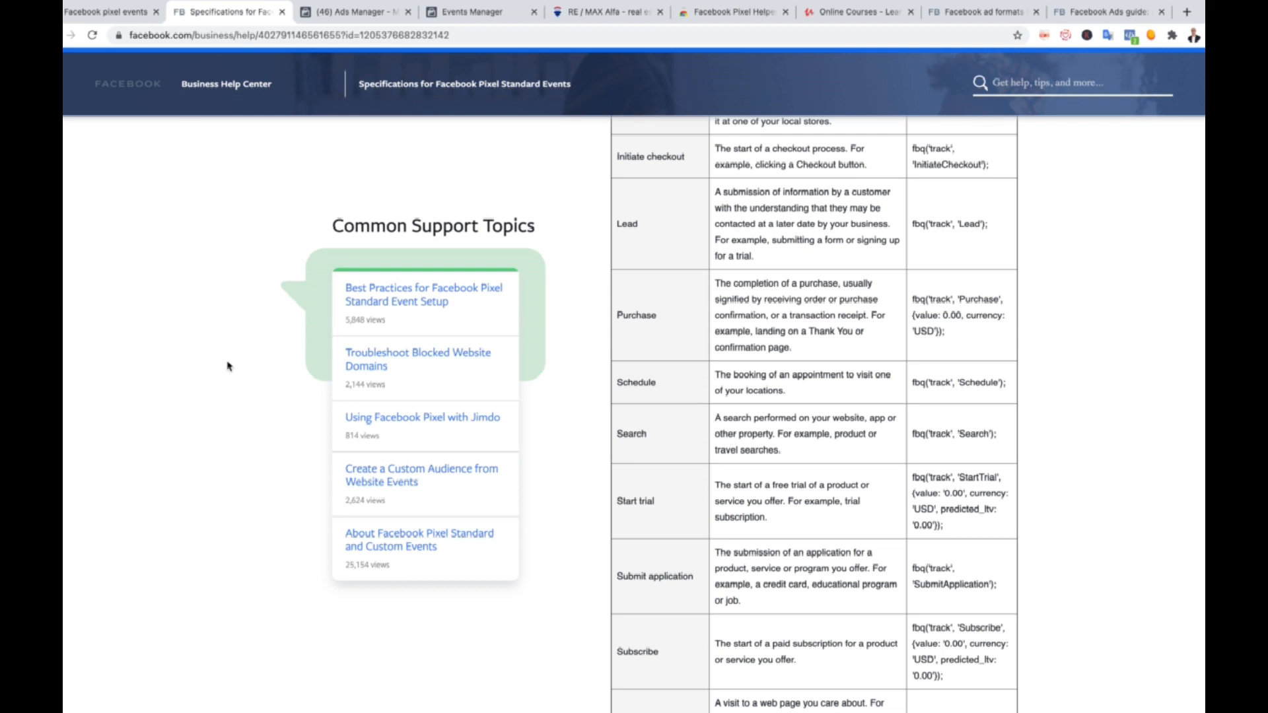
pyautogui.scroll(-1, 227, 367)
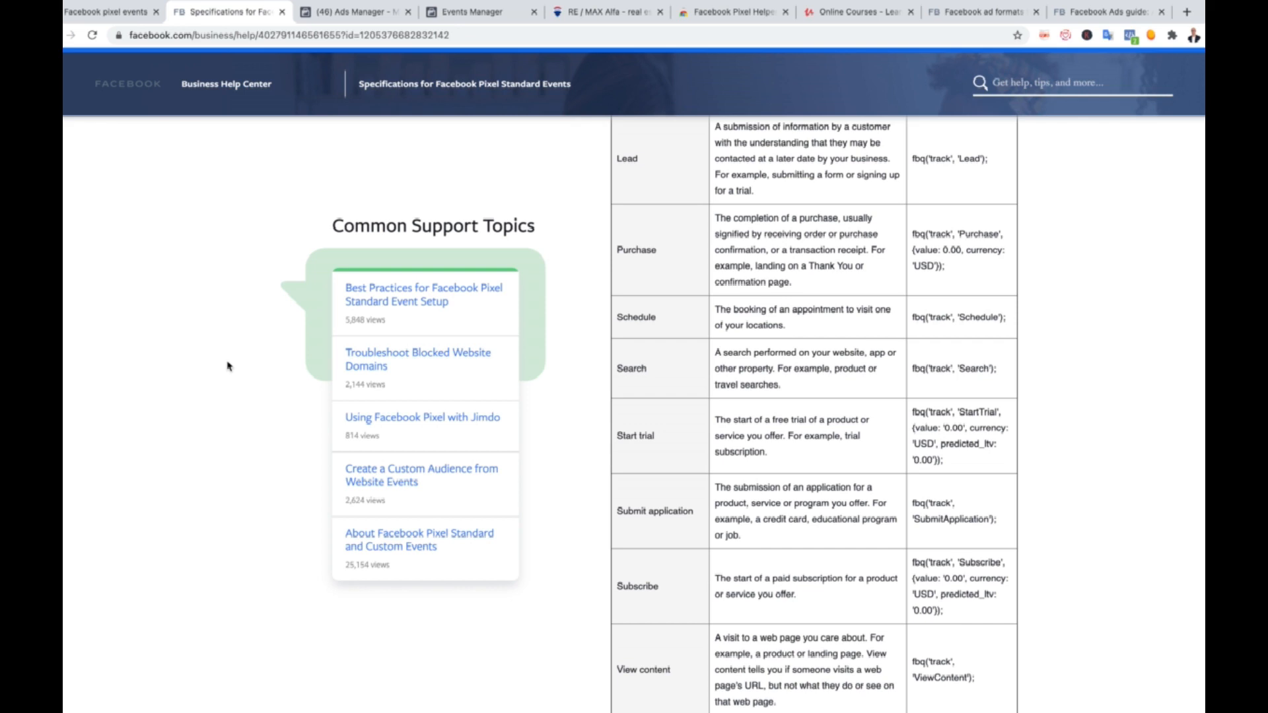
pyautogui.scroll(1, 227, 367)
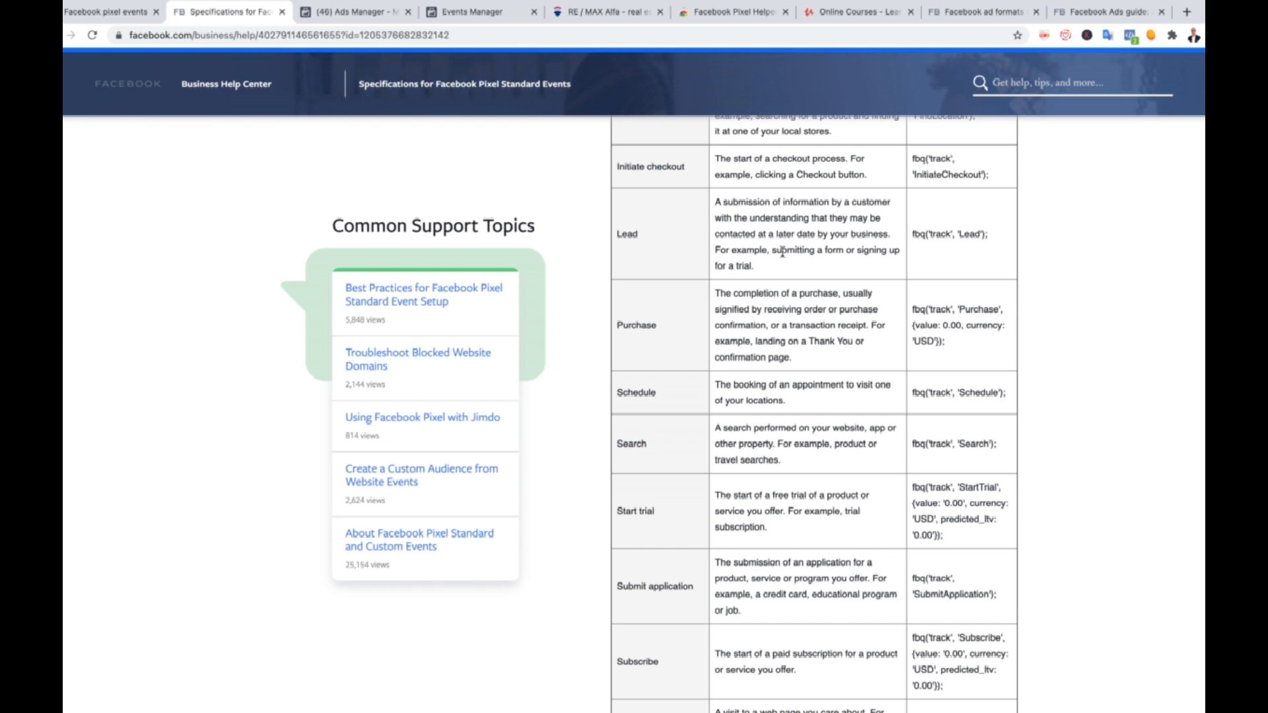
pyautogui.scroll(-5, 782, 252)
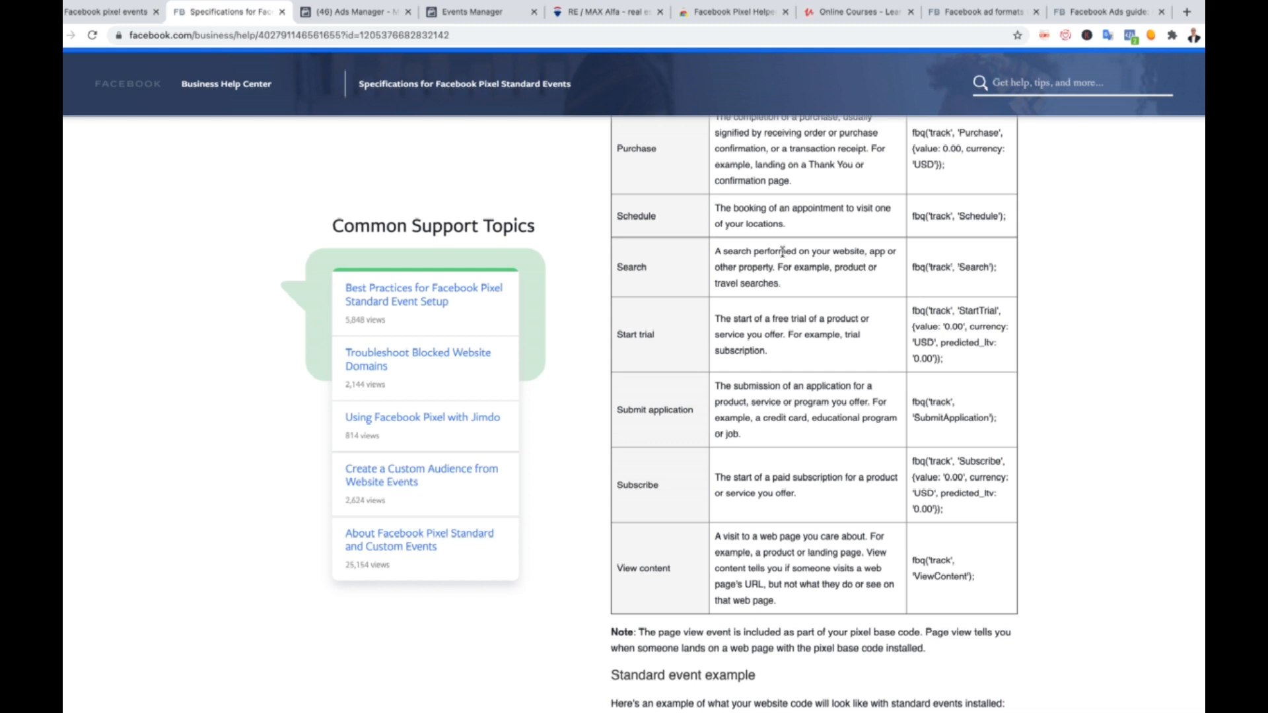
# Step: Compare the campaign objectives in Ads Manager with the standard event specifications, and view the pixel's overview in Events Manager
pyautogui.click(369, 12)
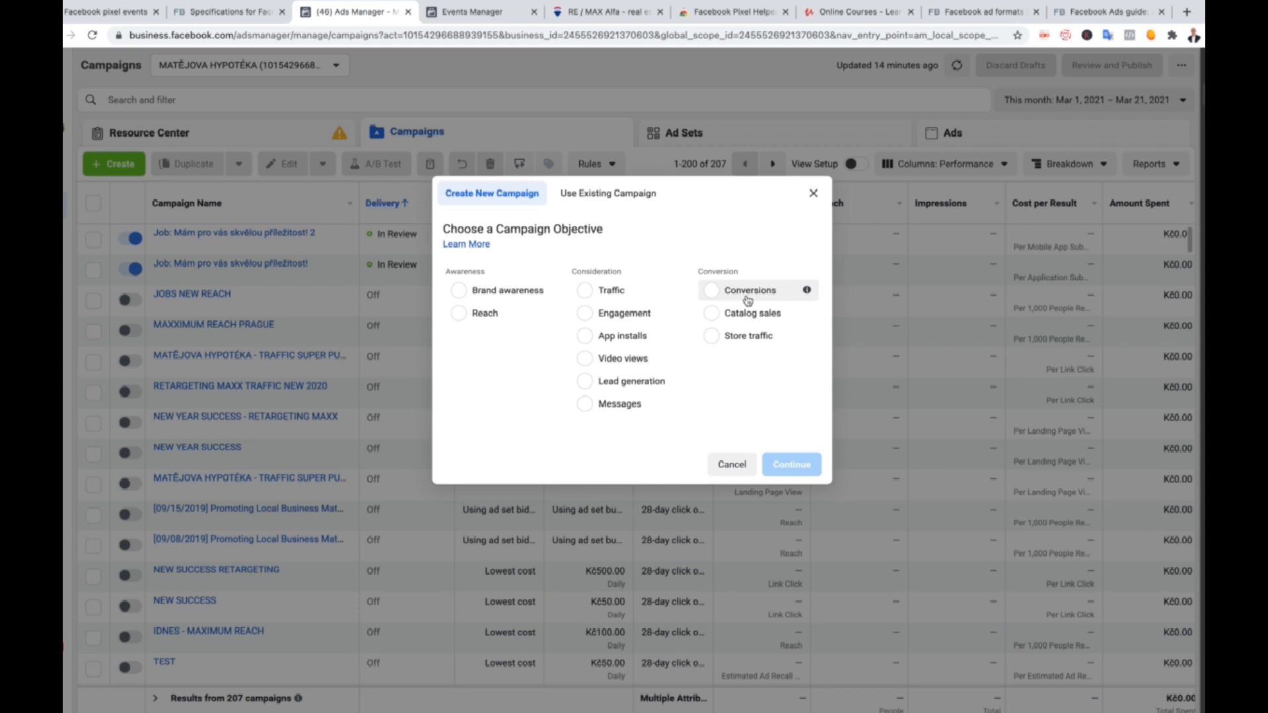
pyautogui.click(251, 15)
pyautogui.scroll(3, 472, 211)
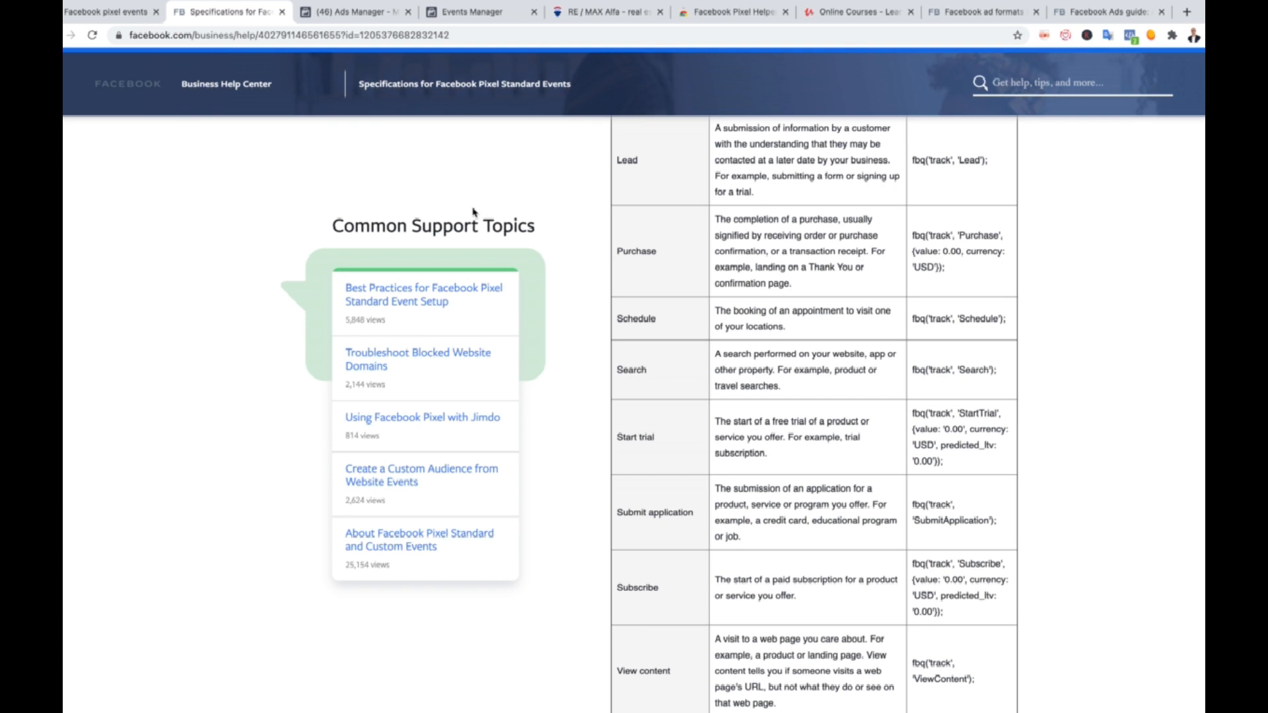
pyautogui.click(467, 18)
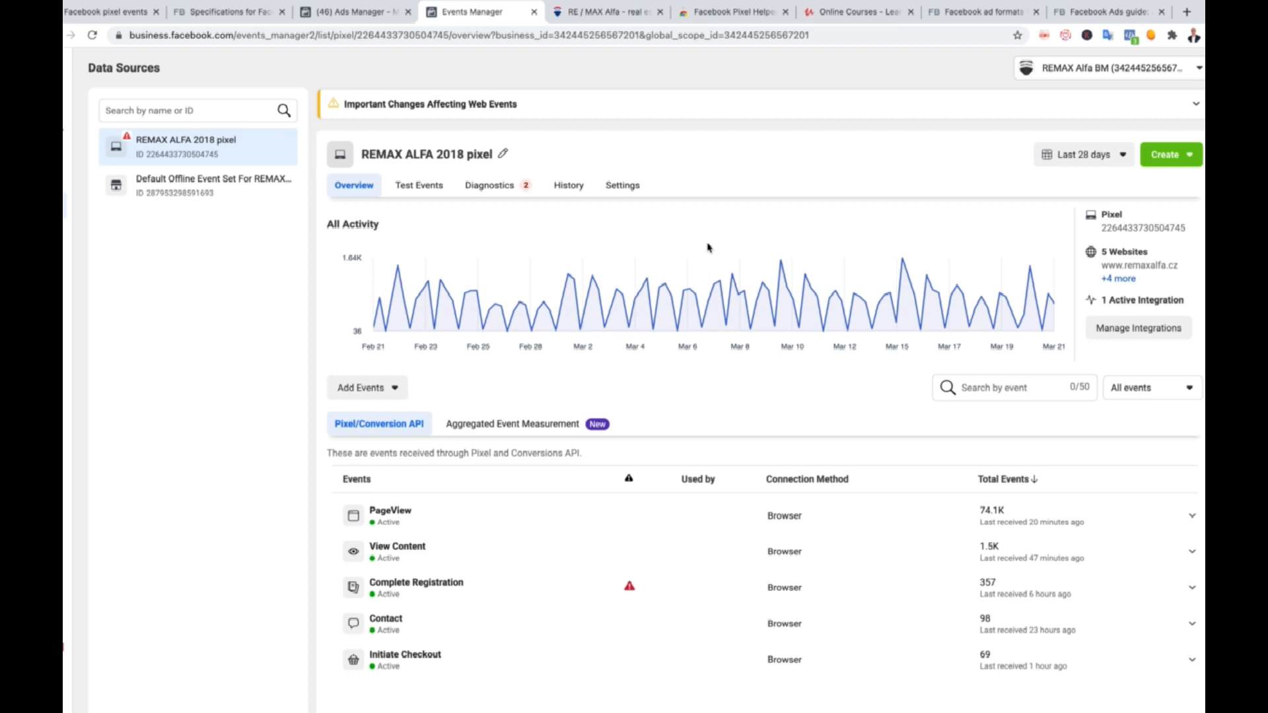
# Step: View the Facebook Pixel Helper page in the Chrome Web Store and check that page for pixels with the extension
pyautogui.click(716, 12)
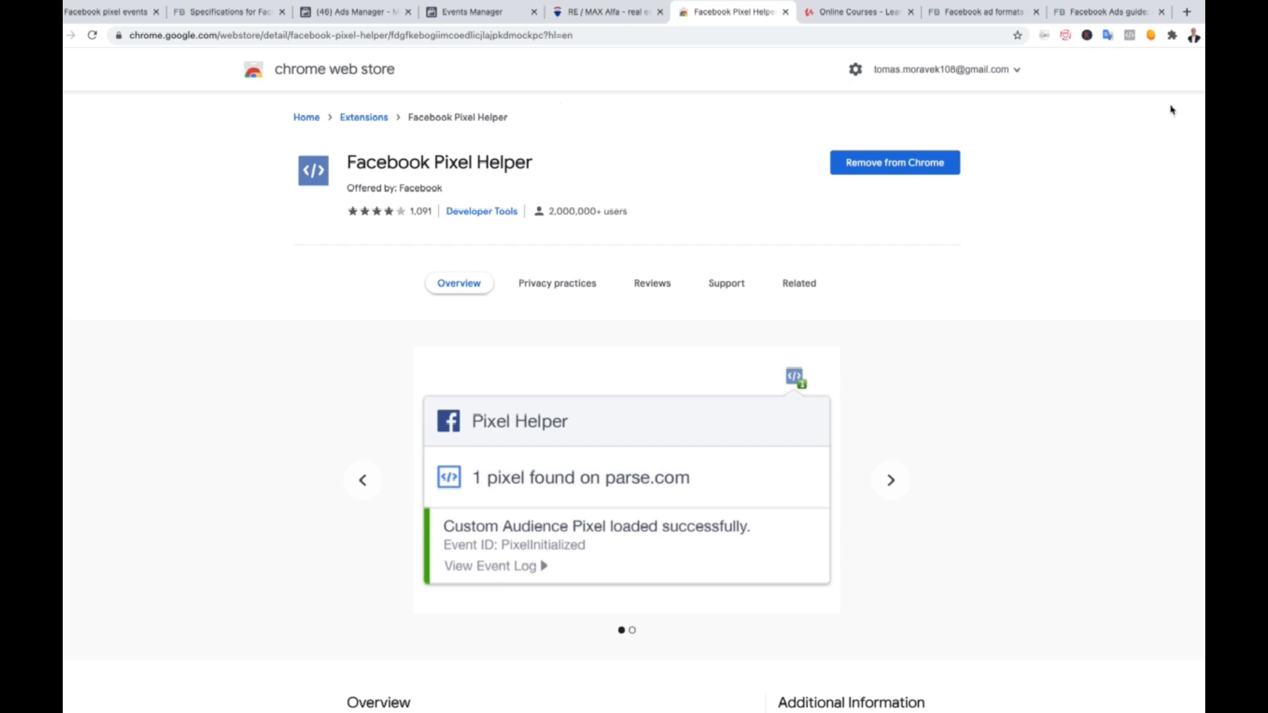
pyautogui.click(1107, 38)
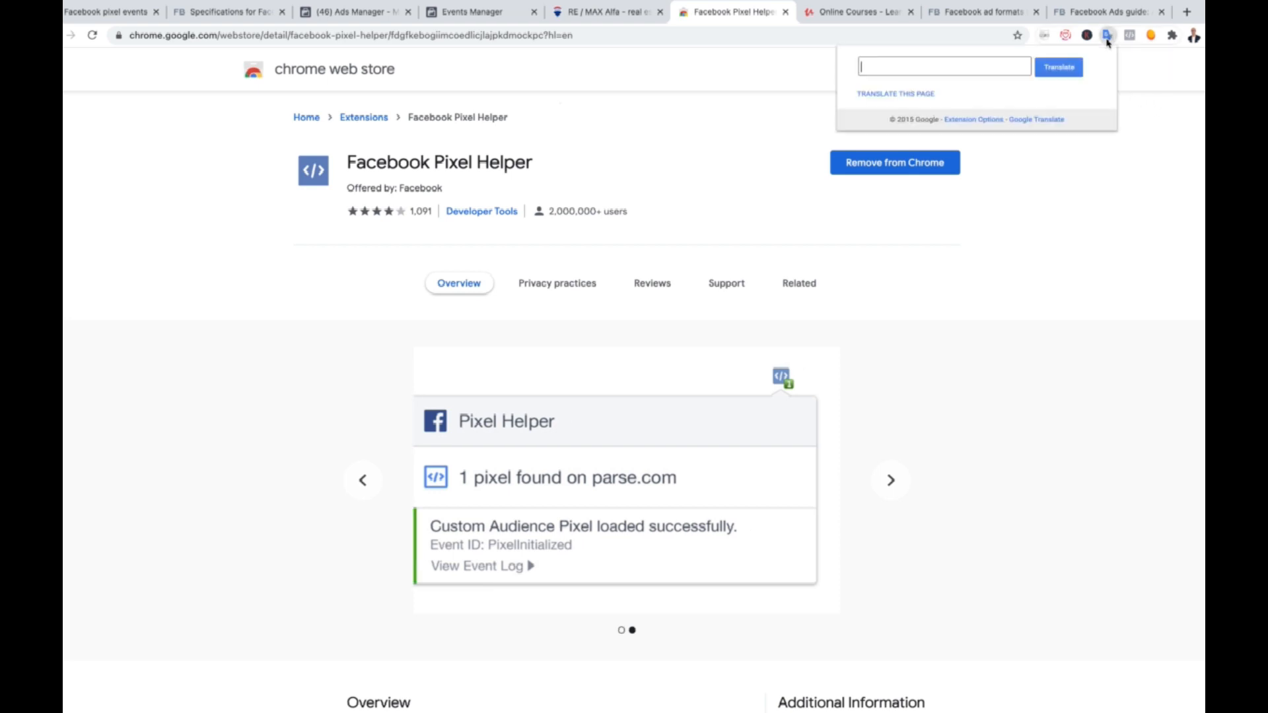
pyautogui.click(1129, 38)
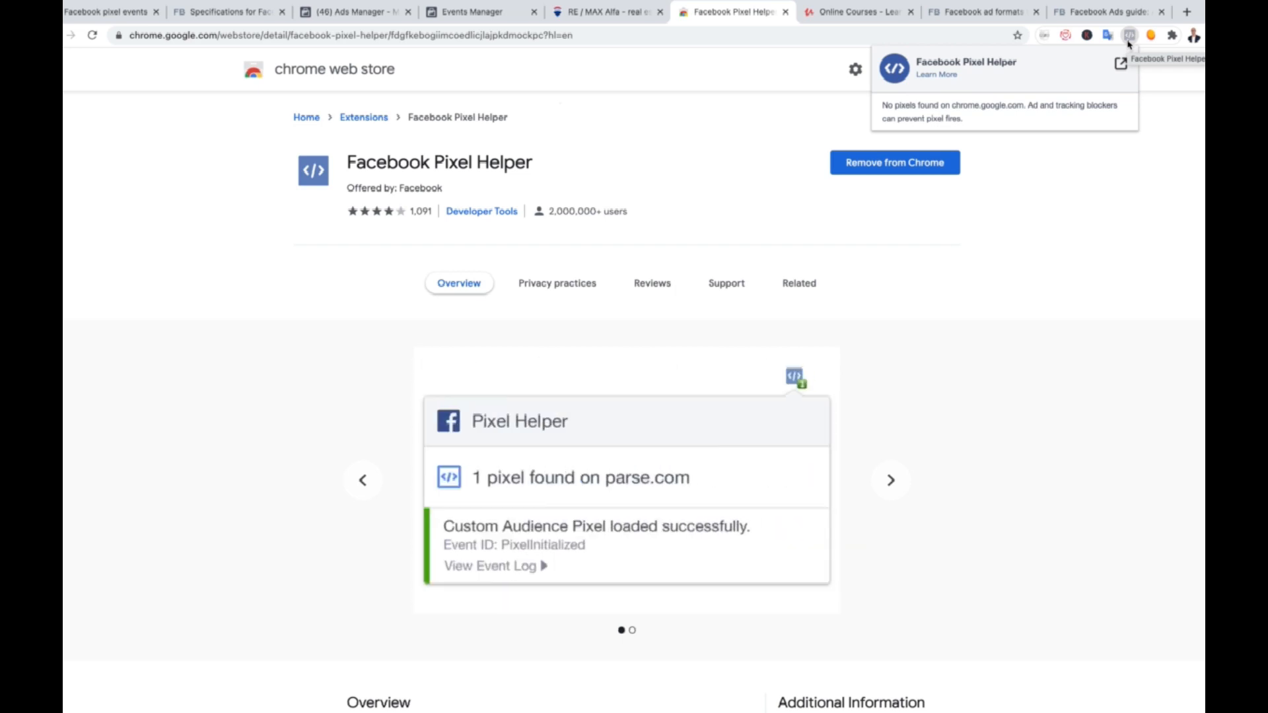
pyautogui.click(1141, 145)
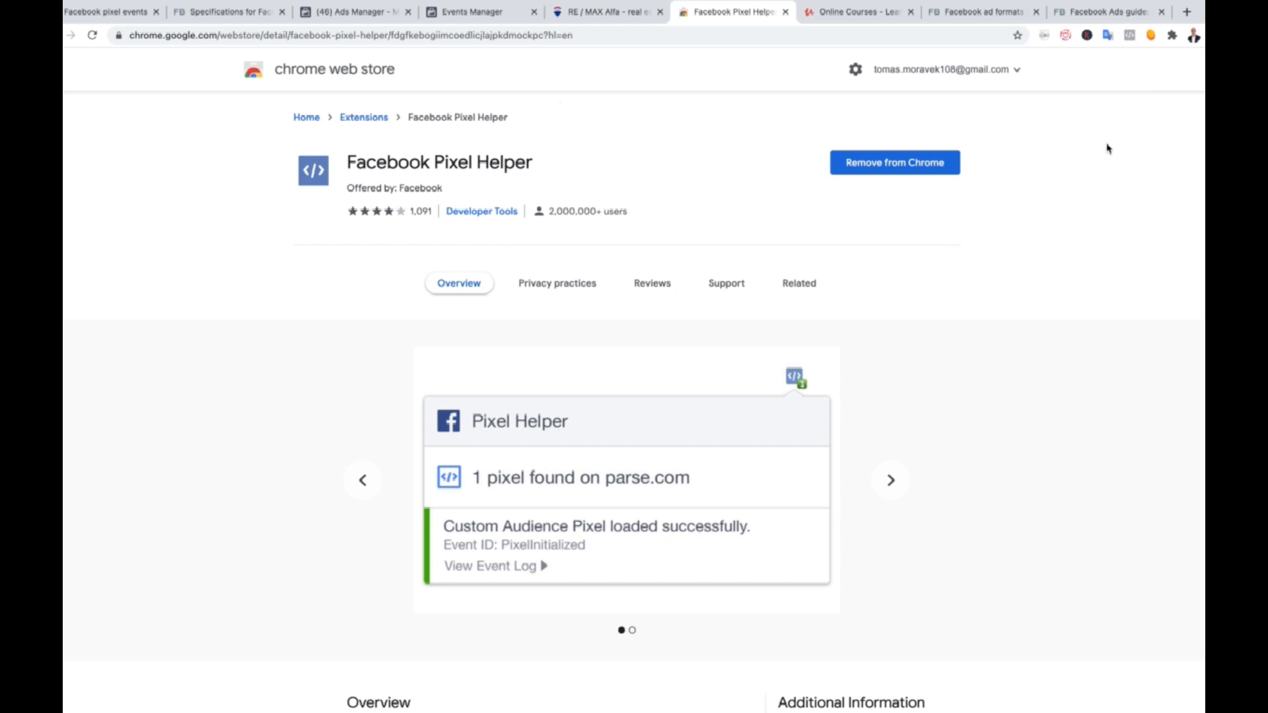
# Step: Inspect the Udemy home page with Facebook Pixel Helper, including the PageView event info of the first pixel
pyautogui.click(850, 12)
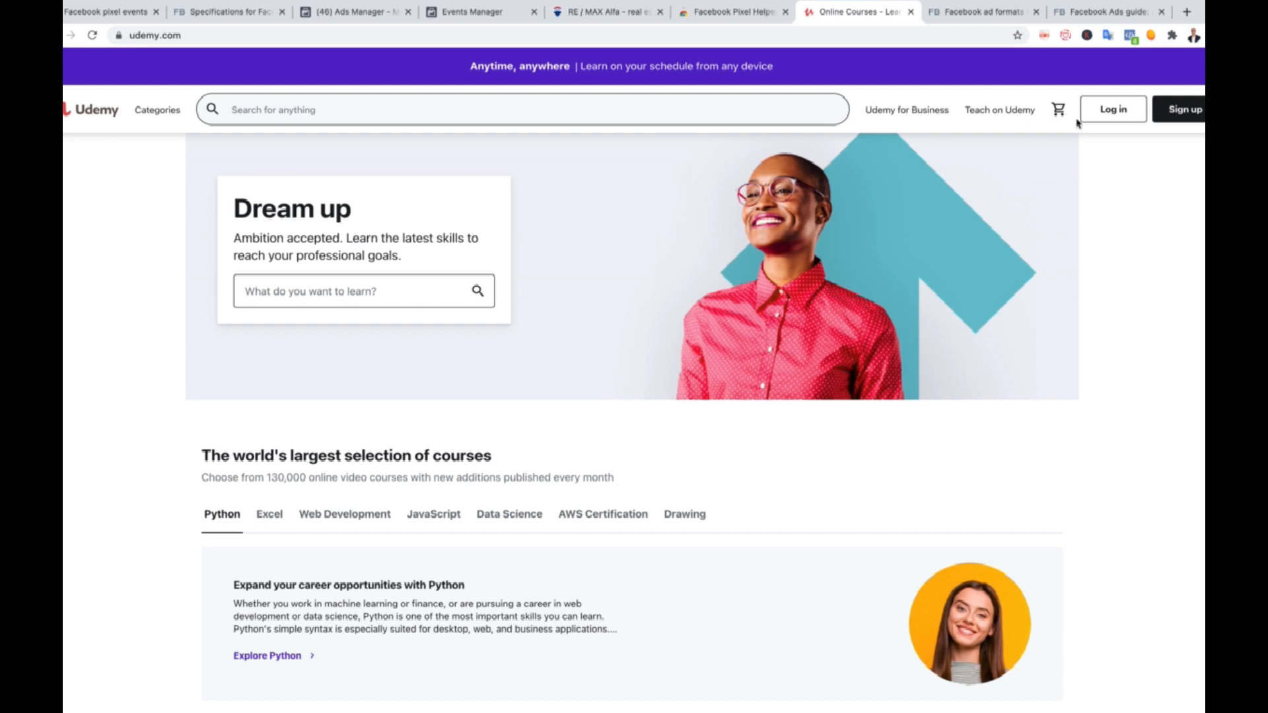
pyautogui.click(1129, 37)
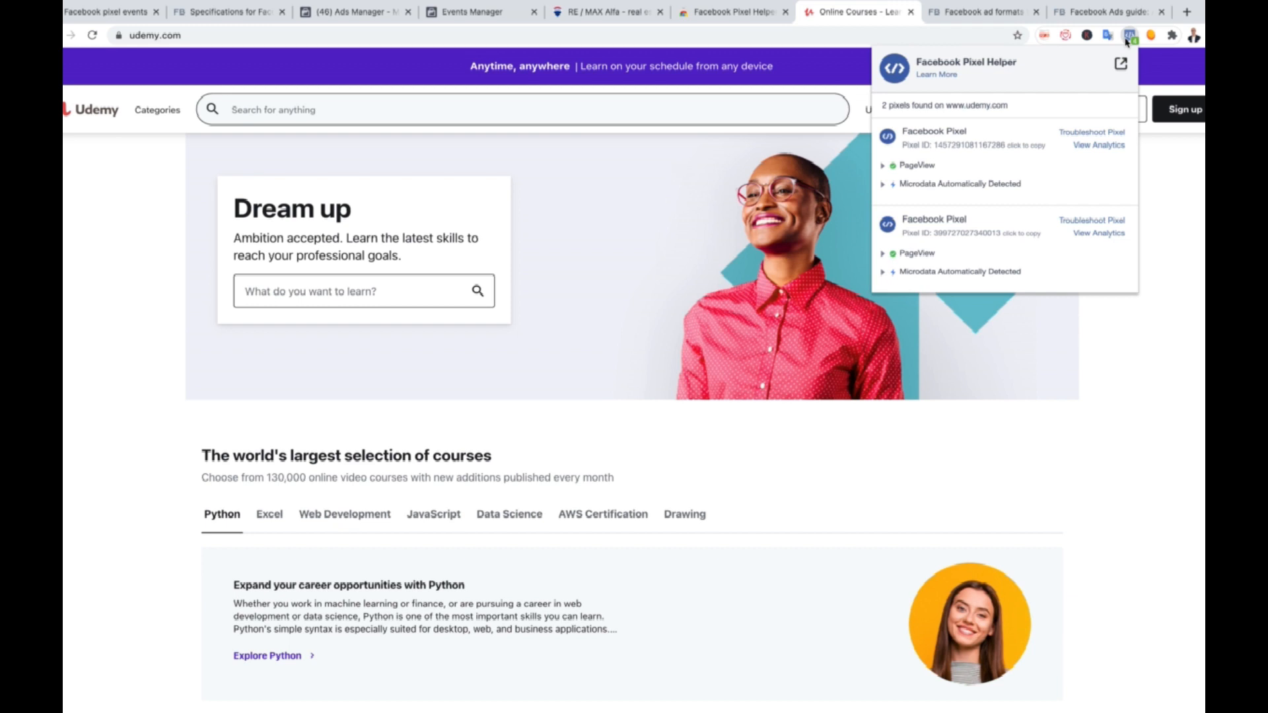
pyautogui.click(883, 167)
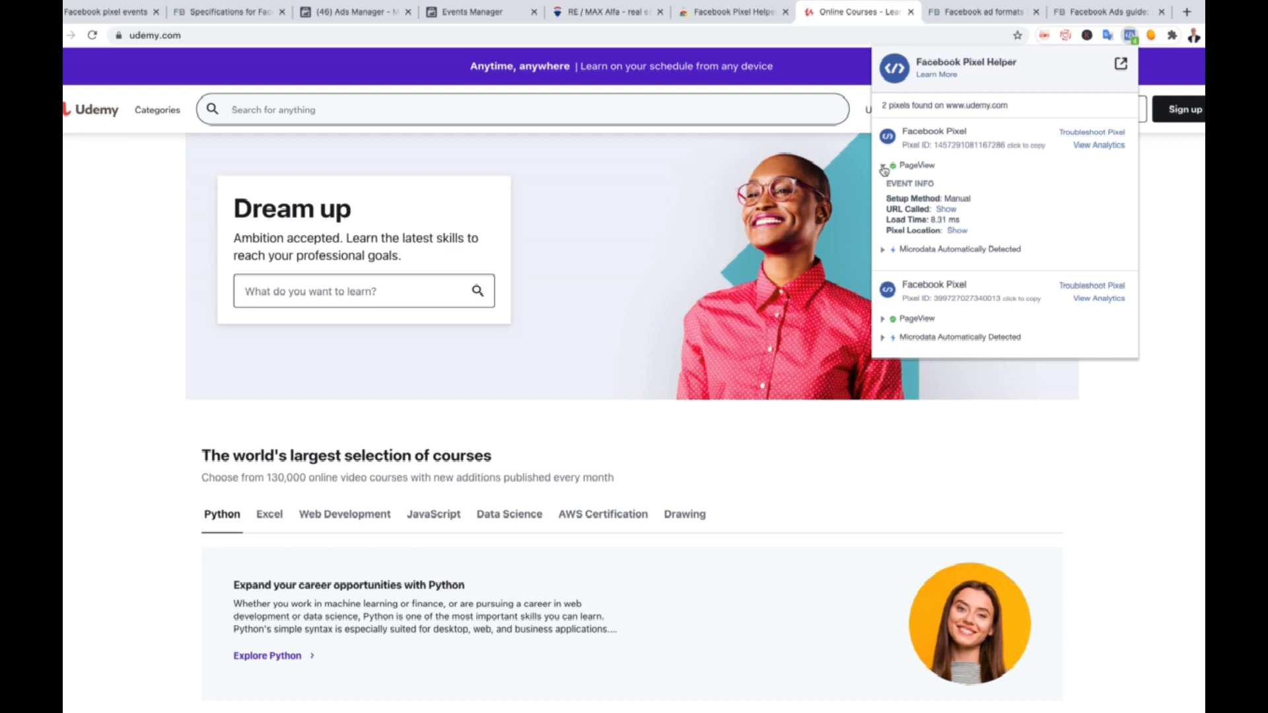
pyautogui.click(883, 168)
pyautogui.click(1201, 243)
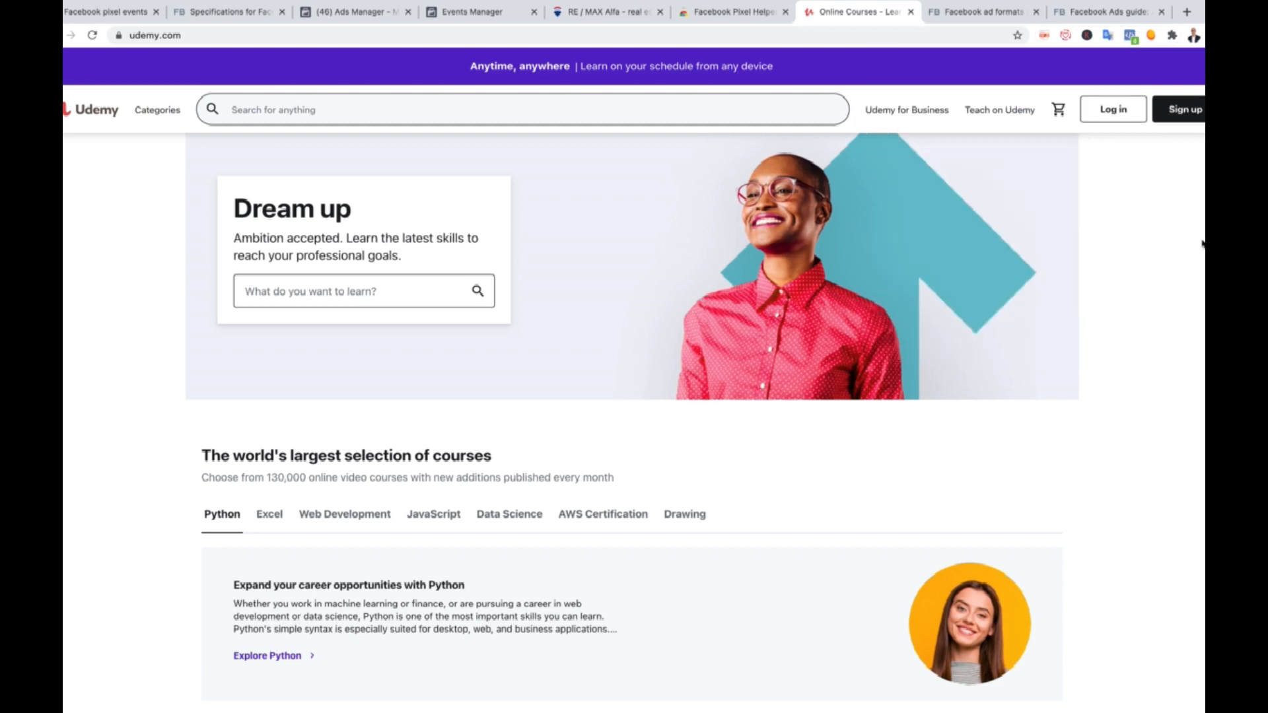
# Step: Browse the courses on the Udemy home page and search for "facebook ads"
pyautogui.scroll(-10, 1189, 238)
pyautogui.scroll(-3, 1175, 231)
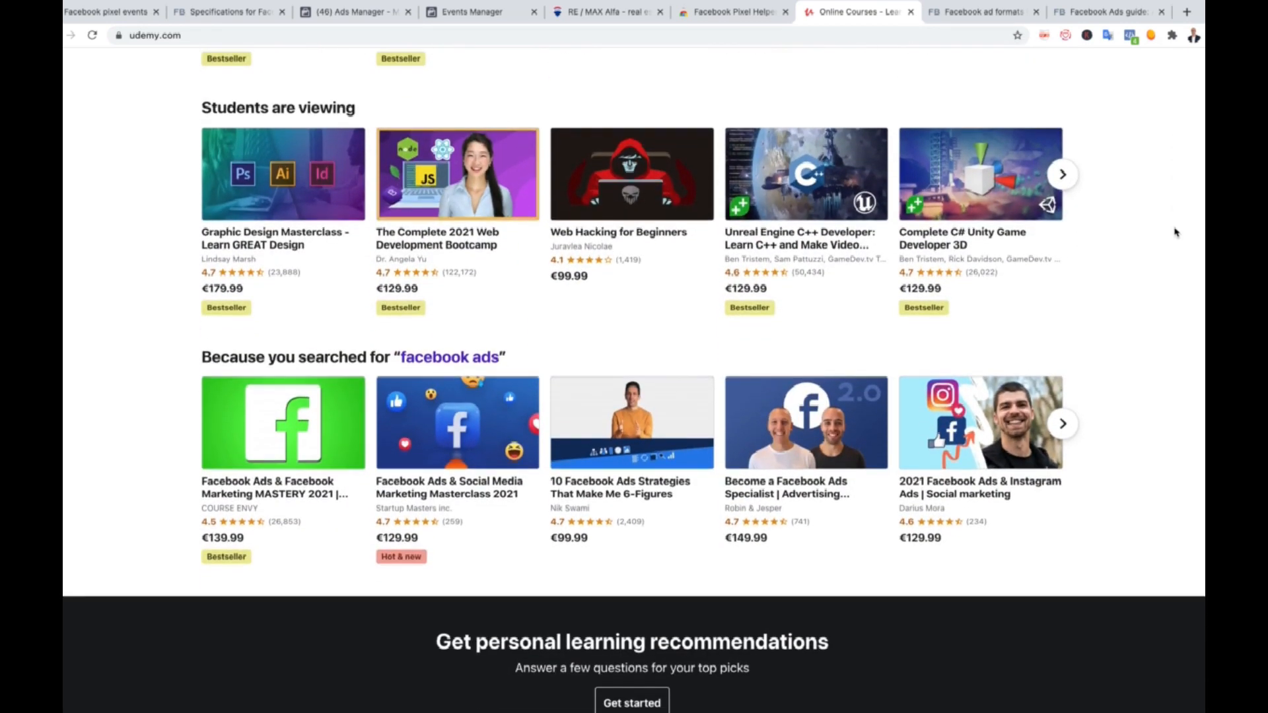
pyautogui.scroll(13, 1174, 232)
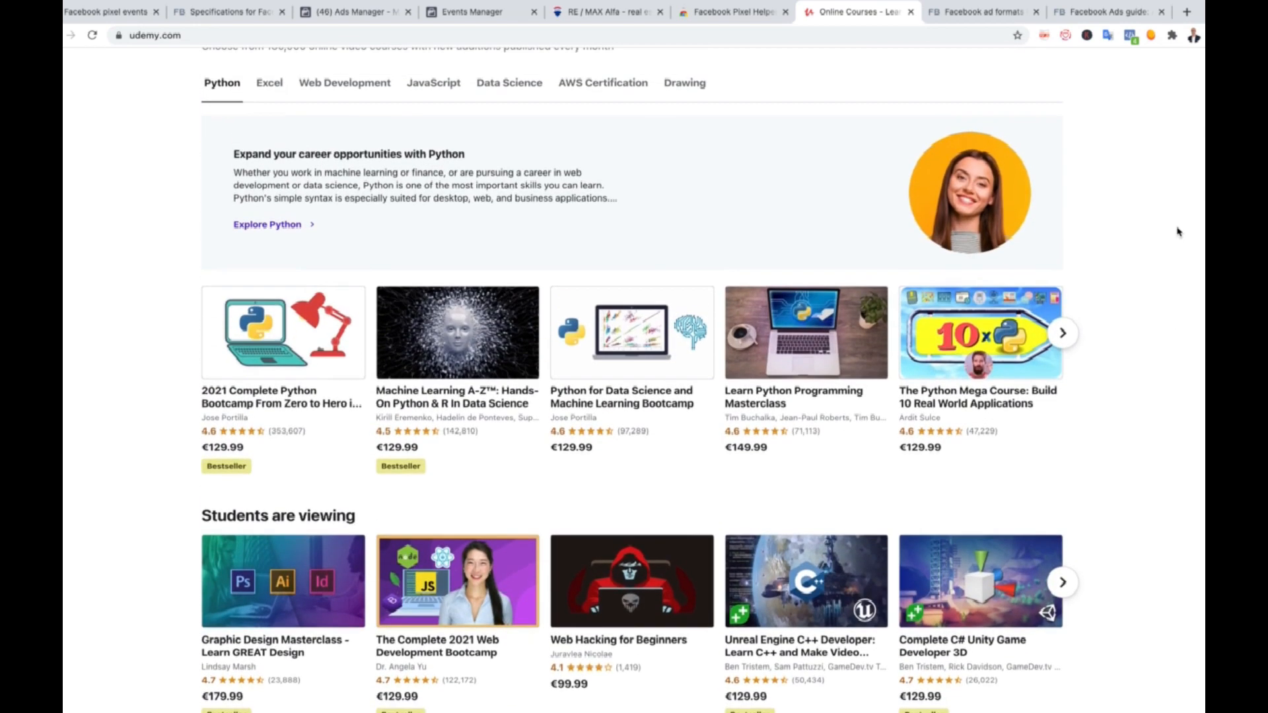
pyautogui.click(309, 302)
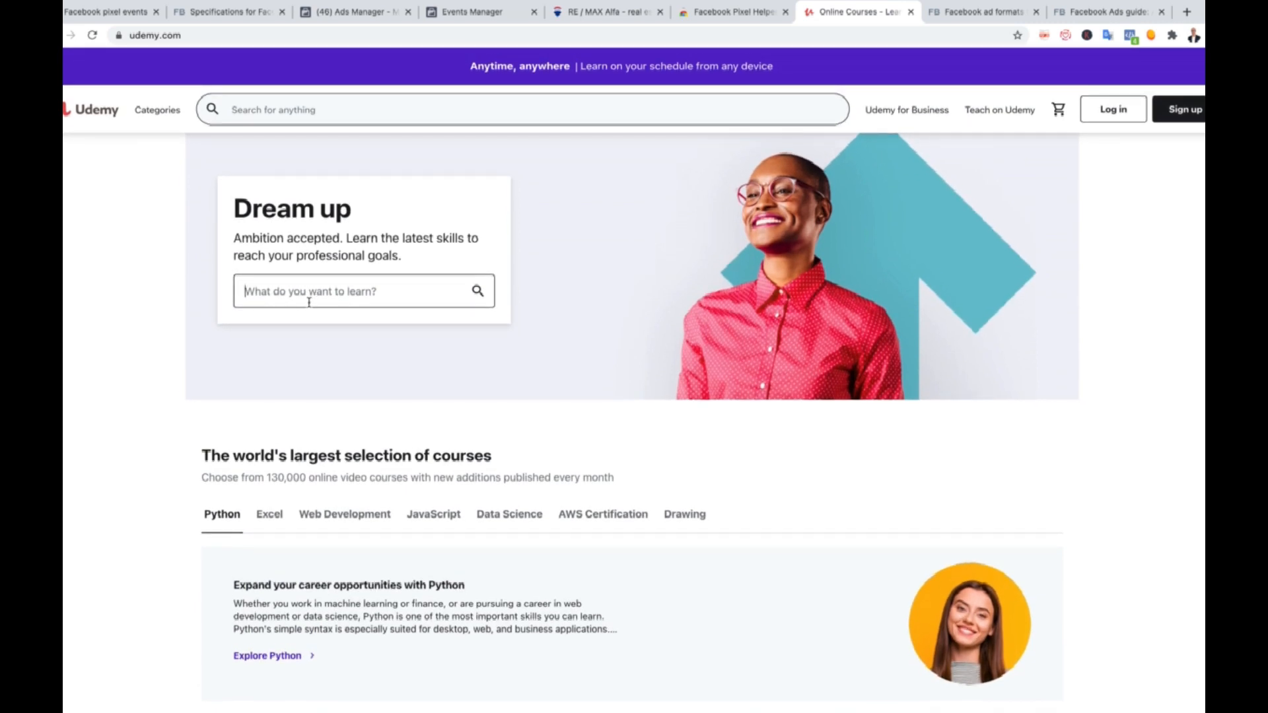
pyautogui.write('faceb')
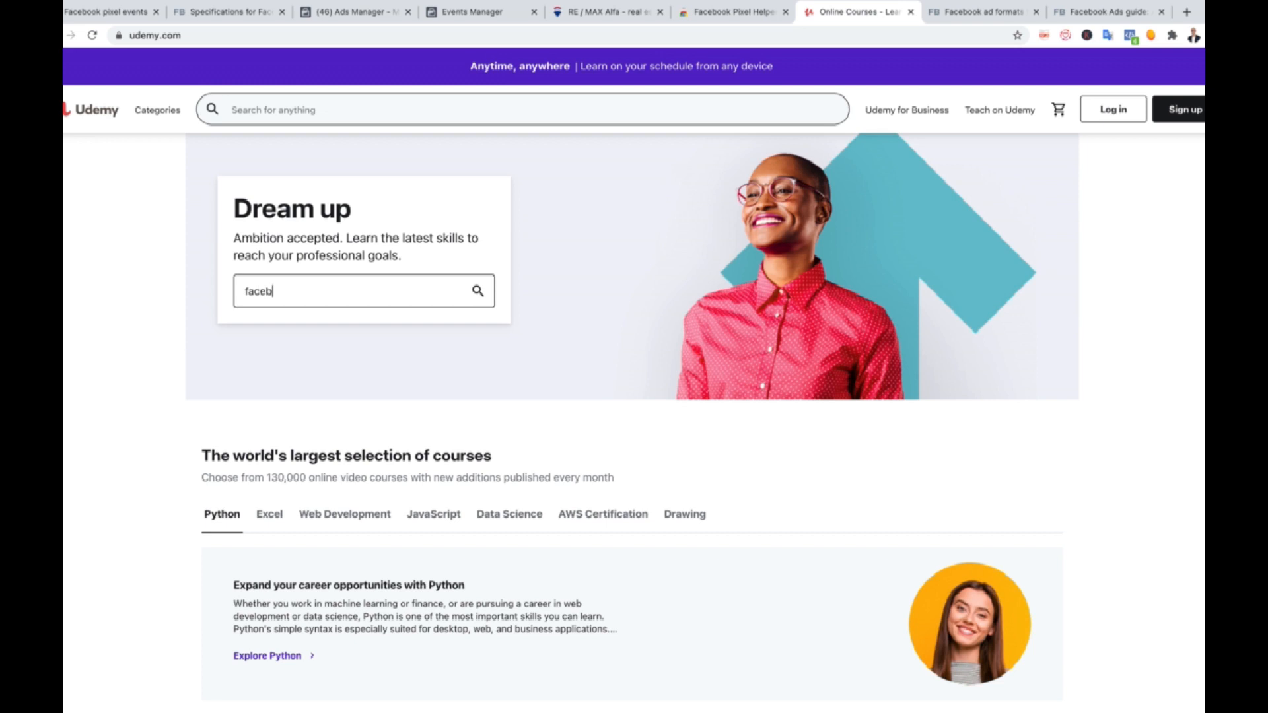
pyautogui.click(334, 344)
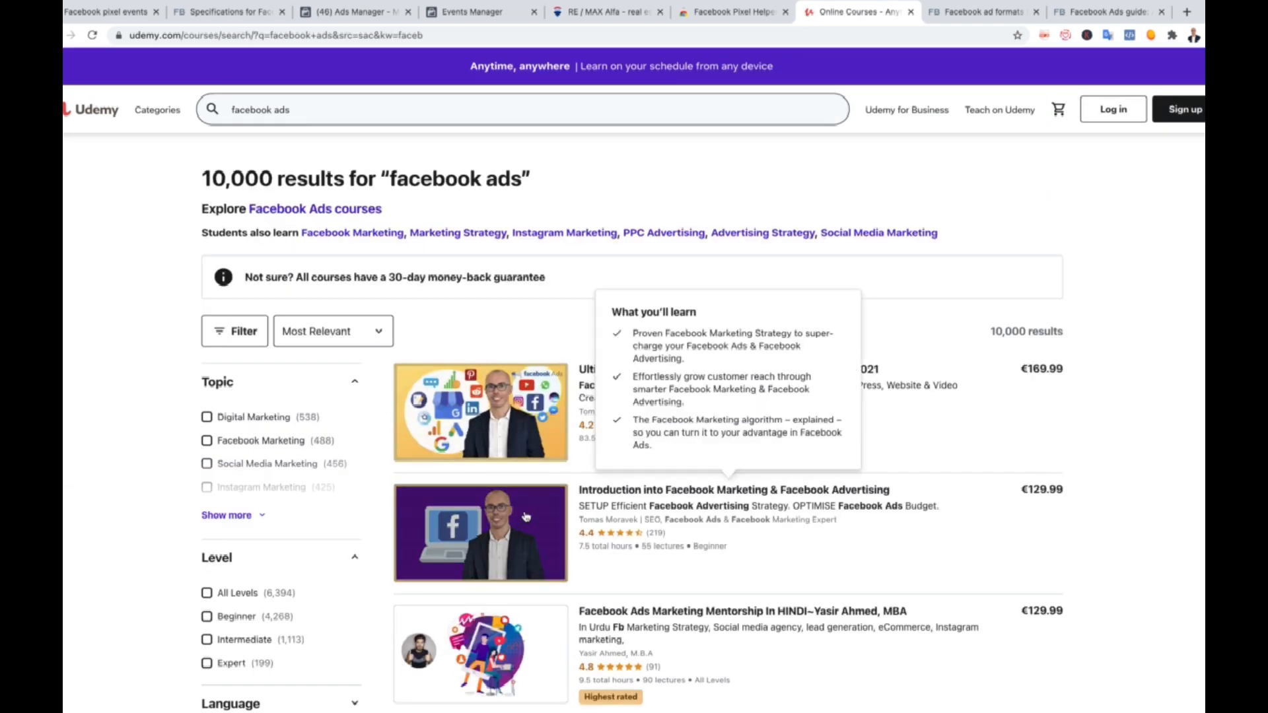
# Step: Open Ultimate SEO, Social Media & Digital Marketing Course 2021 and check its pixel events with Facebook Pixel Helper
pyautogui.click(513, 438)
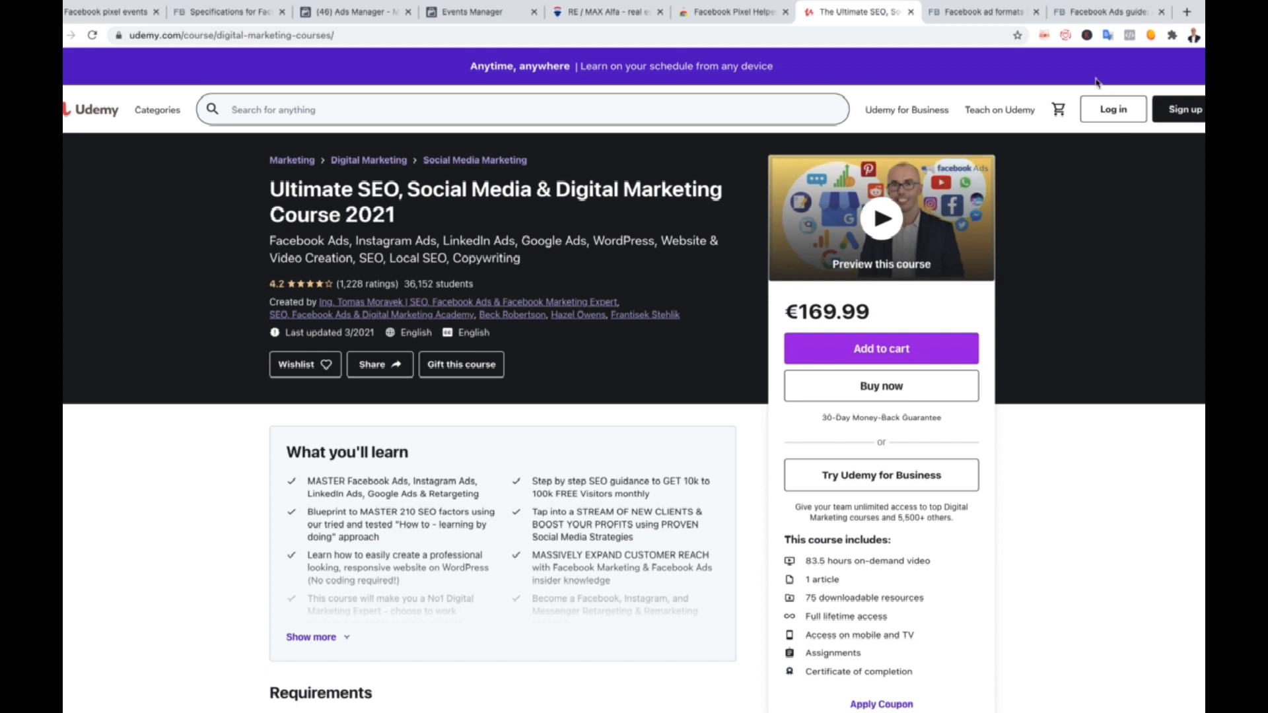
pyautogui.click(1130, 35)
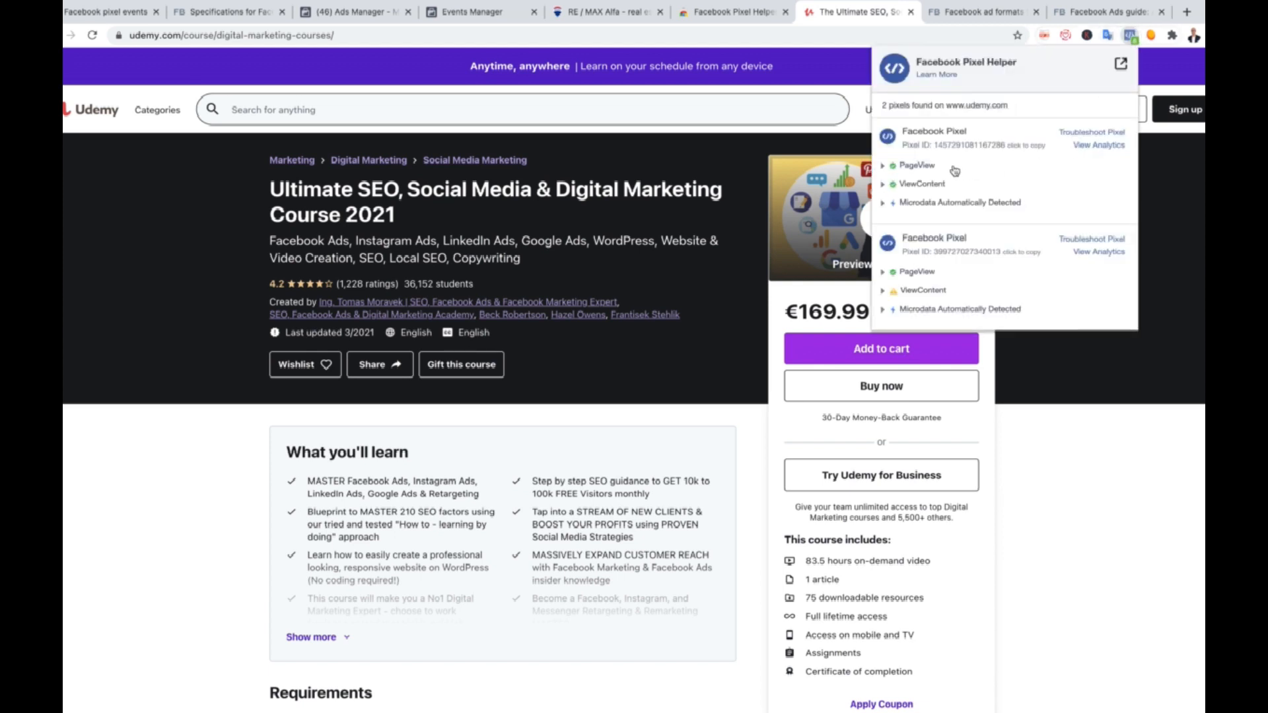
pyautogui.click(730, 363)
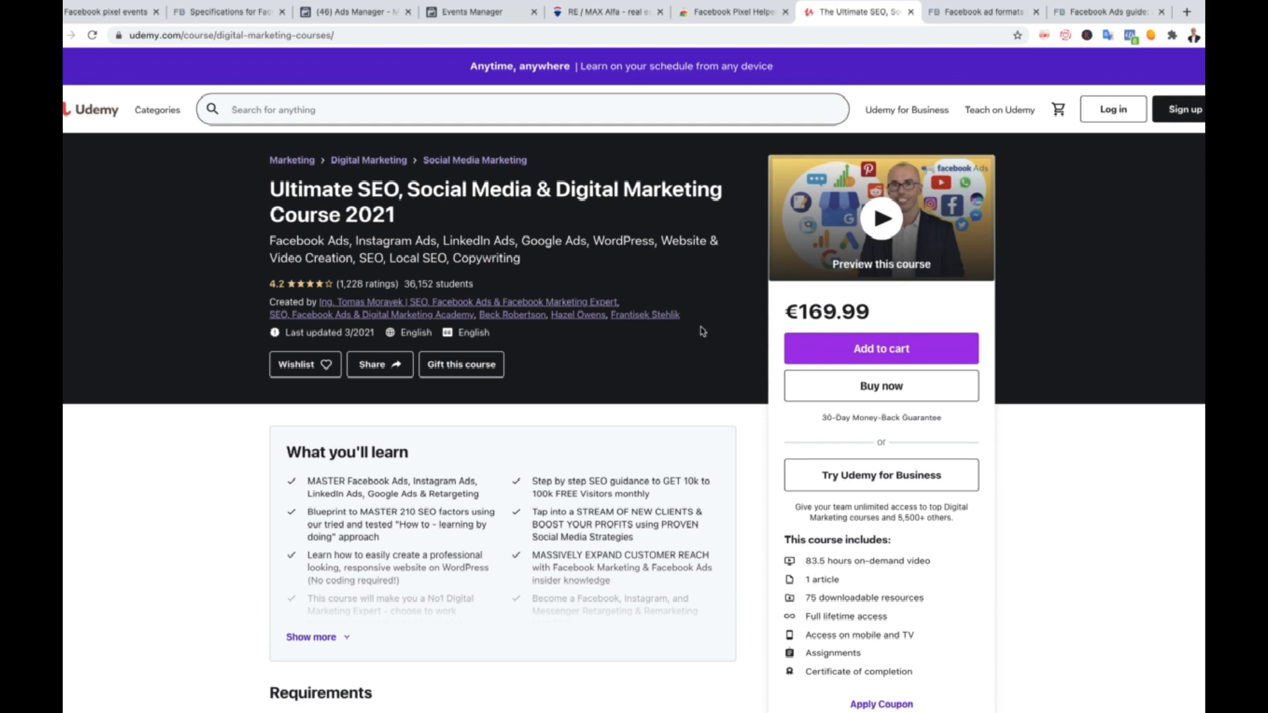
# Step: Search Udemy for "web development" and open the suggested Web Development course category
pyautogui.click(479, 113)
pyautogui.write('web development')
pyautogui.click(269, 155)
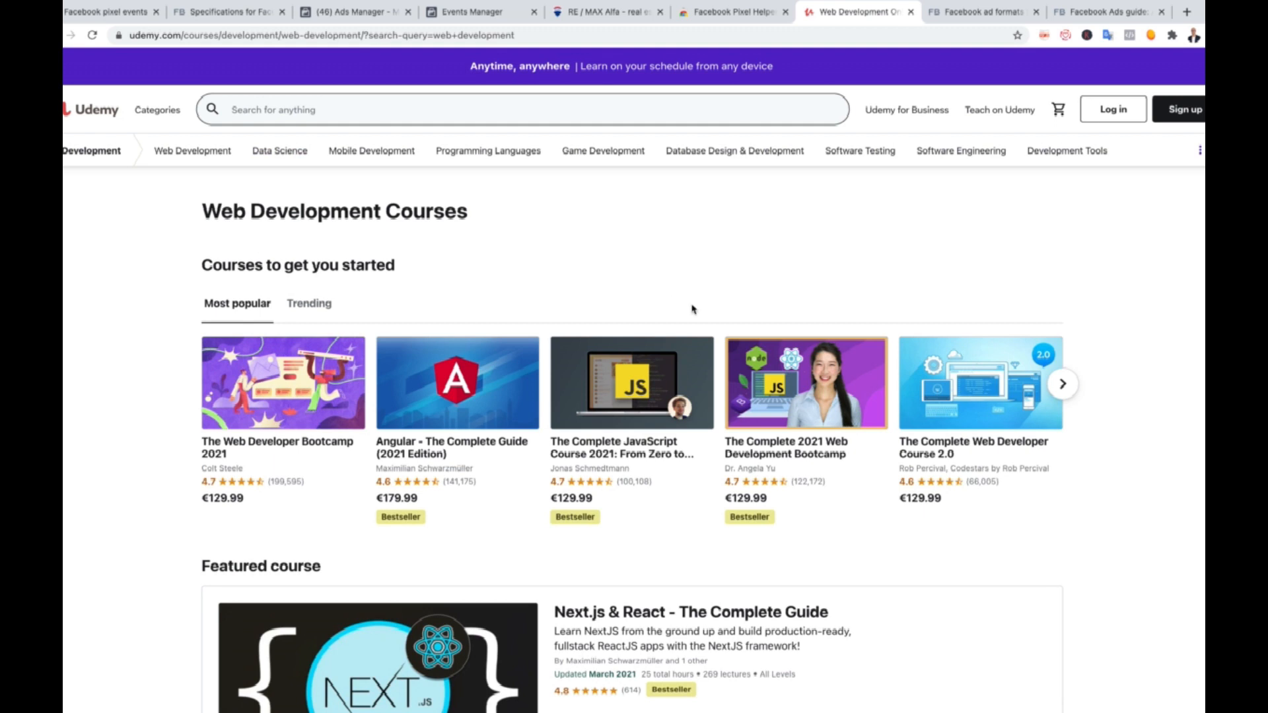
# Step: Open The Complete 2021 Web Development Bootcamp and check its pixel events with Facebook Pixel Helper
pyautogui.click(802, 379)
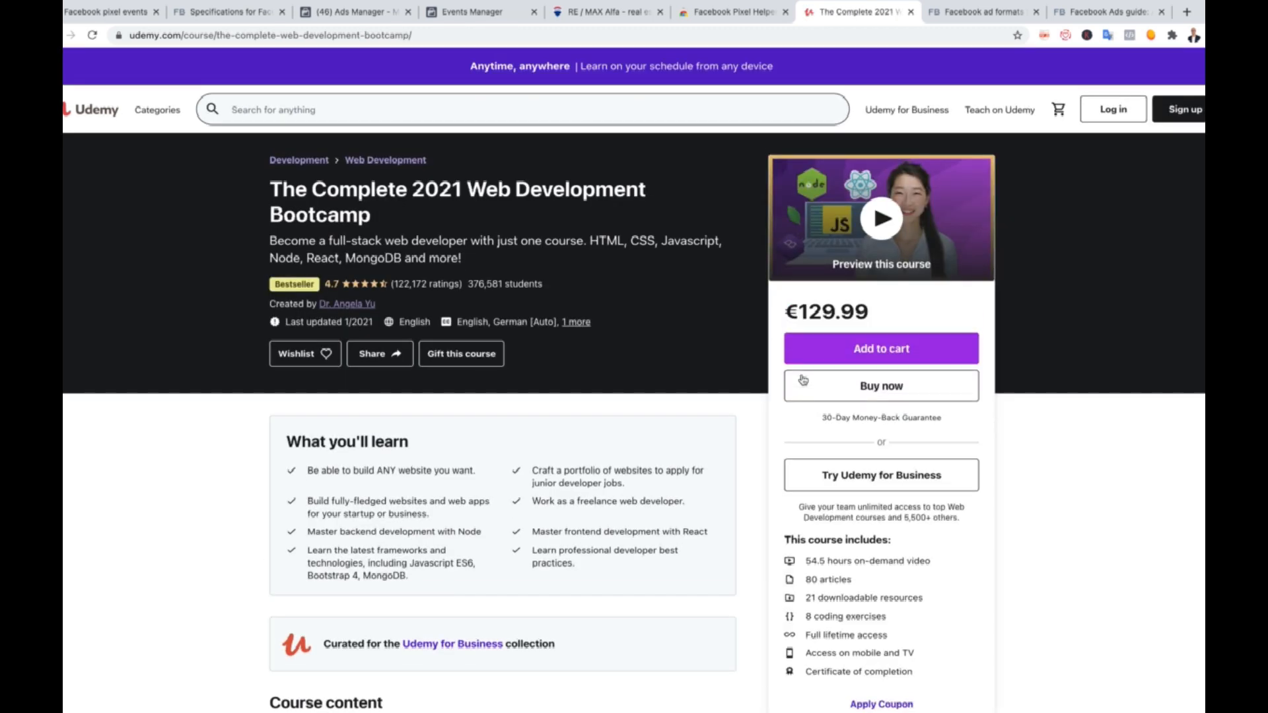
pyautogui.click(1130, 36)
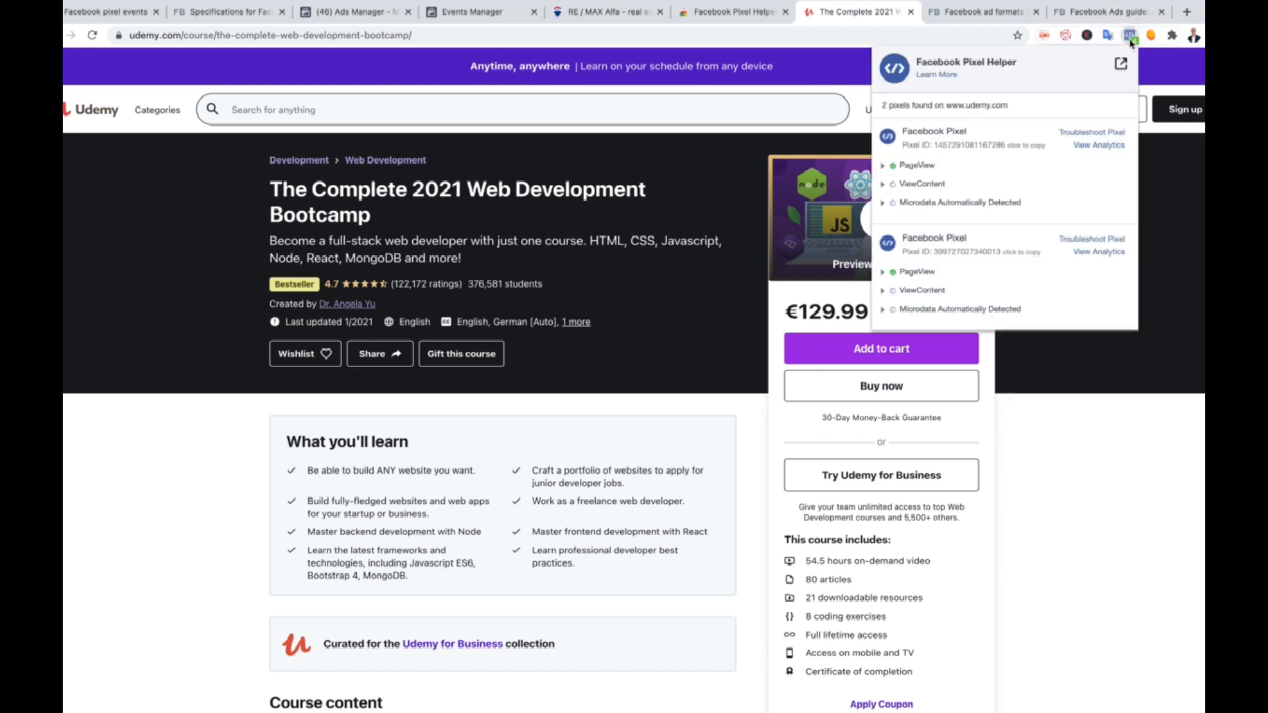
# Step: Examine the parameters and event info of the first pixel's ViewContent event in Facebook Pixel Helper
pyautogui.click(883, 188)
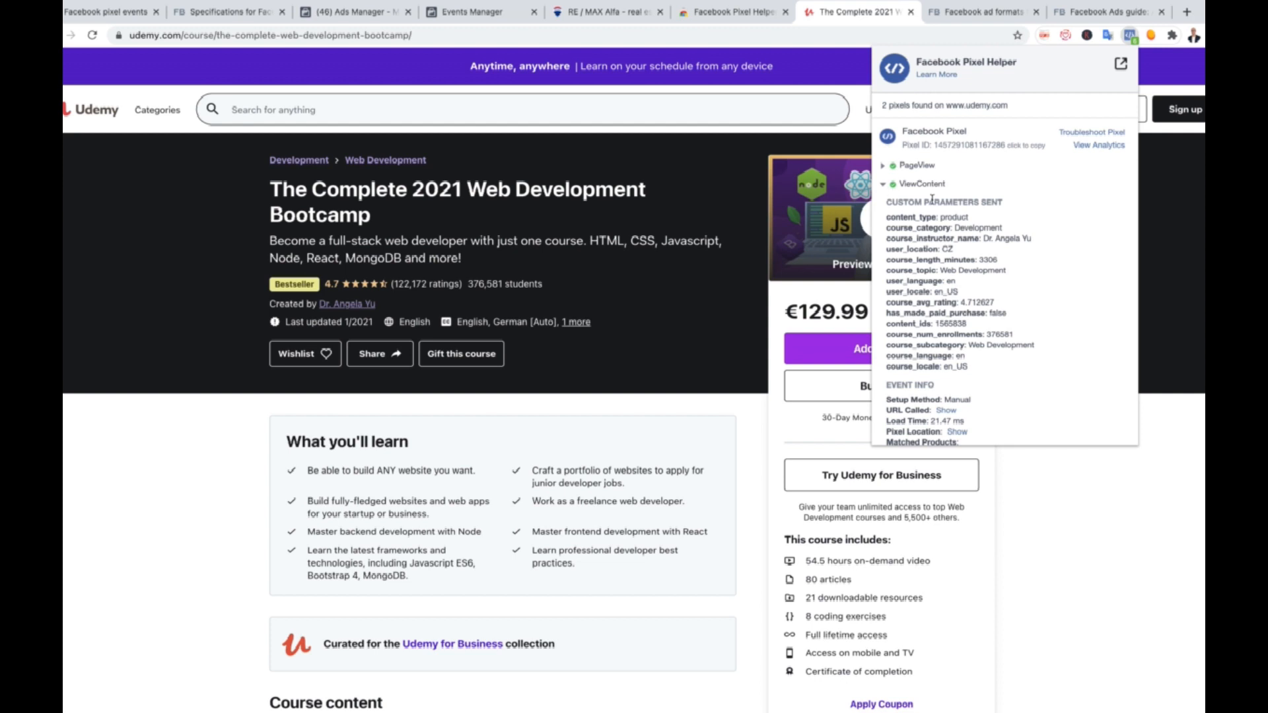
pyautogui.scroll(-3, 943, 284)
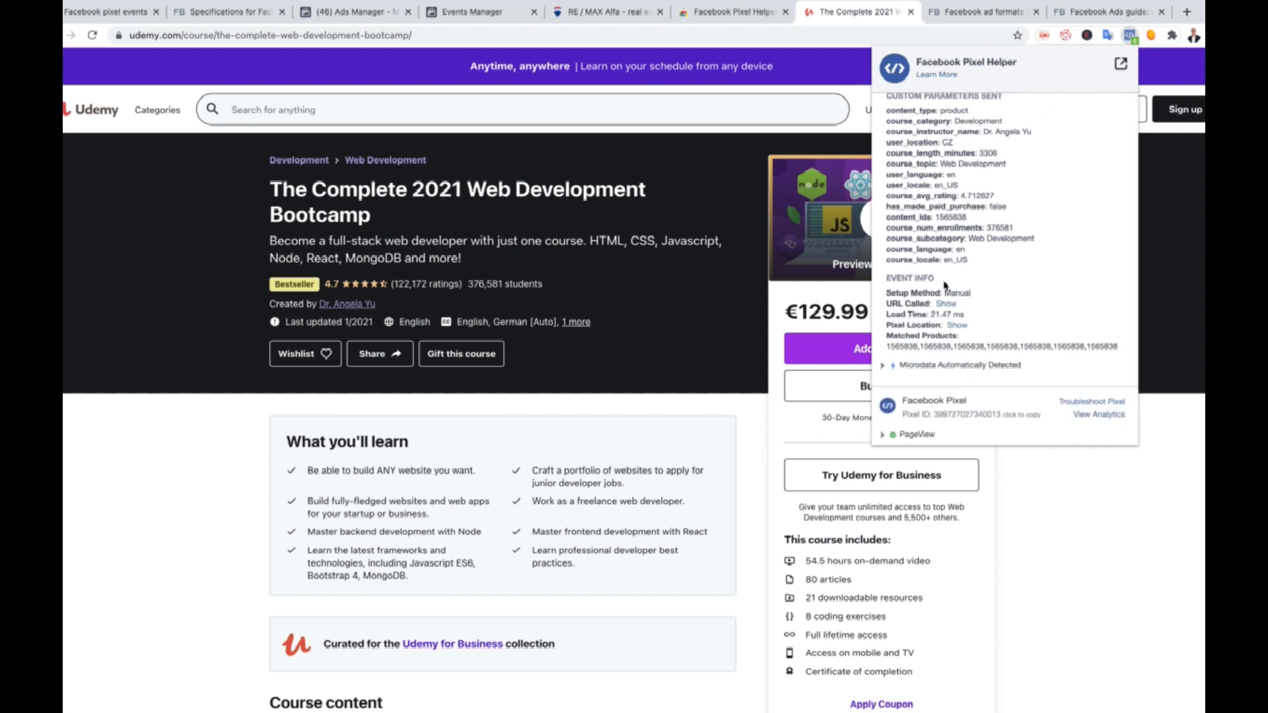
pyautogui.scroll(3, 944, 285)
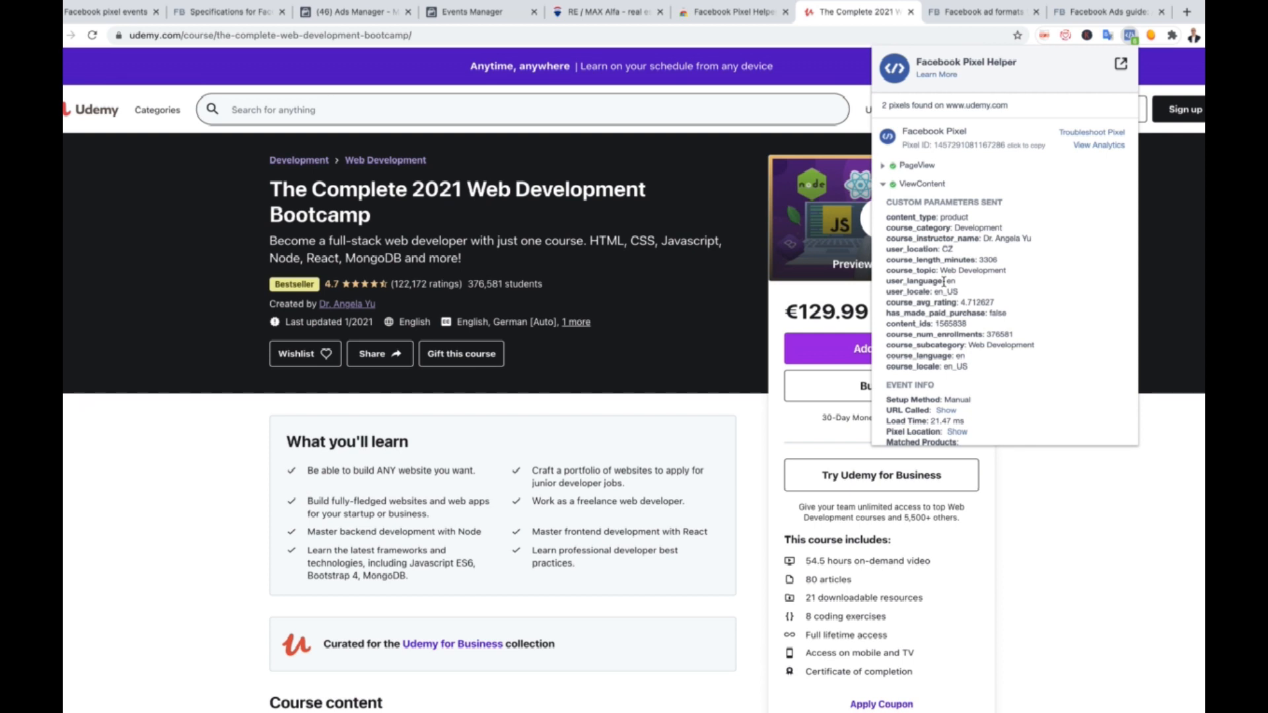
pyautogui.click(885, 185)
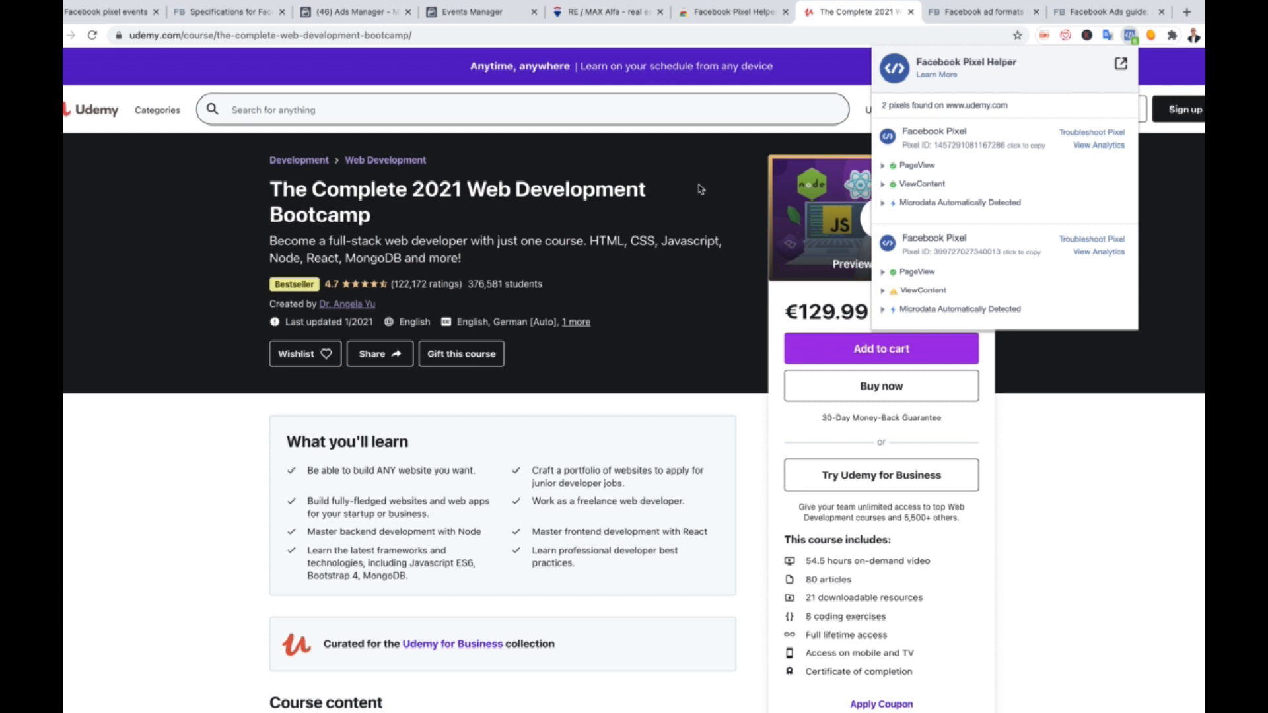
pyautogui.click(710, 191)
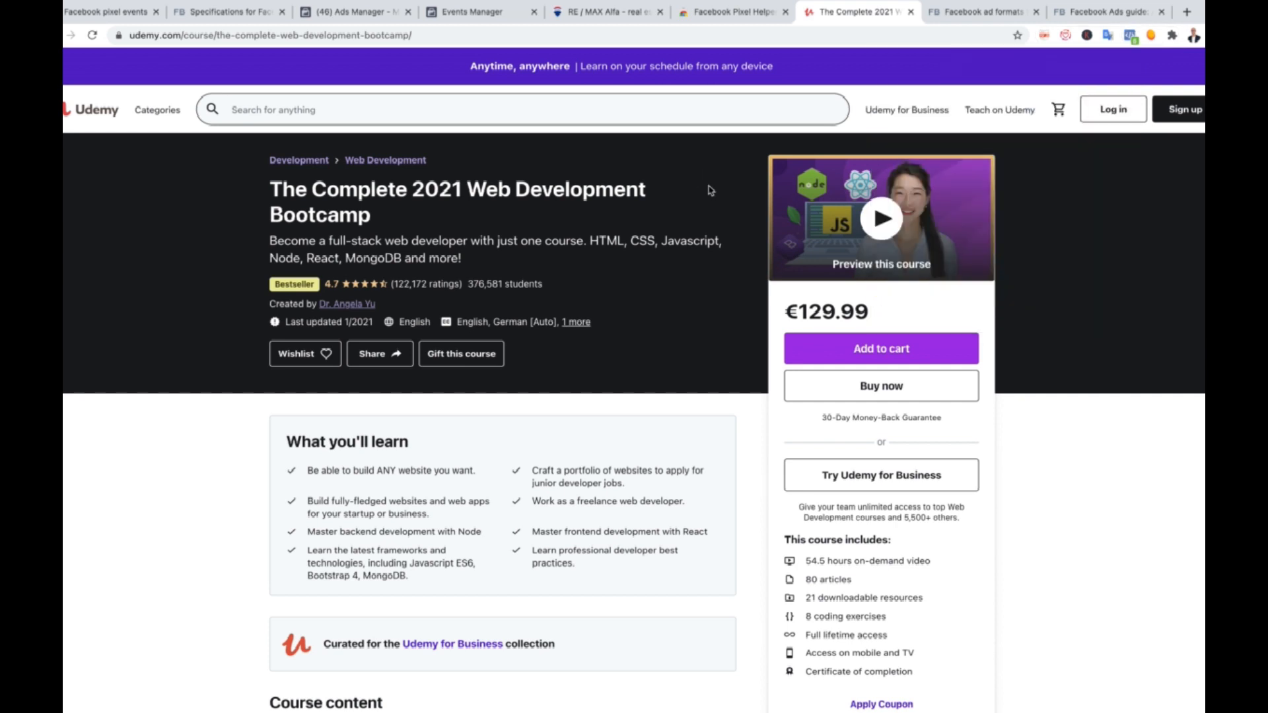
# Step: Add The Complete 2021 Web Development Bootcamp to the cart and inspect the first pixel's AddToCart event details in Facebook Pixel Helper
pyautogui.click(856, 355)
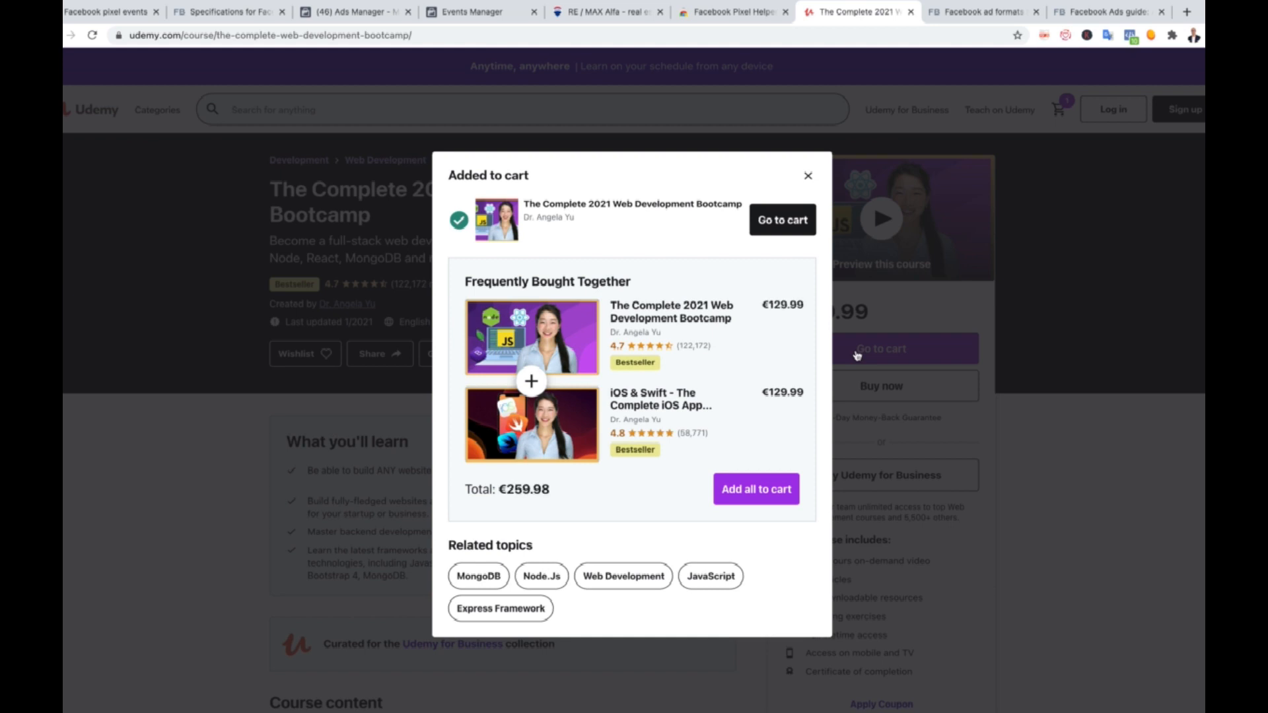
pyautogui.click(1129, 37)
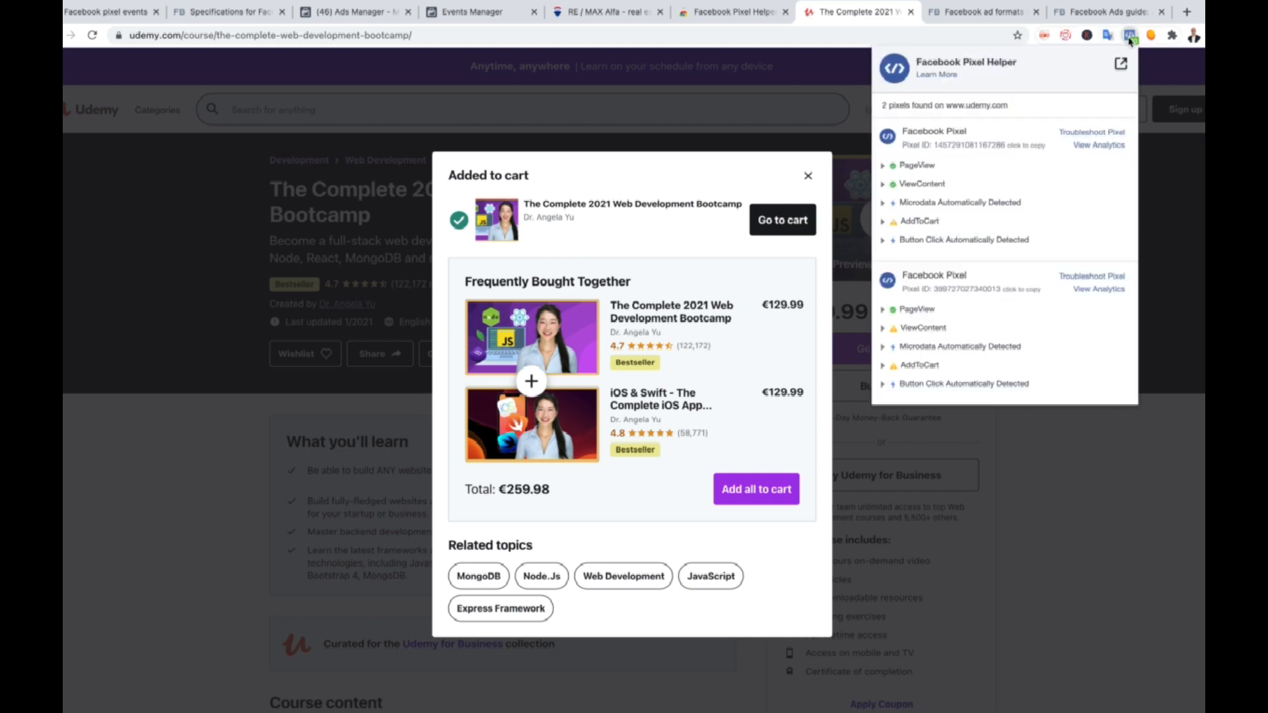
pyautogui.click(883, 222)
pyautogui.scroll(-5, 994, 251)
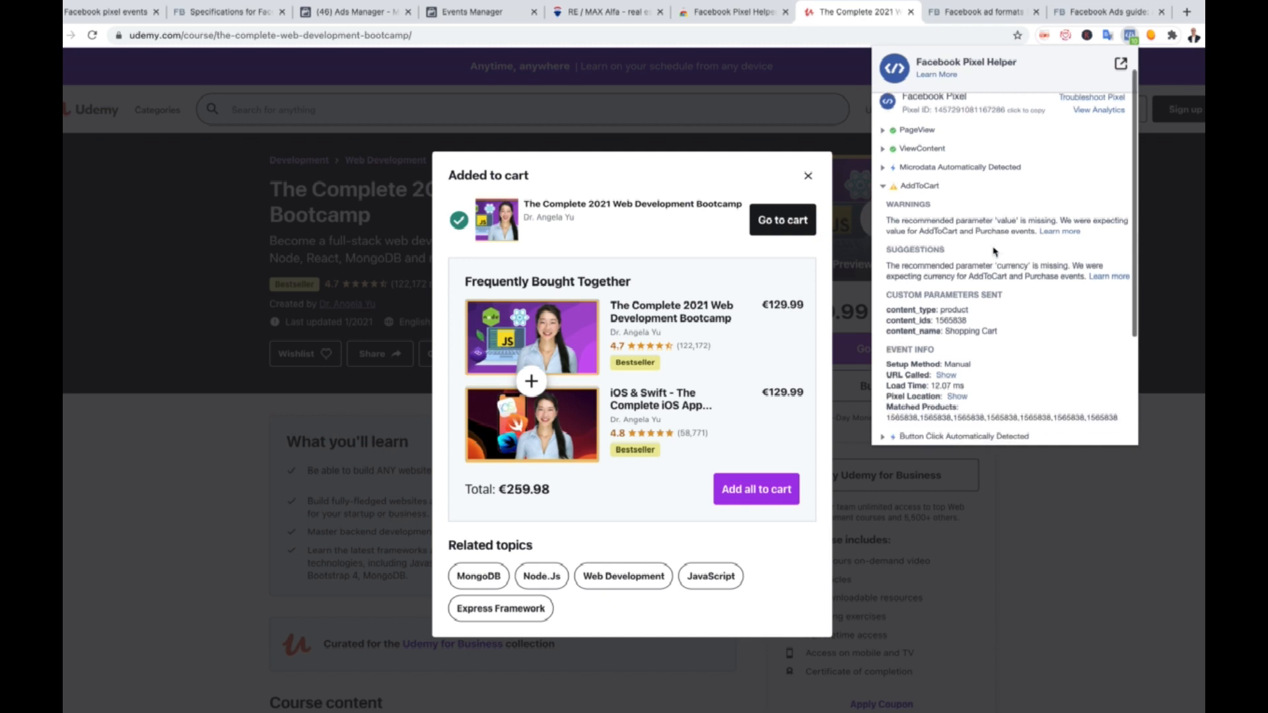
pyautogui.scroll(5, 994, 251)
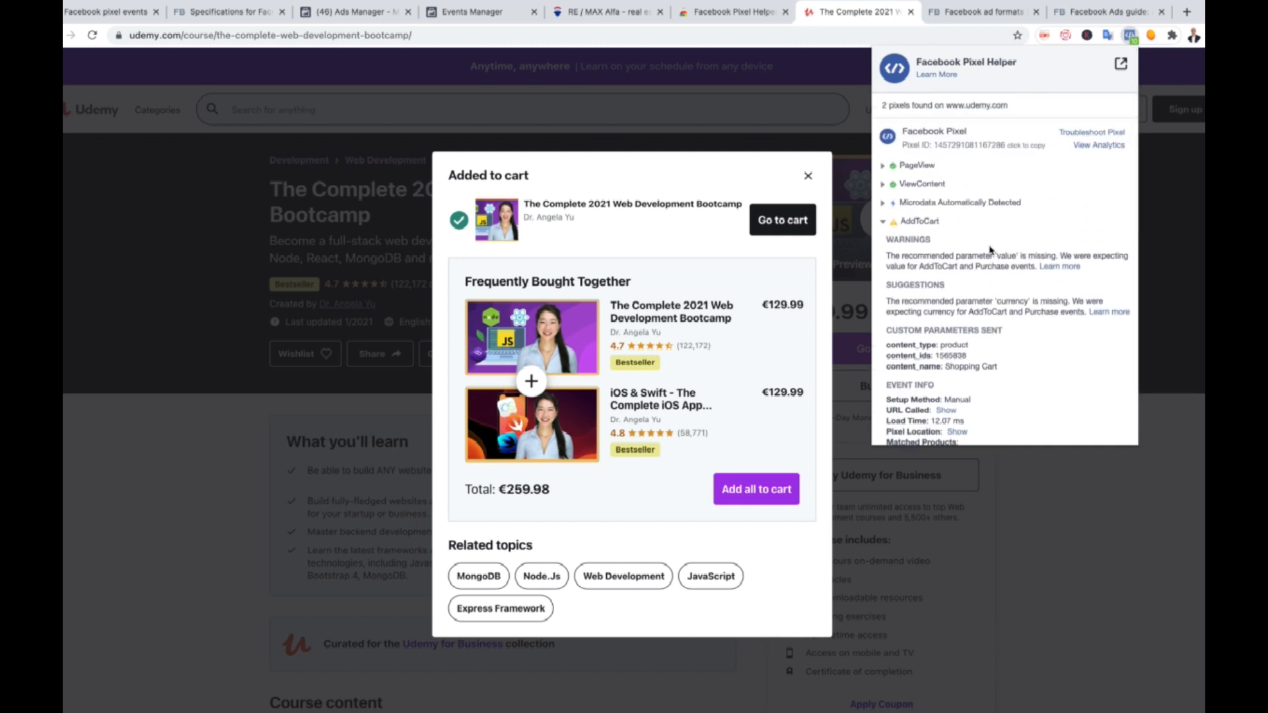
# Step: Go to the shopping cart and check which pixel events it fires with Facebook Pixel Helper
pyautogui.click(784, 231)
pyautogui.click(784, 231)
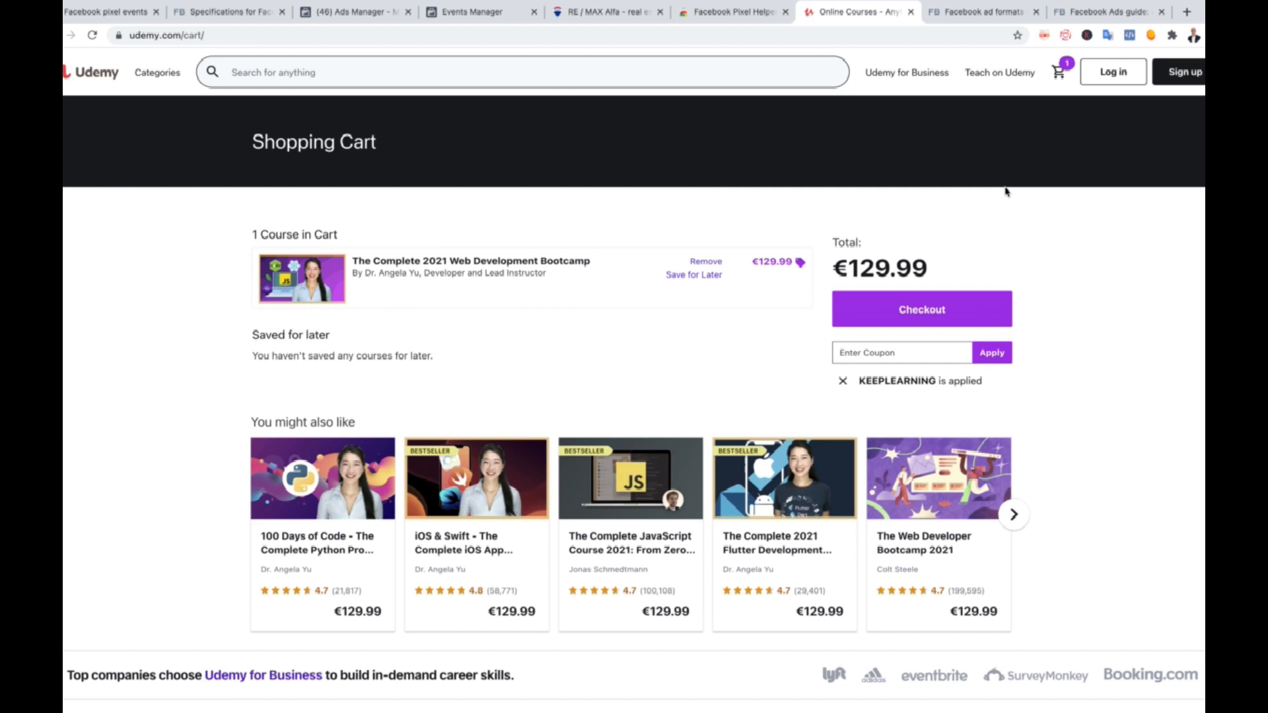
pyautogui.click(1129, 36)
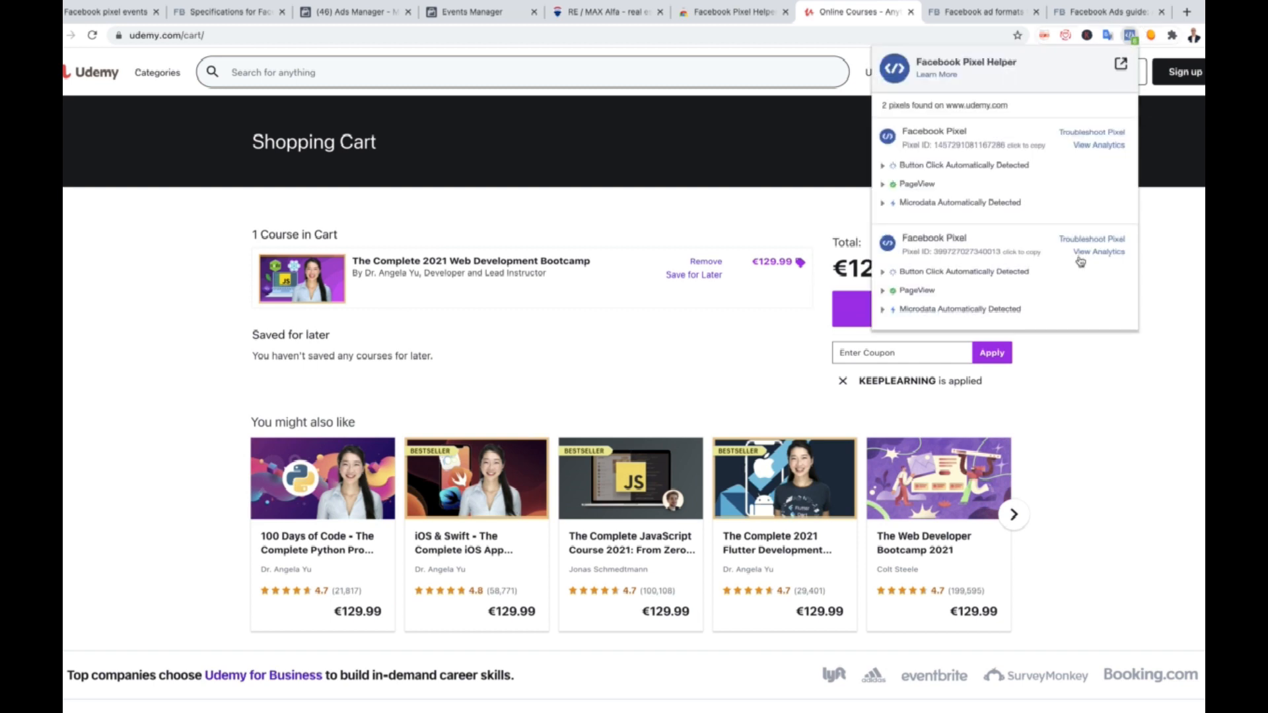
pyautogui.click(1085, 447)
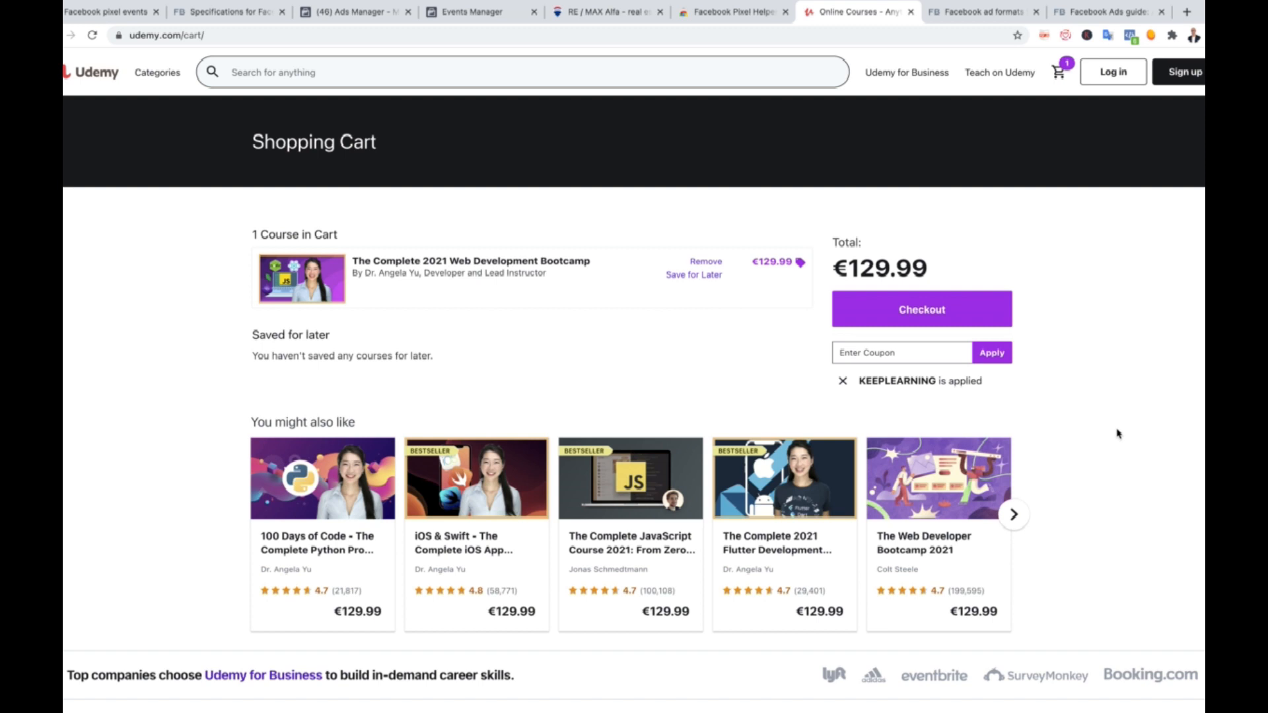
# Step: Start the checkout from the cart and check the pixel events on the sign-up form with Facebook Pixel Helper
pyautogui.click(965, 310)
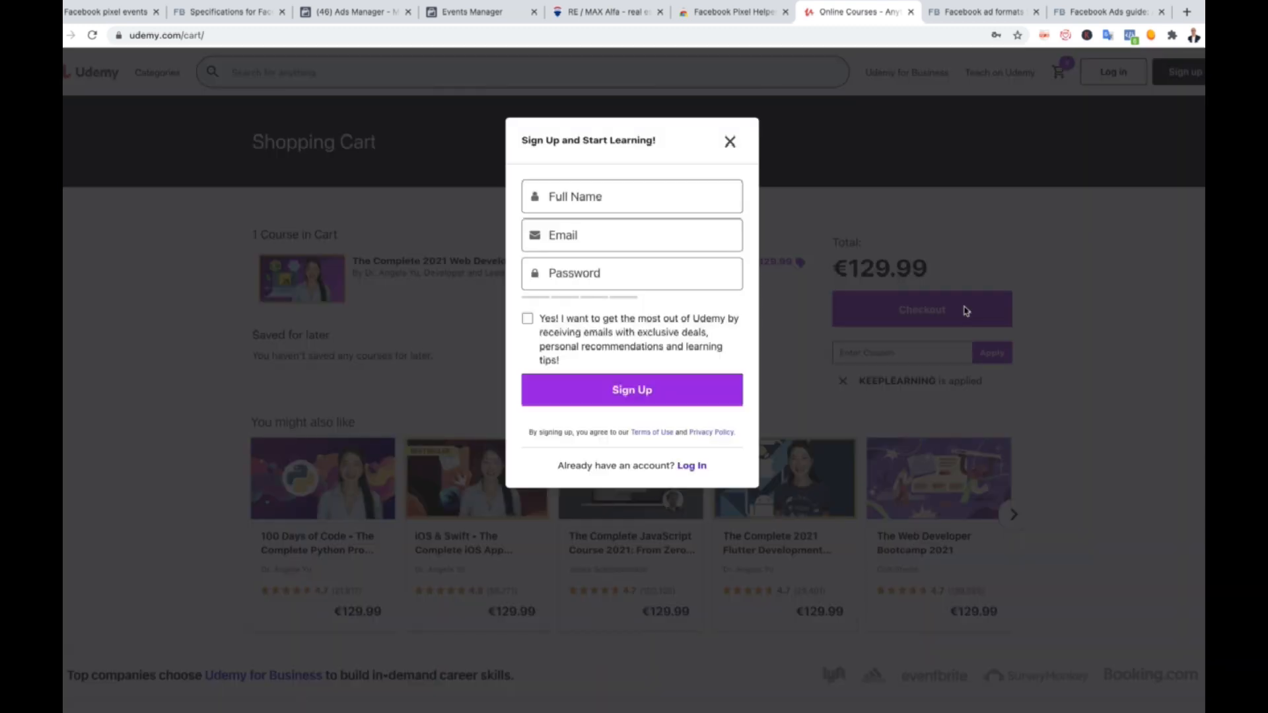
pyautogui.click(1130, 37)
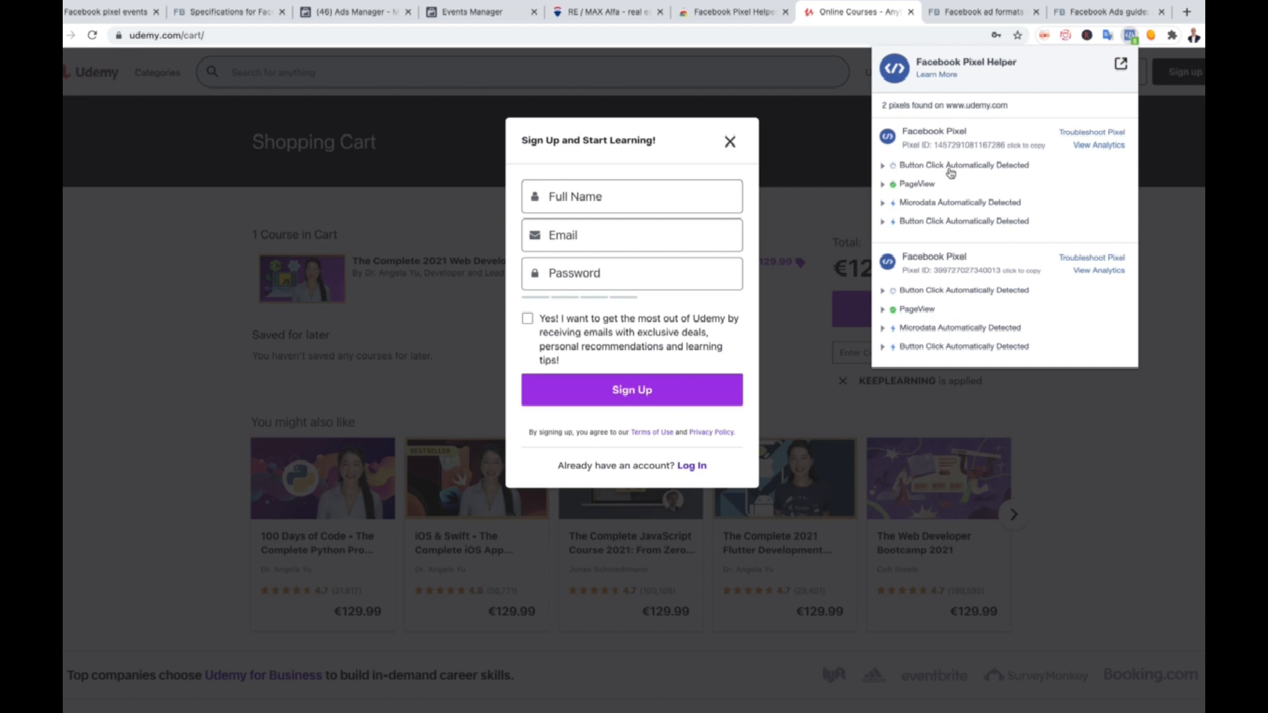
pyautogui.click(608, 196)
# Step: Switch from signing up to logging in, and log in to the existing Udemy account with the saved account password
pyautogui.click(607, 197)
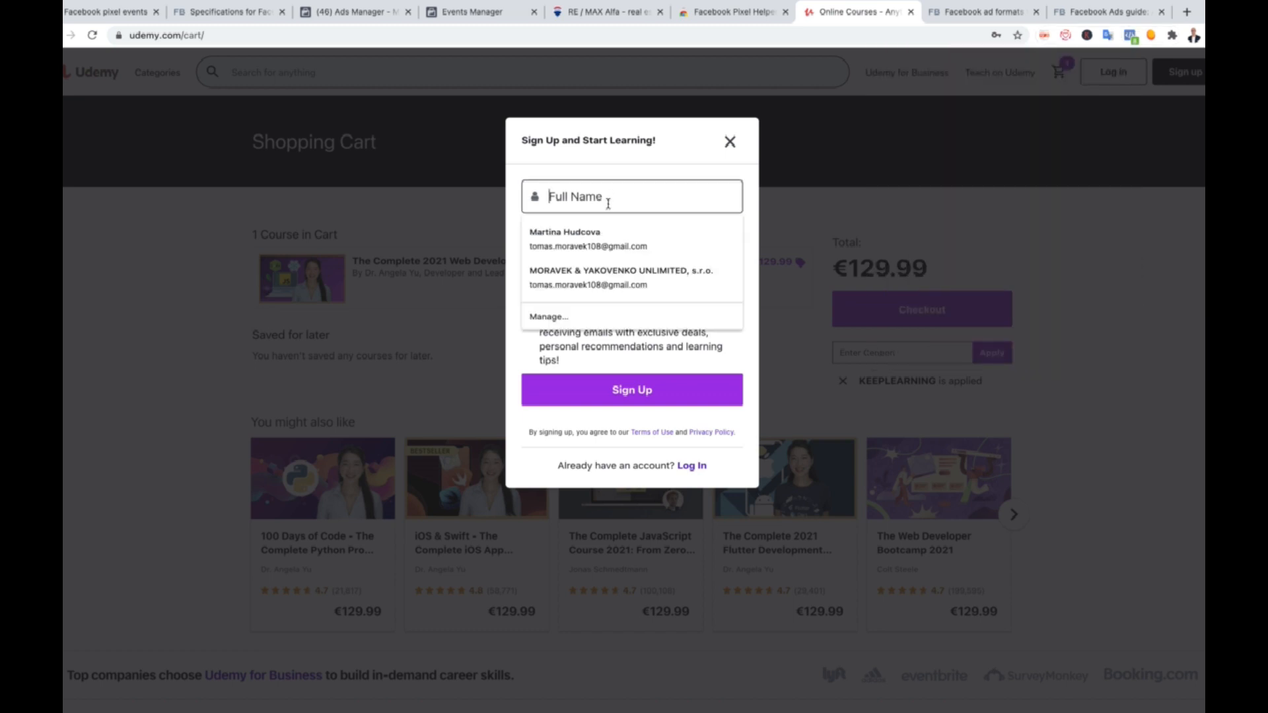
pyautogui.click(626, 277)
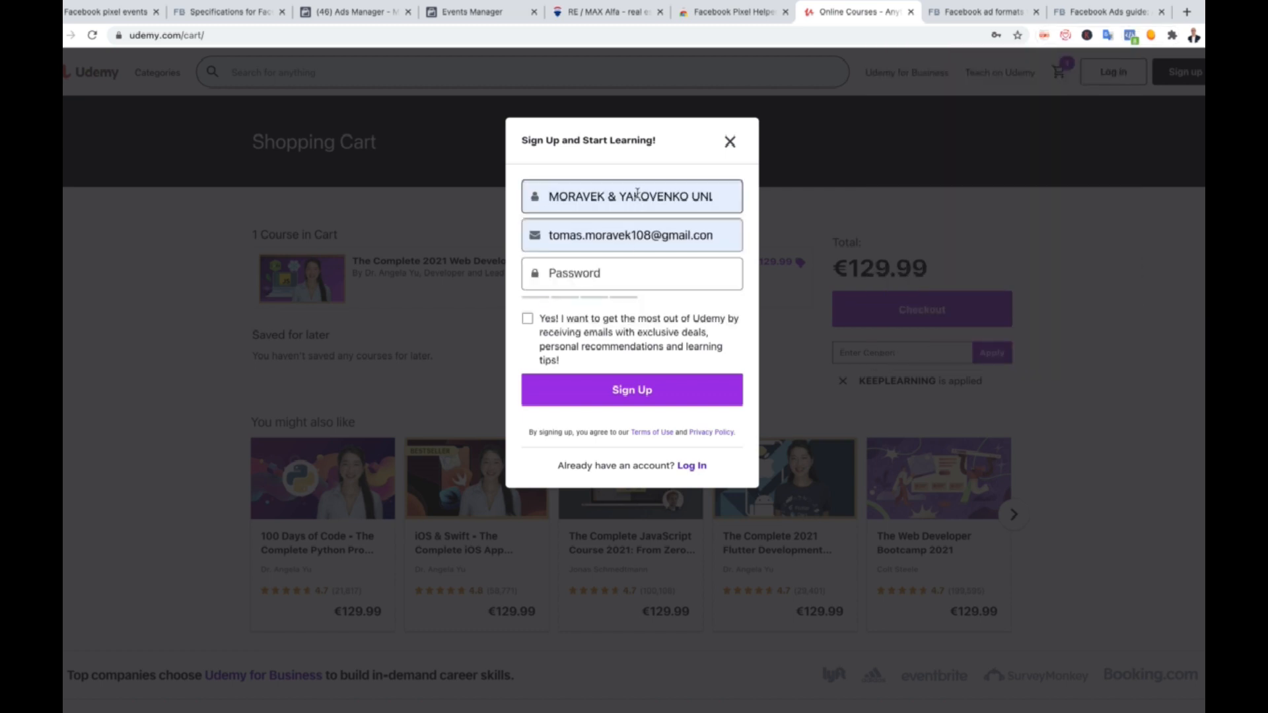
pyautogui.click(690, 466)
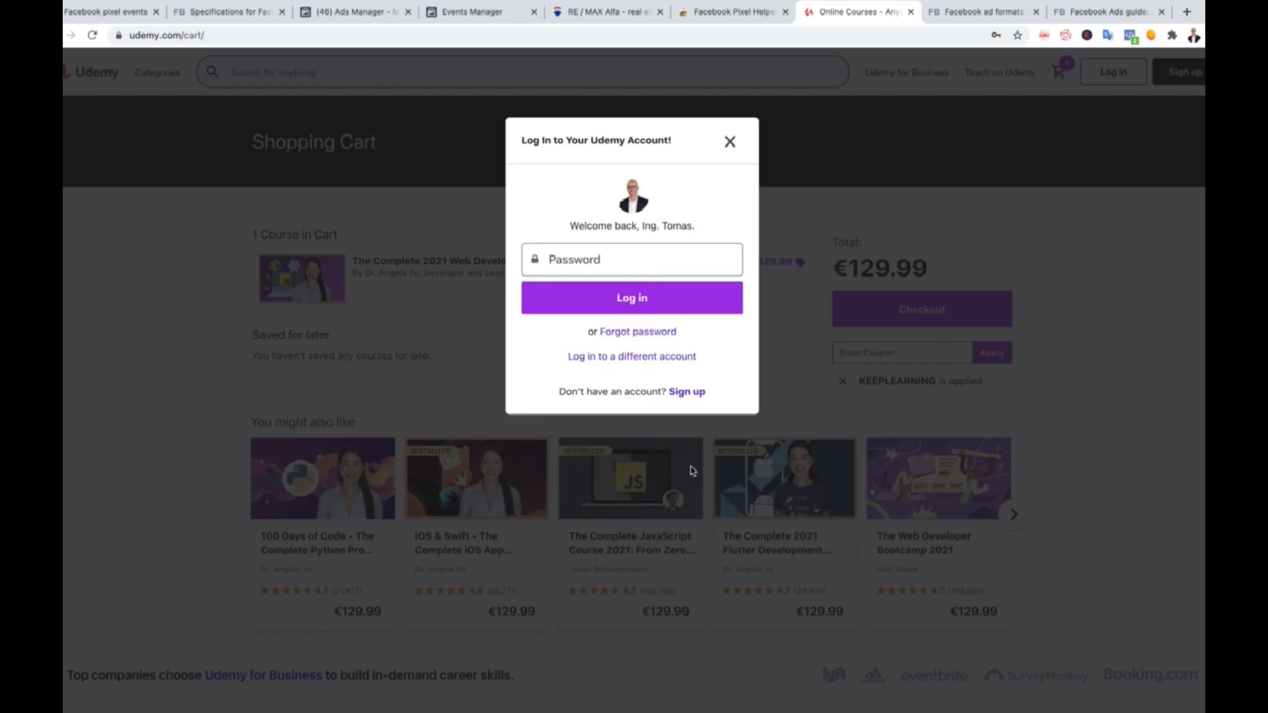
pyautogui.click(624, 269)
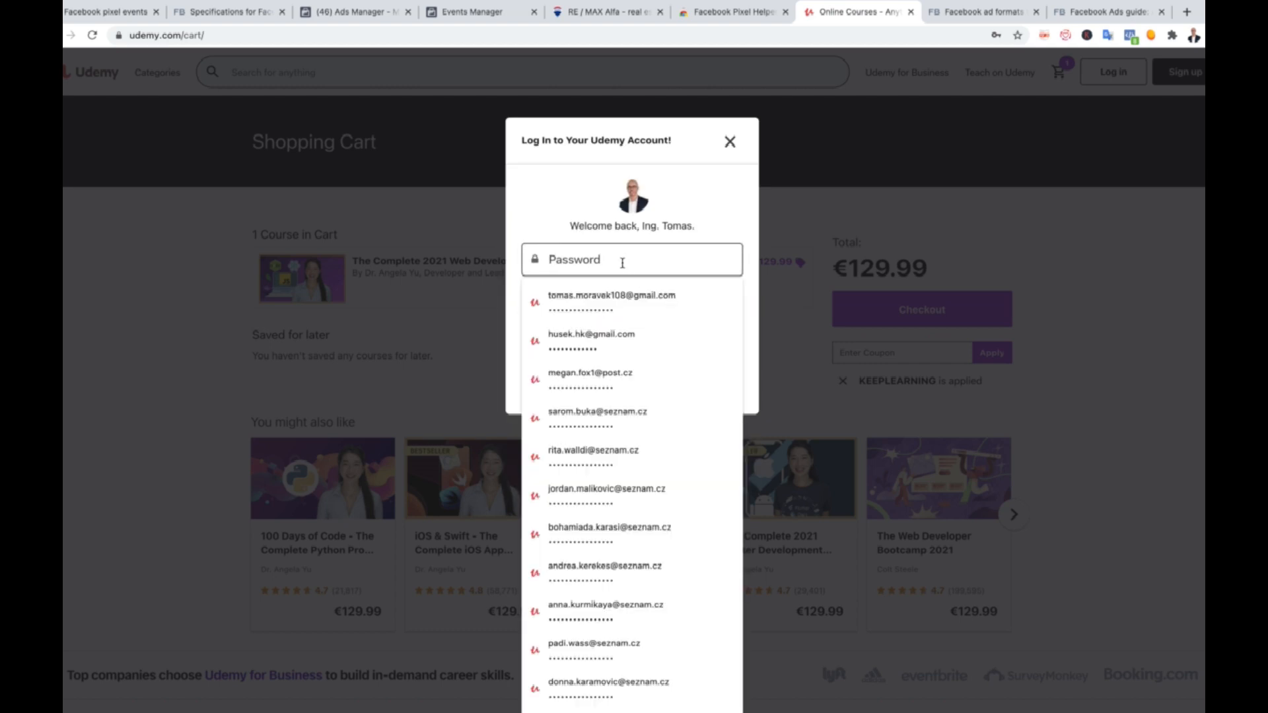
pyautogui.click(628, 304)
pyautogui.click(627, 303)
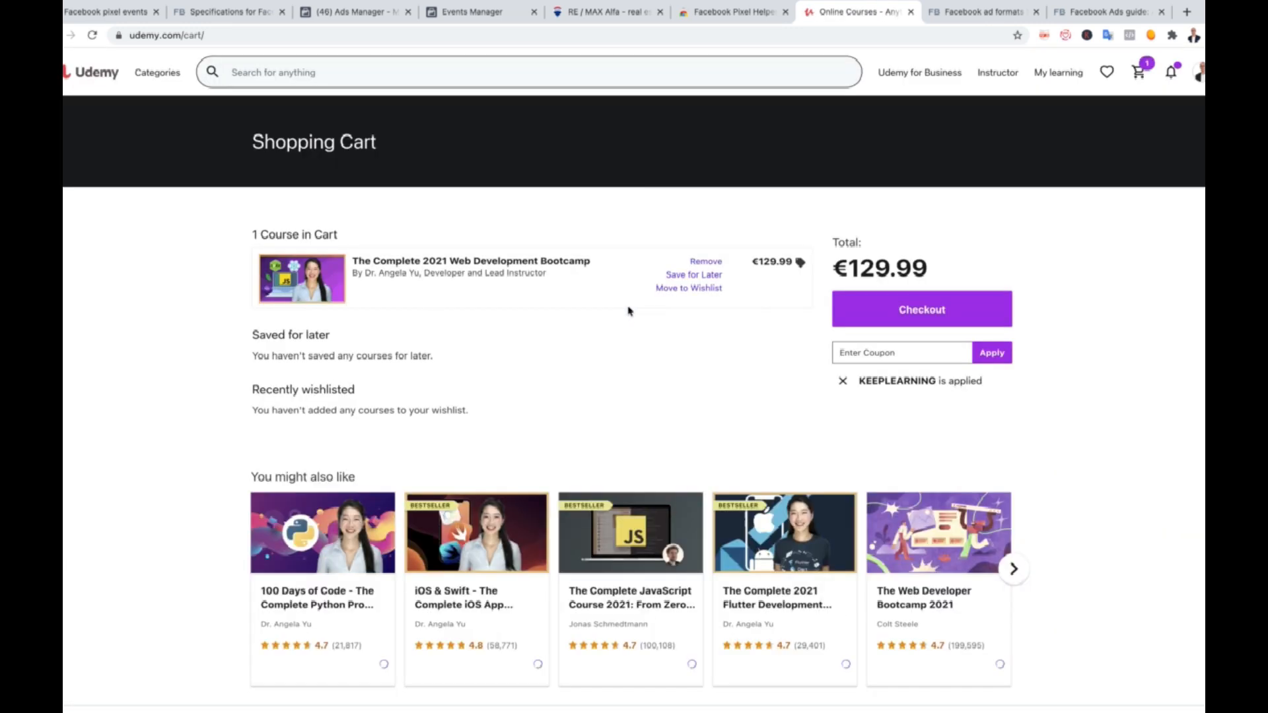
# Step: Proceed to the checkout page, and return to the Web Development Bootcamp's course page through the cart preview
pyautogui.click(914, 307)
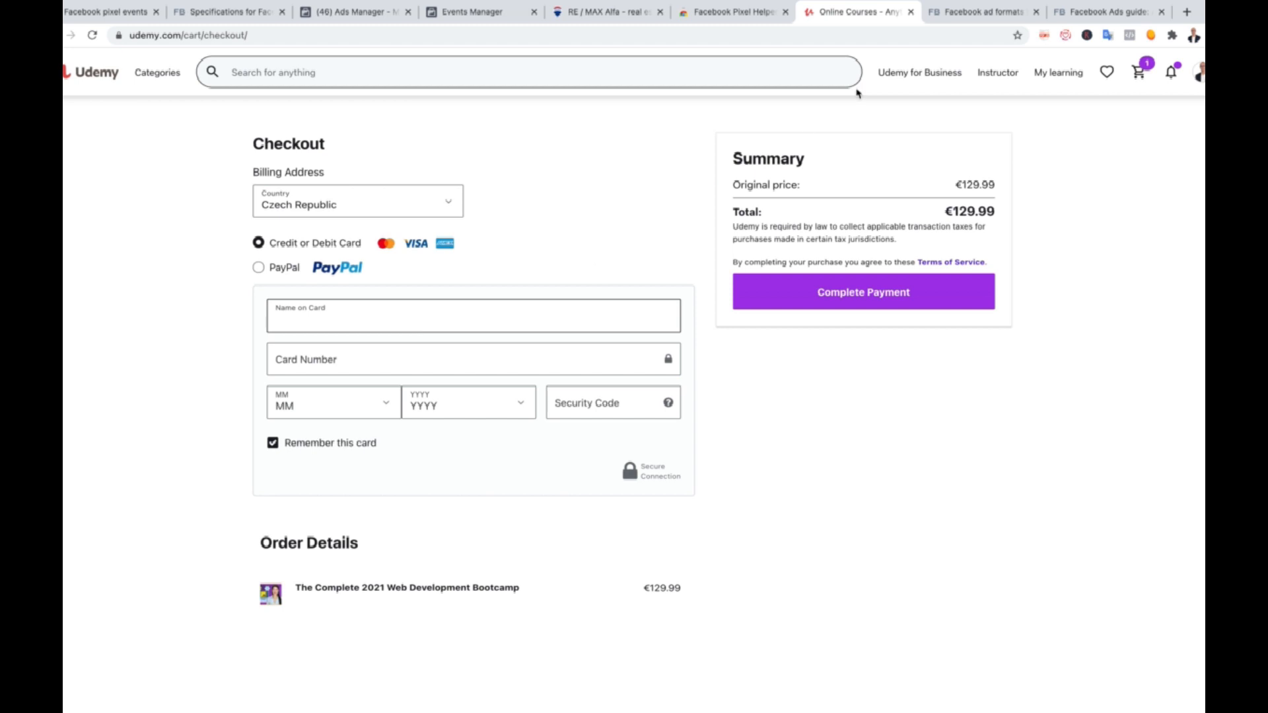
pyautogui.moveTo(1137, 76)
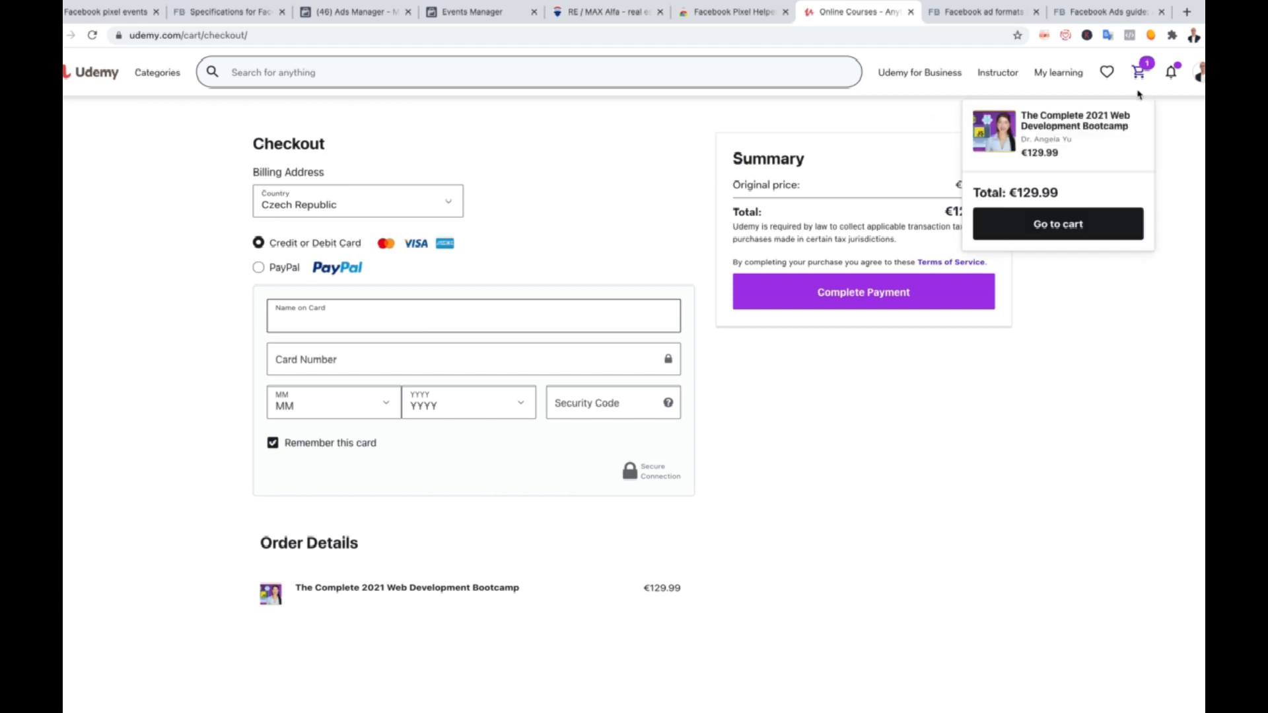
pyautogui.click(1114, 125)
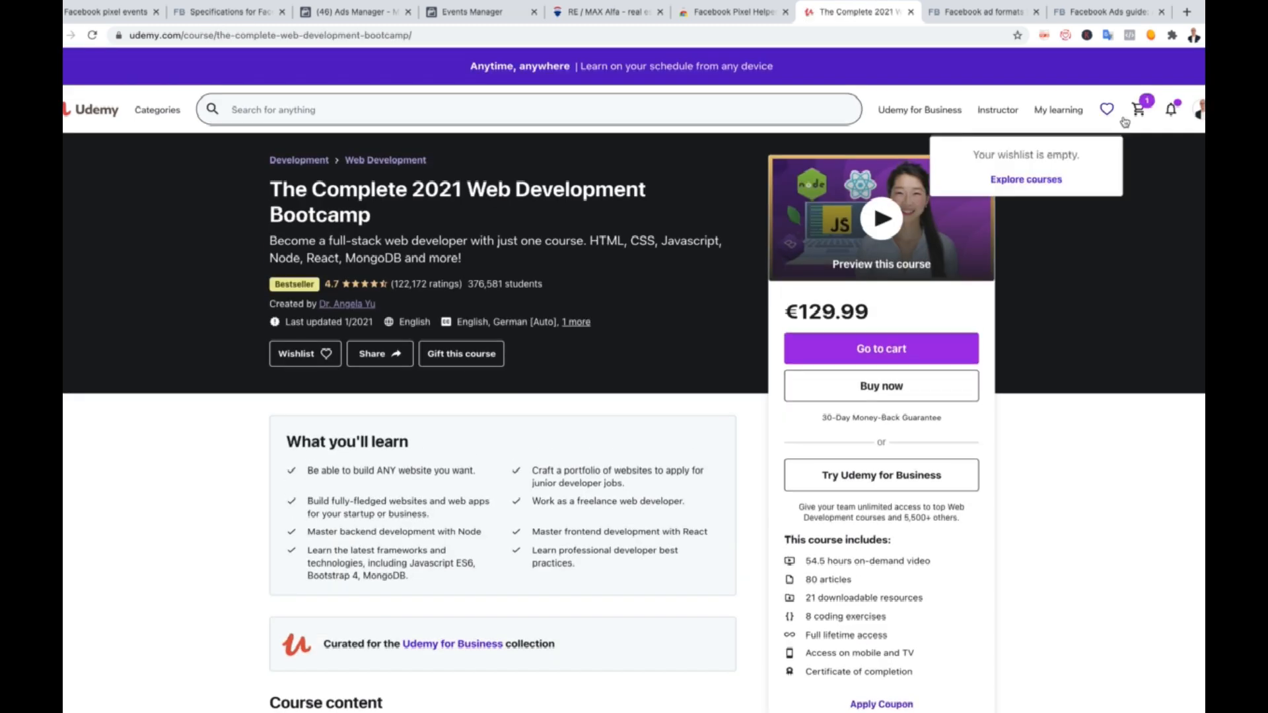
pyautogui.moveTo(1129, 118)
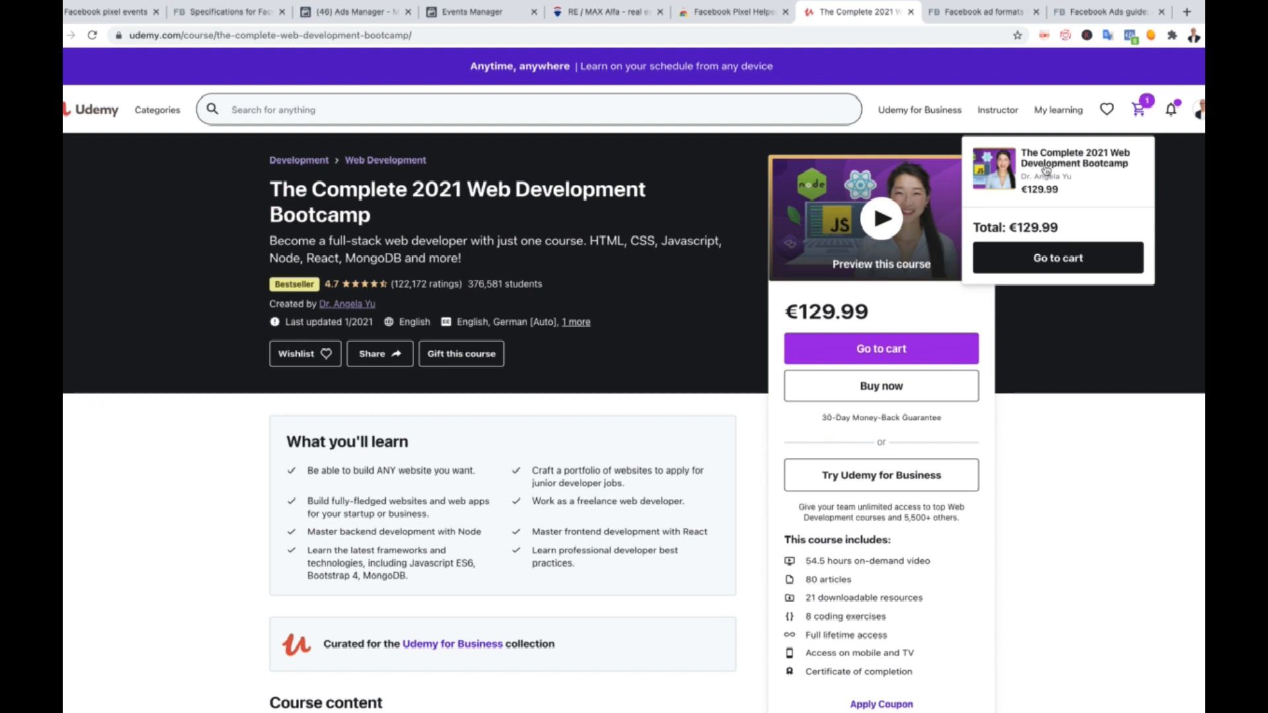
# Step: Open iOS & Swift - The Complete iOS App Development Bootcamp from the course page's Frequently Bought Together section
pyautogui.scroll(-5, 602, 276)
pyautogui.scroll(-20, 602, 276)
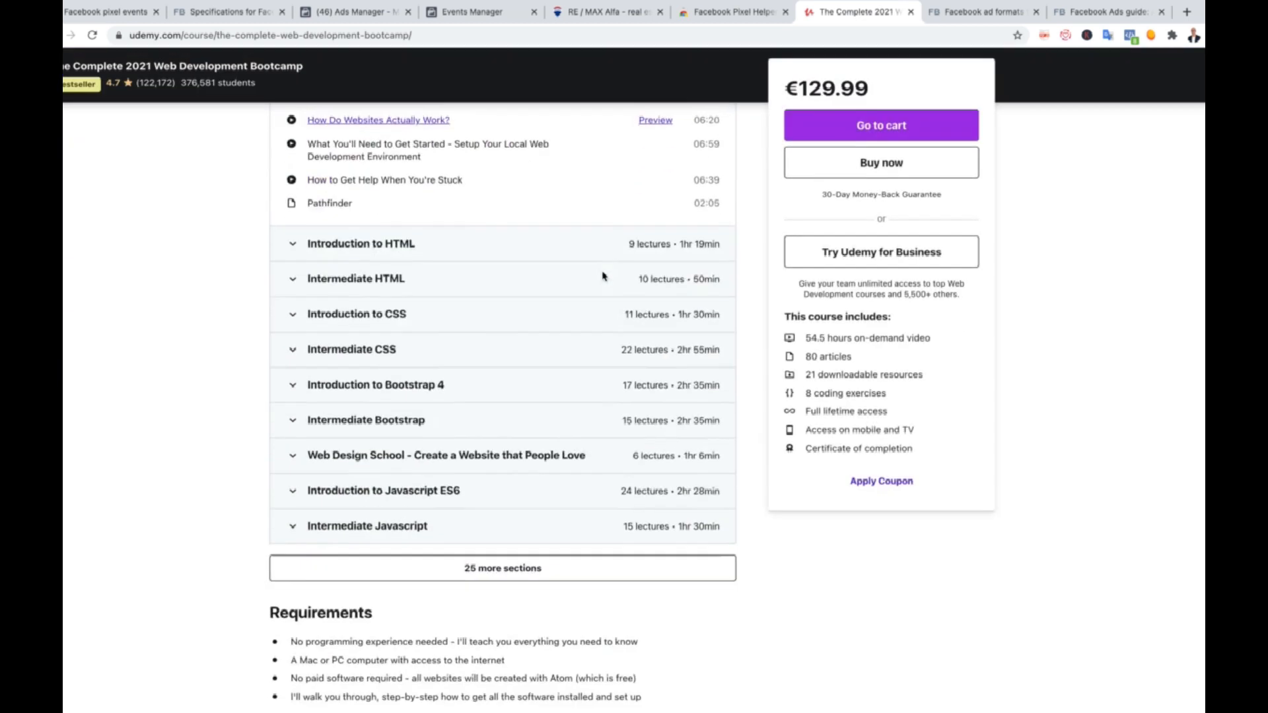
pyautogui.scroll(-3, 603, 277)
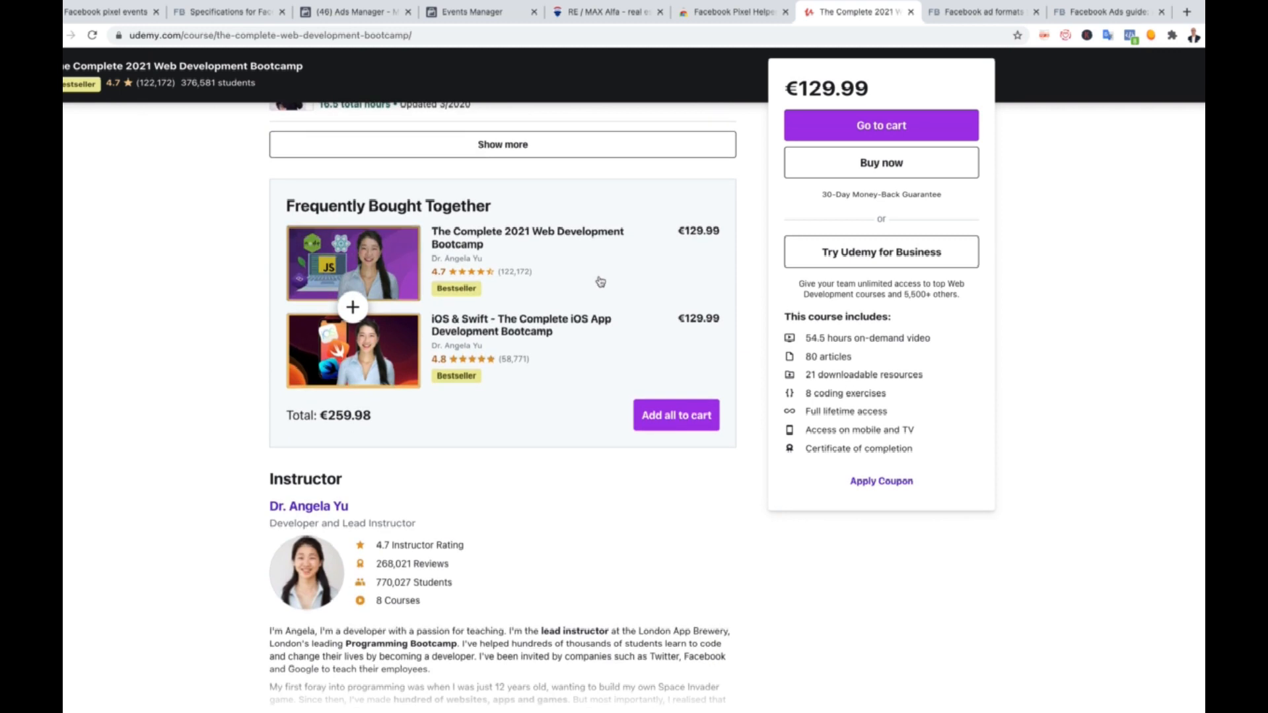
pyautogui.click(362, 380)
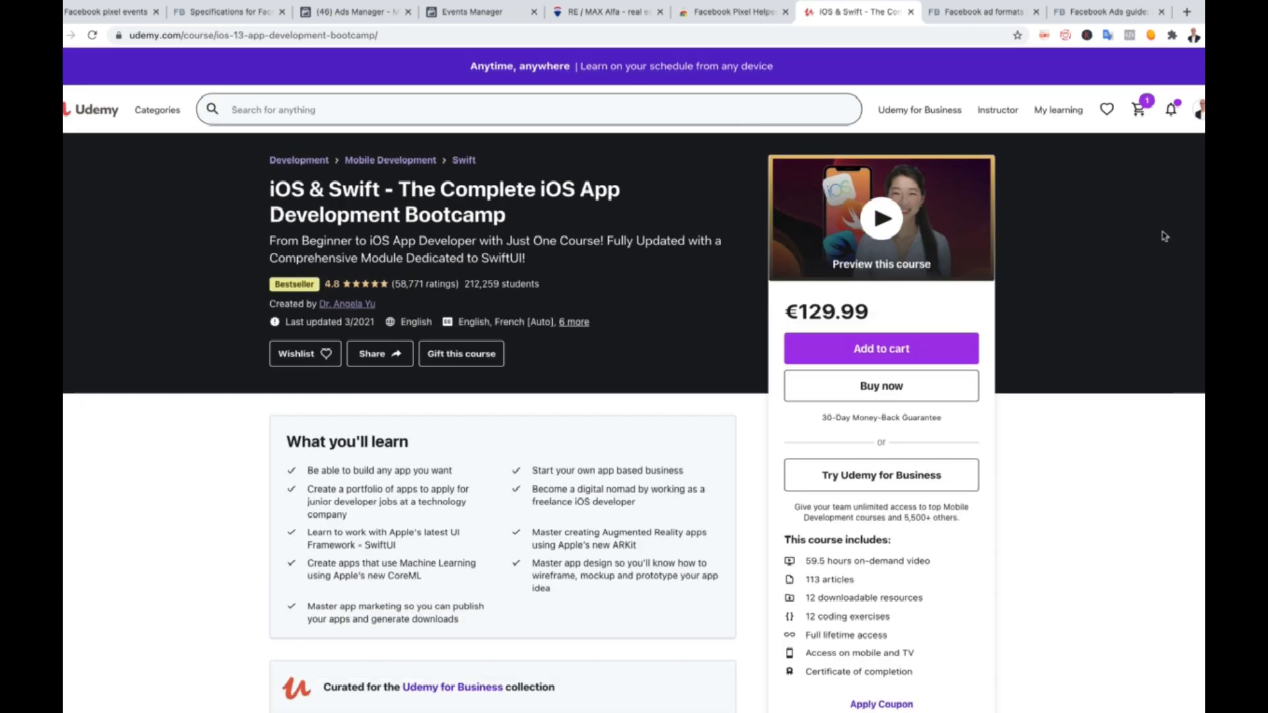
# Step: Open the account's wishlist page and check its pixel events, including isMember, with Facebook Pixel Helper
pyautogui.click(1107, 112)
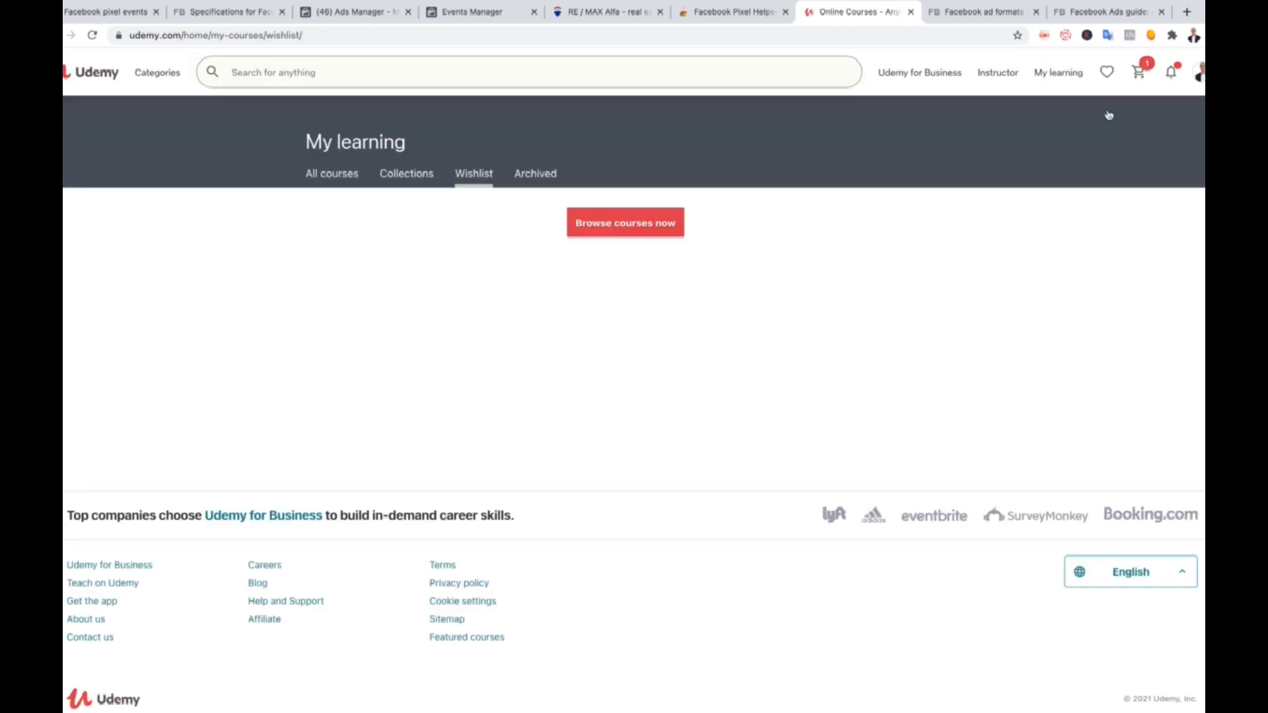
pyautogui.click(1129, 35)
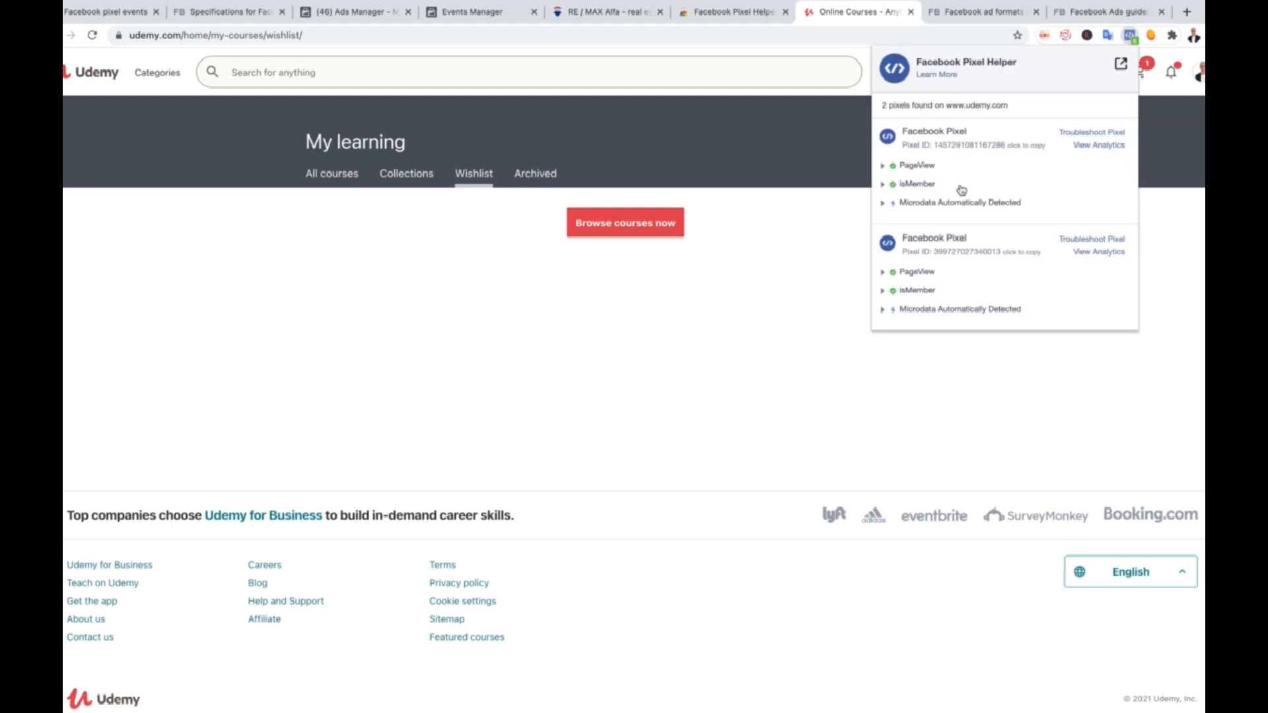
pyautogui.click(883, 184)
pyautogui.click(883, 185)
pyautogui.click(793, 226)
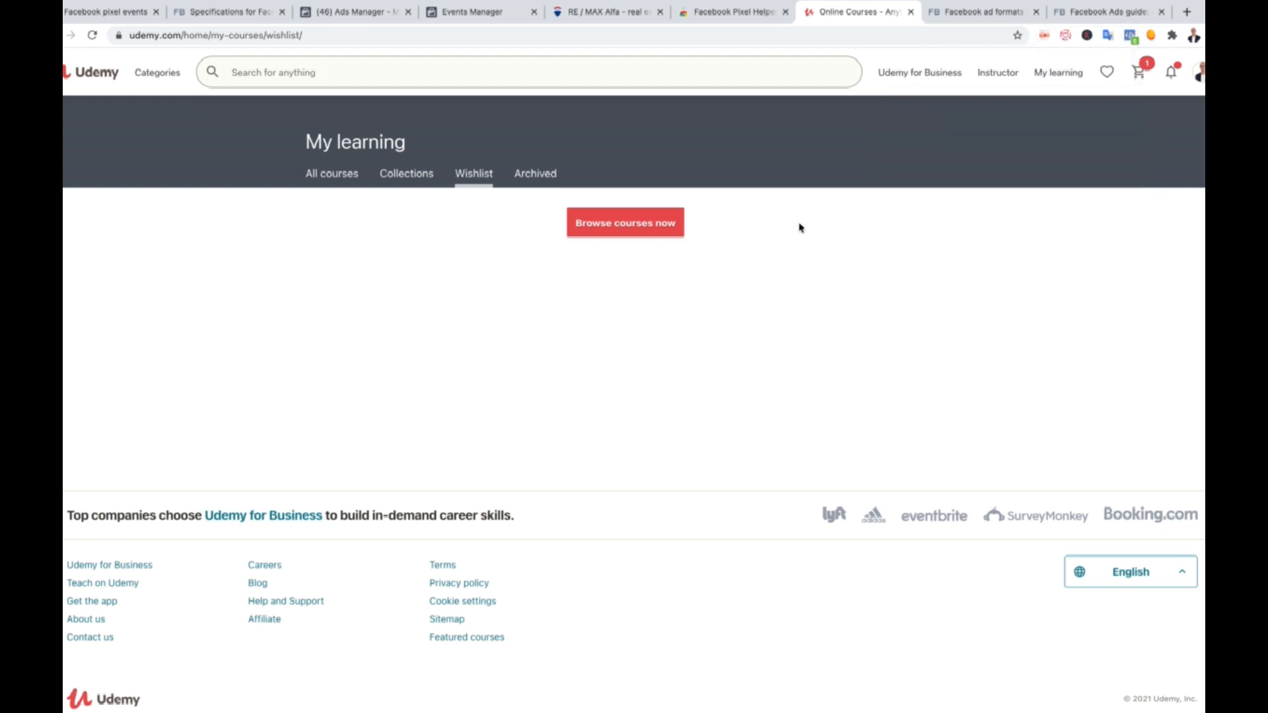
# Step: Return to the iOS & Swift course page and add the course to the wishlist
pyautogui.click(51, 35)
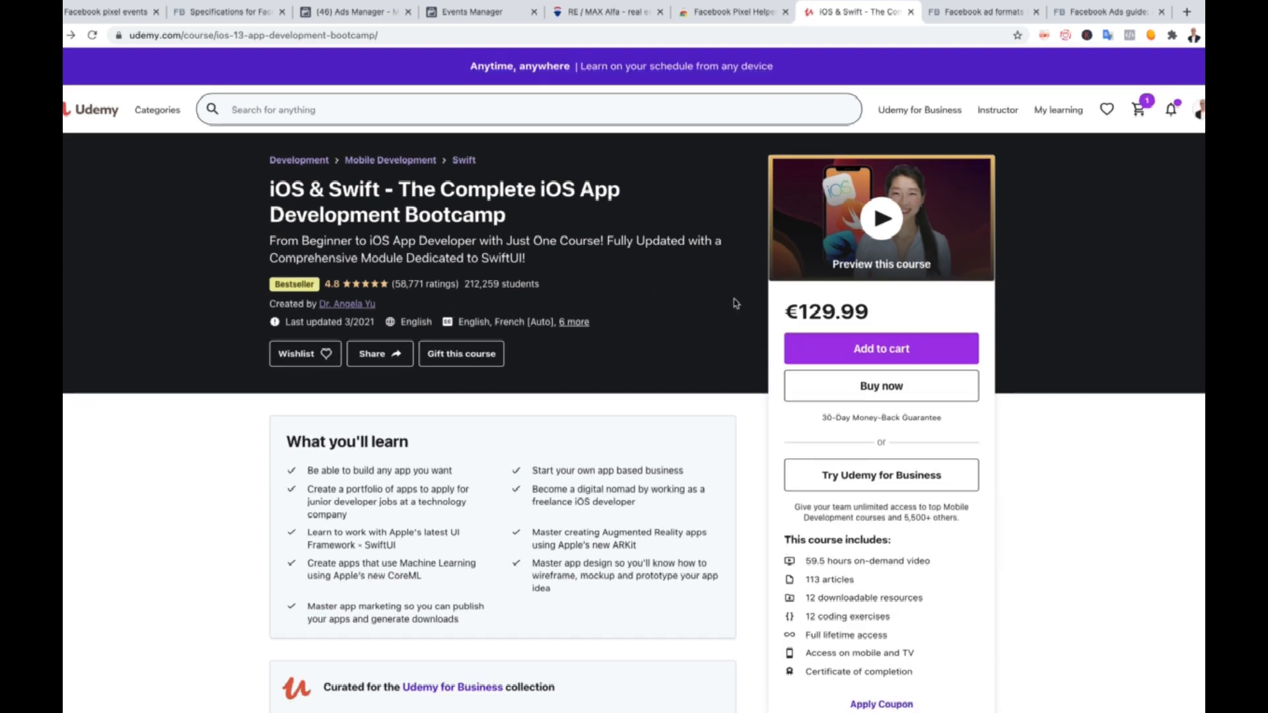
pyautogui.scroll(-3, 735, 303)
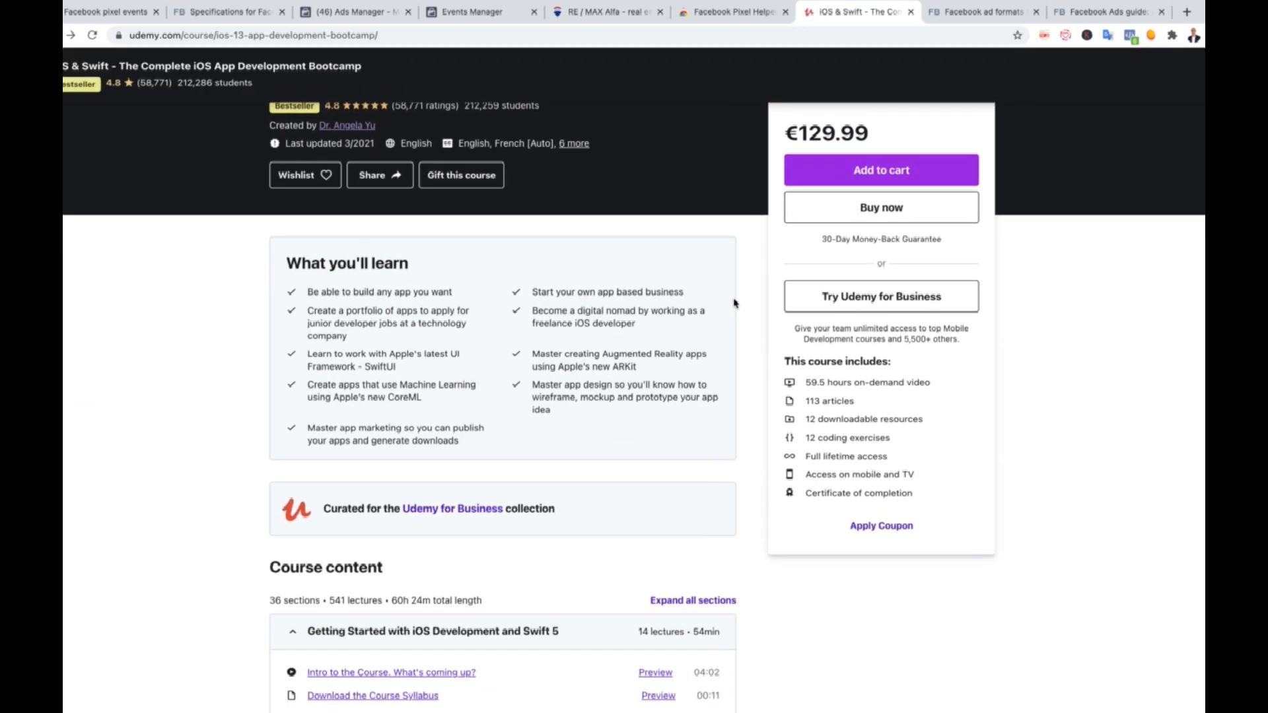
pyautogui.click(330, 179)
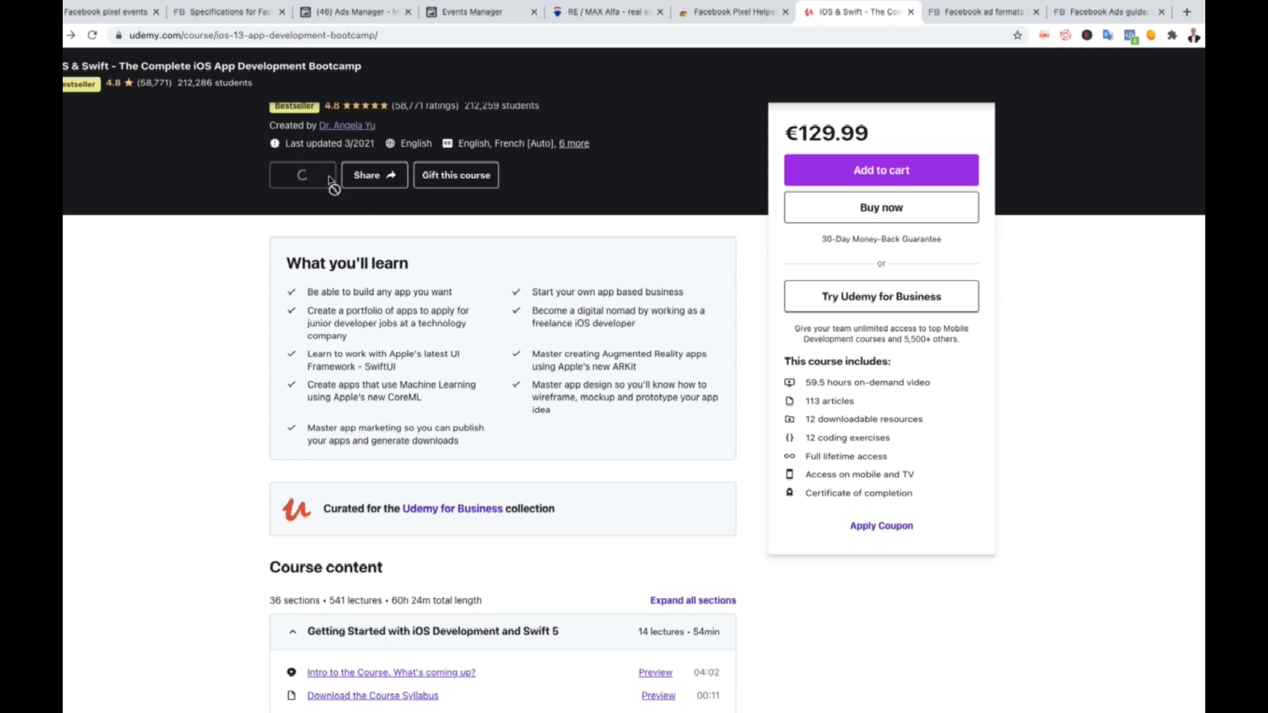
# Step: Check which pixel events the wishlisted iOS & Swift course page fires with Facebook Pixel Helper
pyautogui.click(1131, 37)
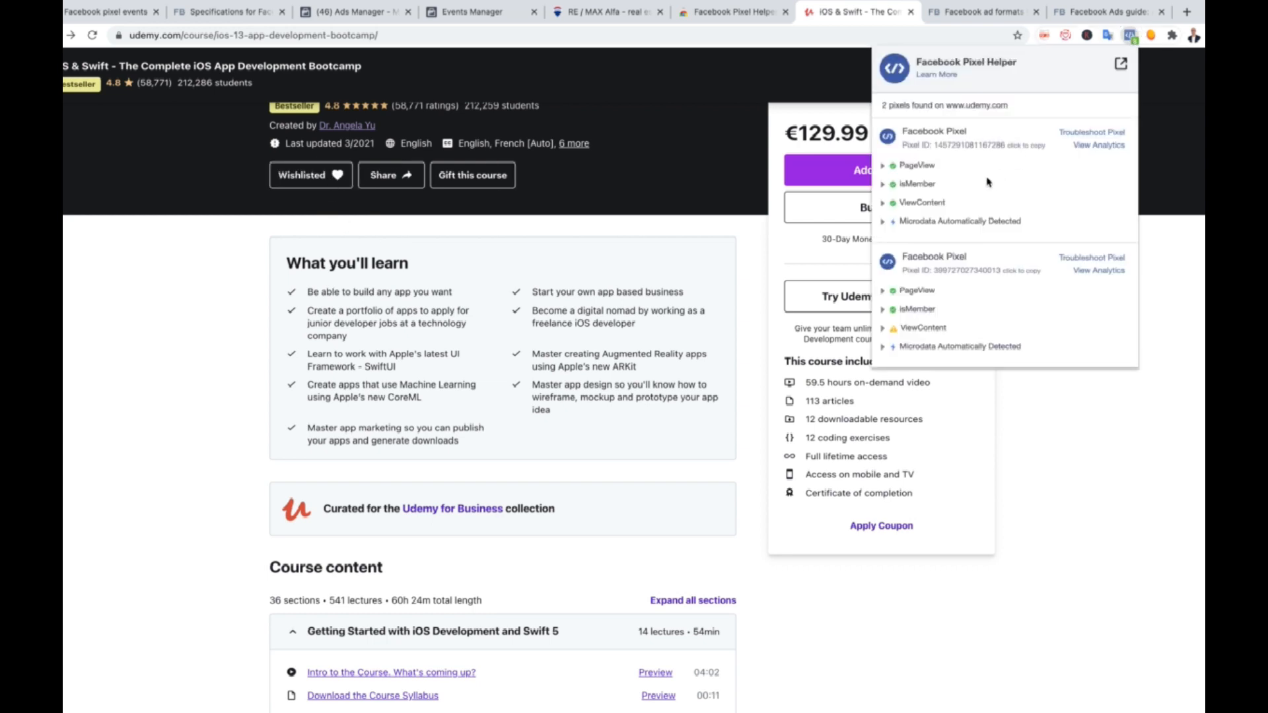
pyautogui.click(642, 244)
pyautogui.scroll(3, 643, 245)
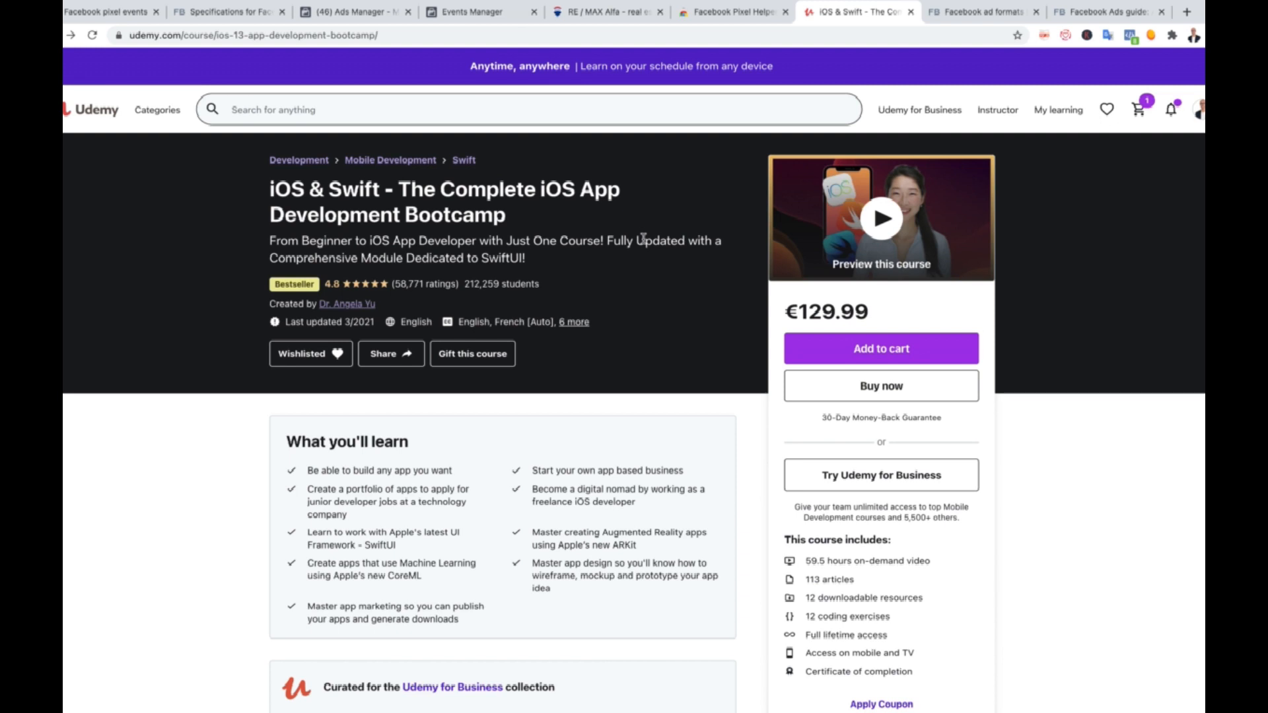
pyautogui.click(1128, 35)
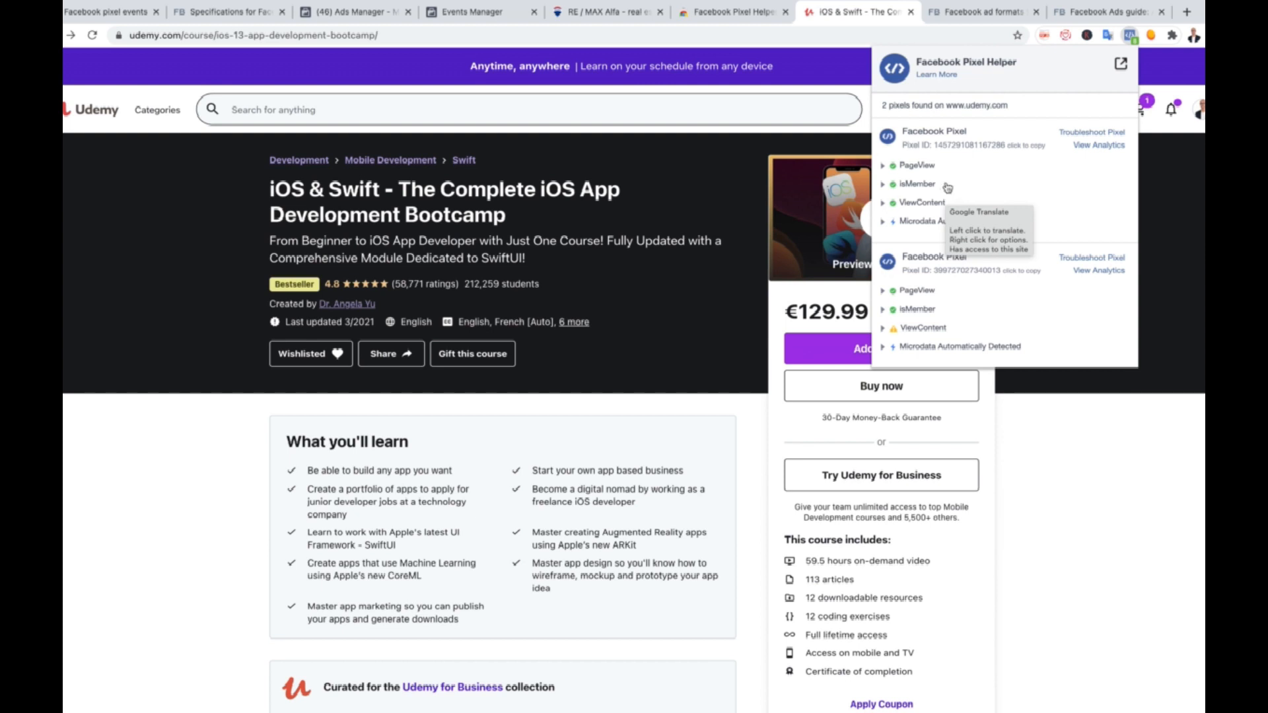
# Step: Close the Udemy course page and switch to the REMAX ALFA 2018 pixel overview in Events Manager, glancing at the RE/MAX Alfa website
pyautogui.click(910, 11)
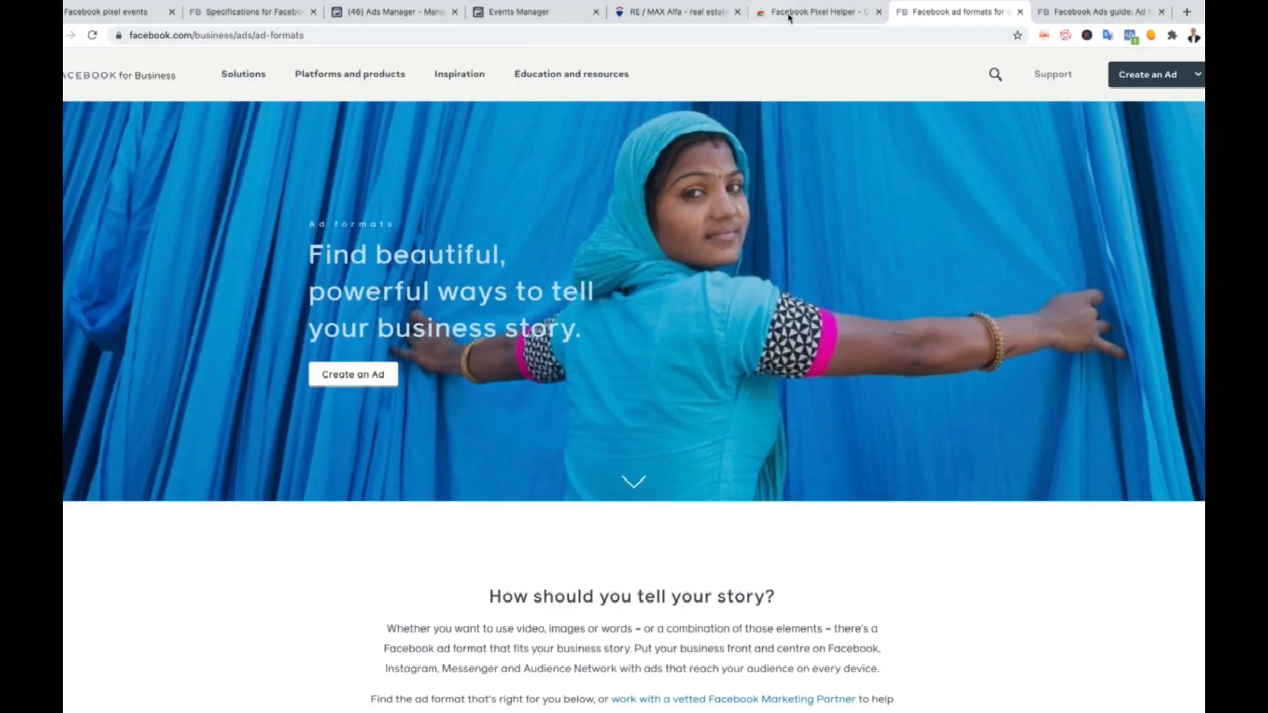
pyautogui.click(816, 13)
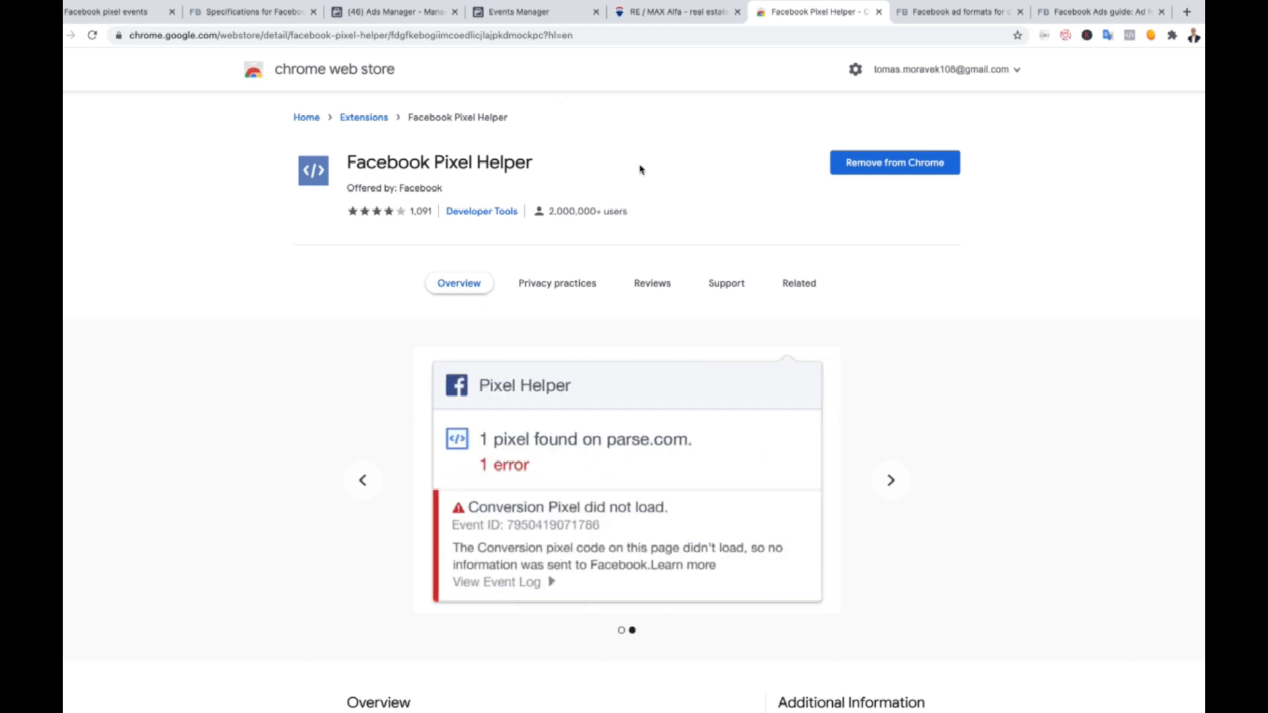
pyautogui.click(547, 17)
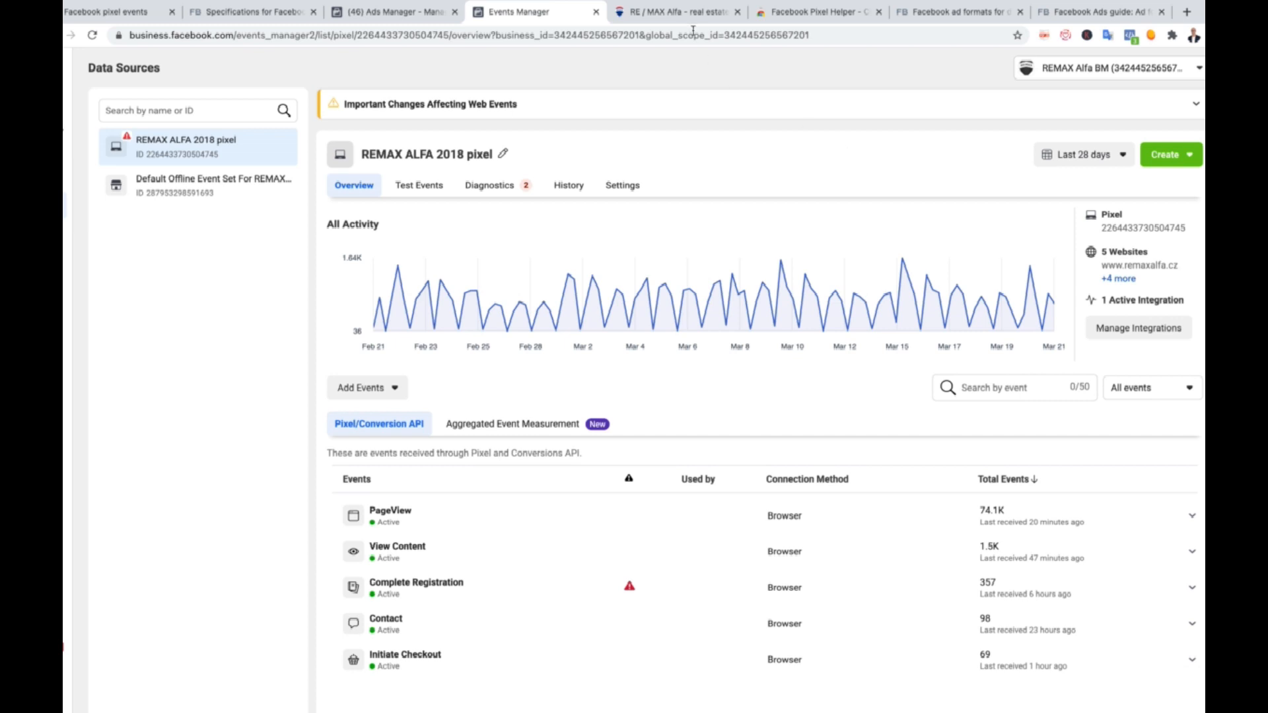
pyautogui.click(670, 13)
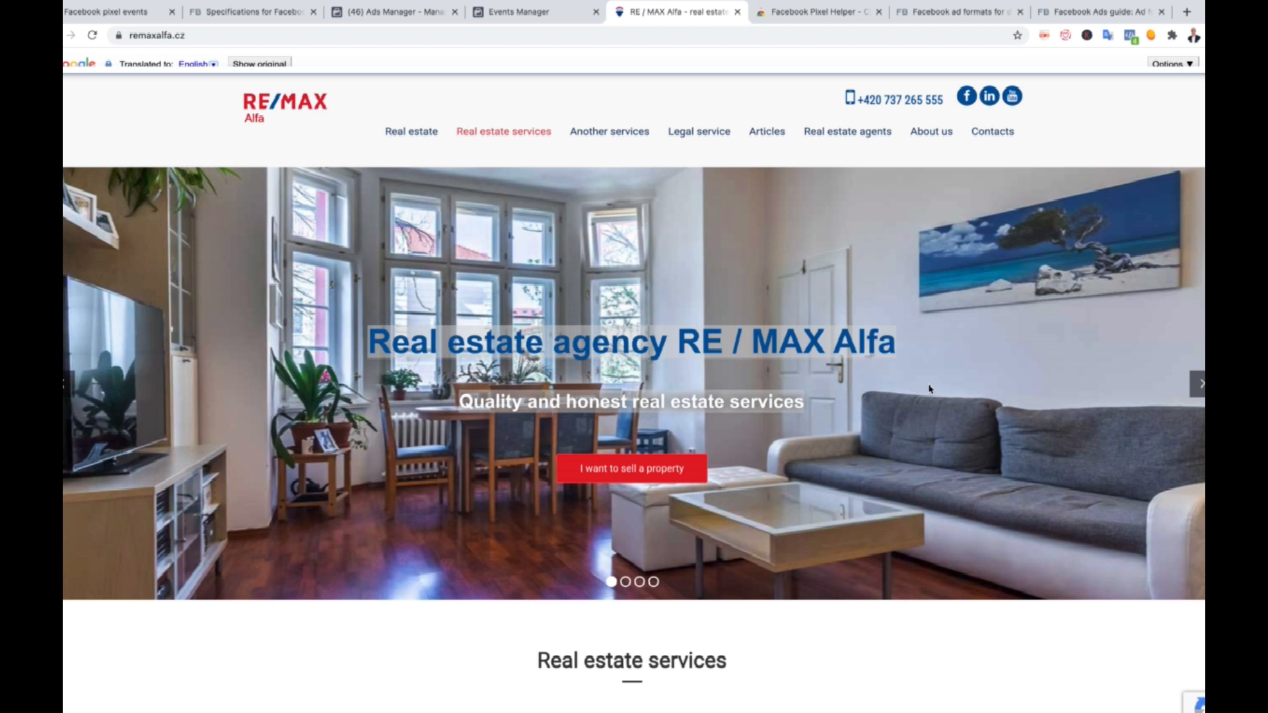
pyautogui.click(572, 13)
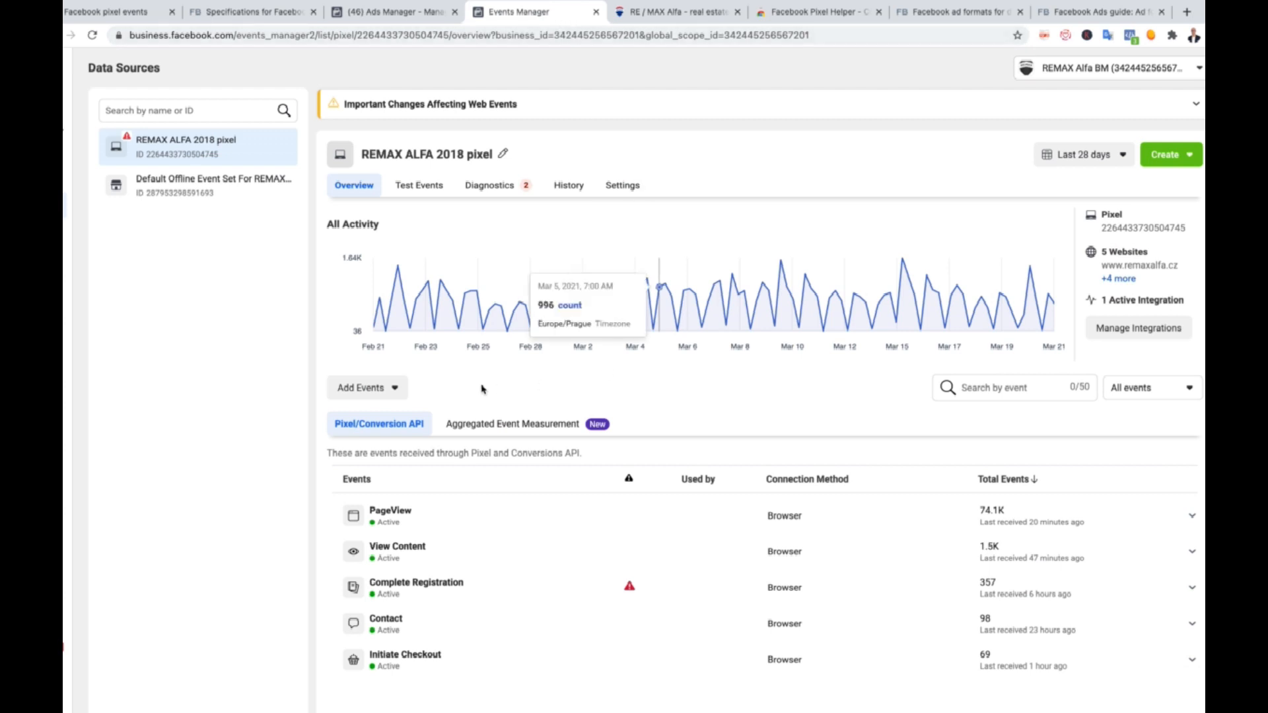
# Step: Start adding events from the REMAX ALFA 2018 pixel using the Event Setup Tool
pyautogui.click(383, 394)
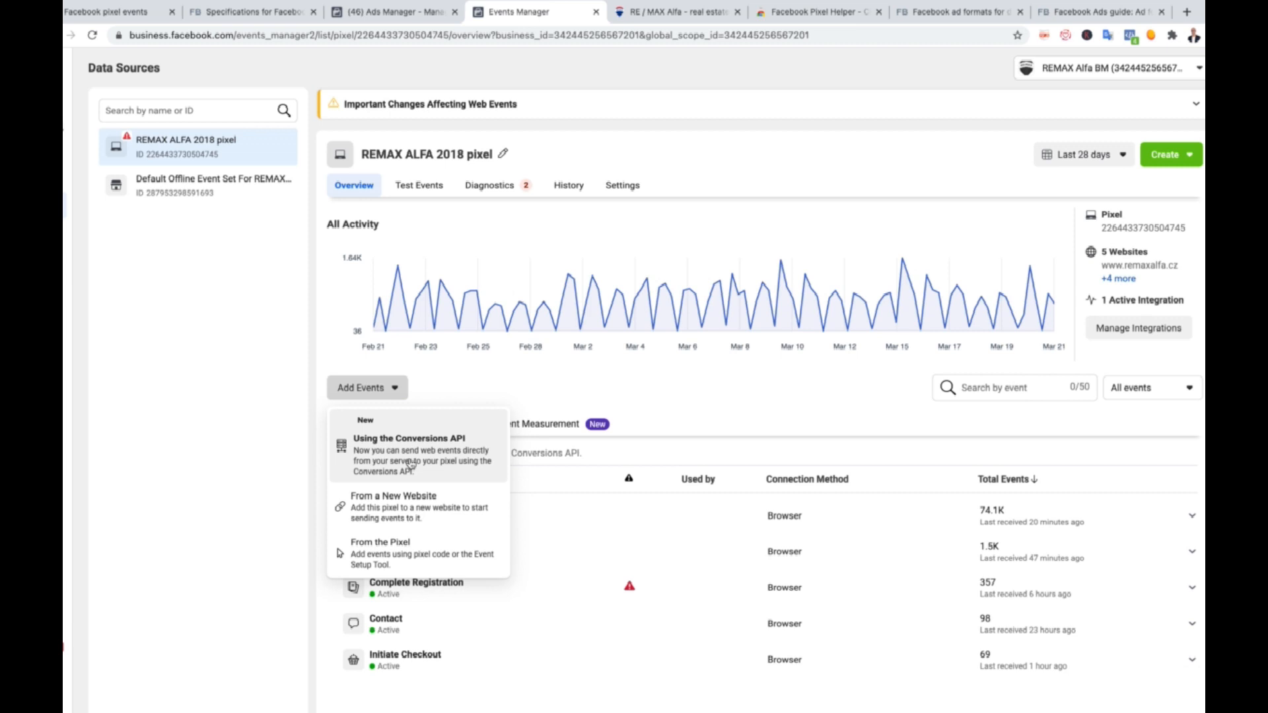
pyautogui.click(409, 556)
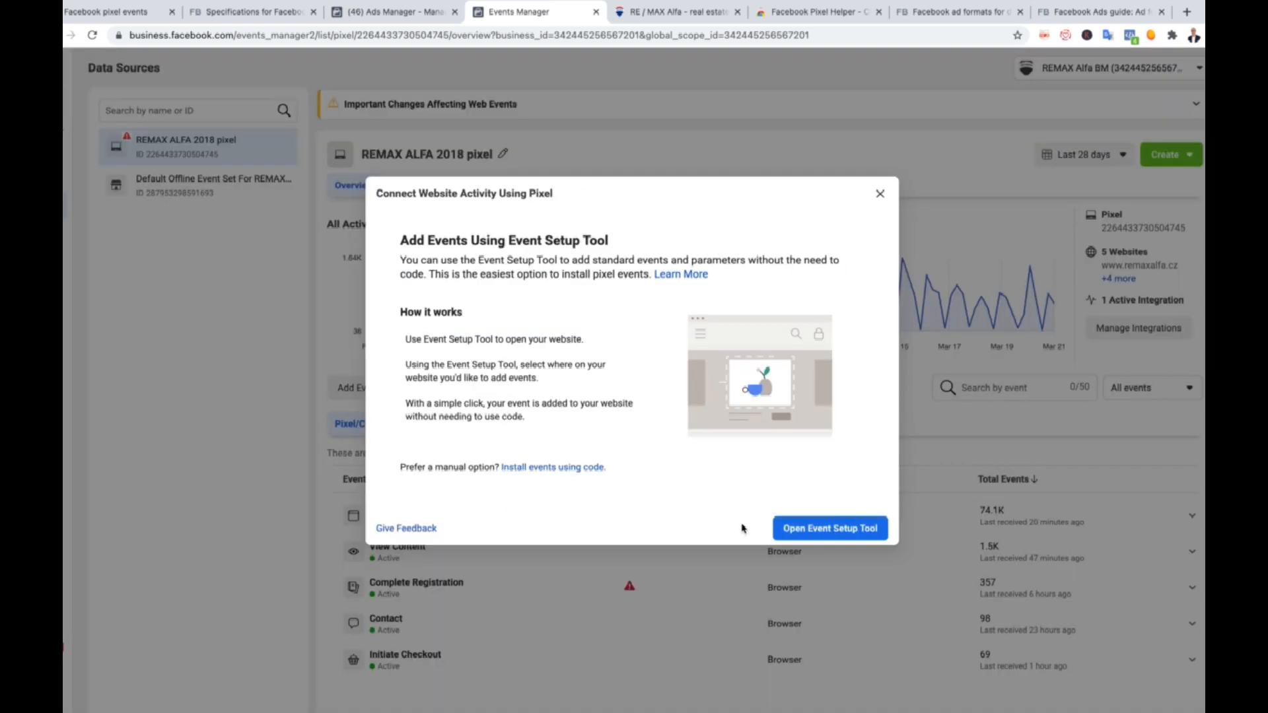
pyautogui.click(822, 534)
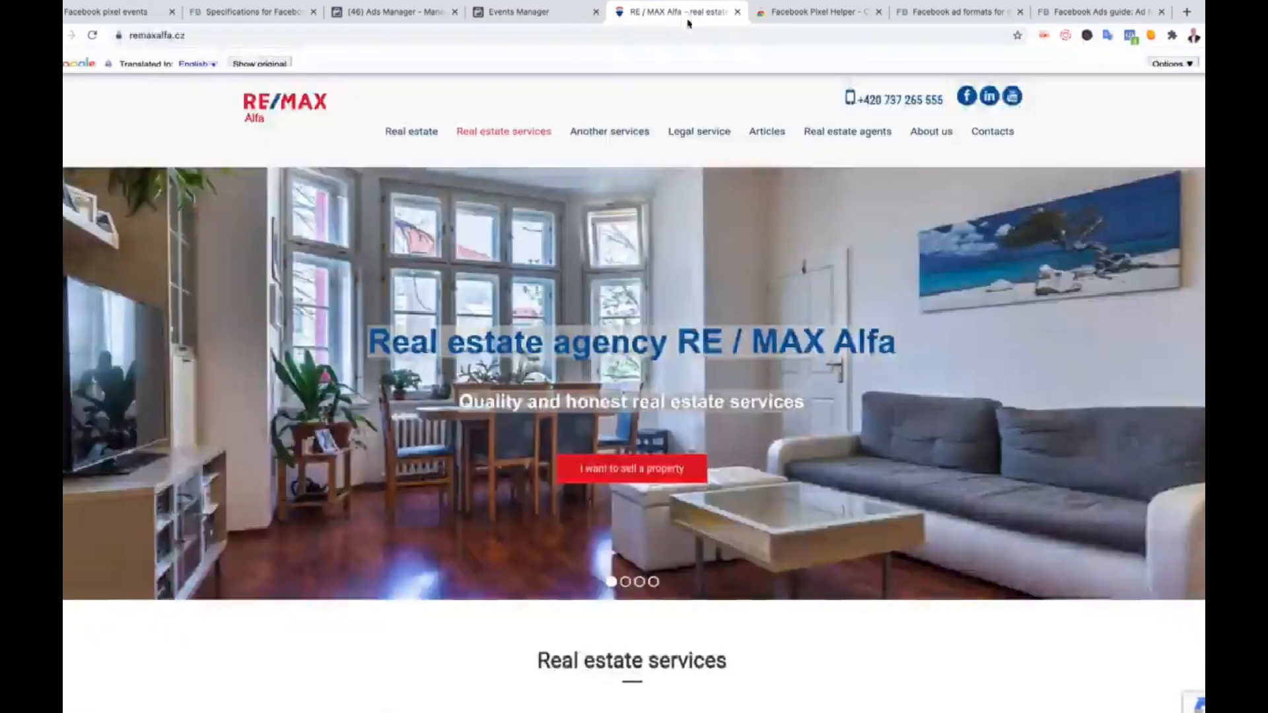
# Step: Copy the remaxalfa.cz address from the RE/MAX Alfa page and open that website in the Event Setup Tool
pyautogui.click(690, 13)
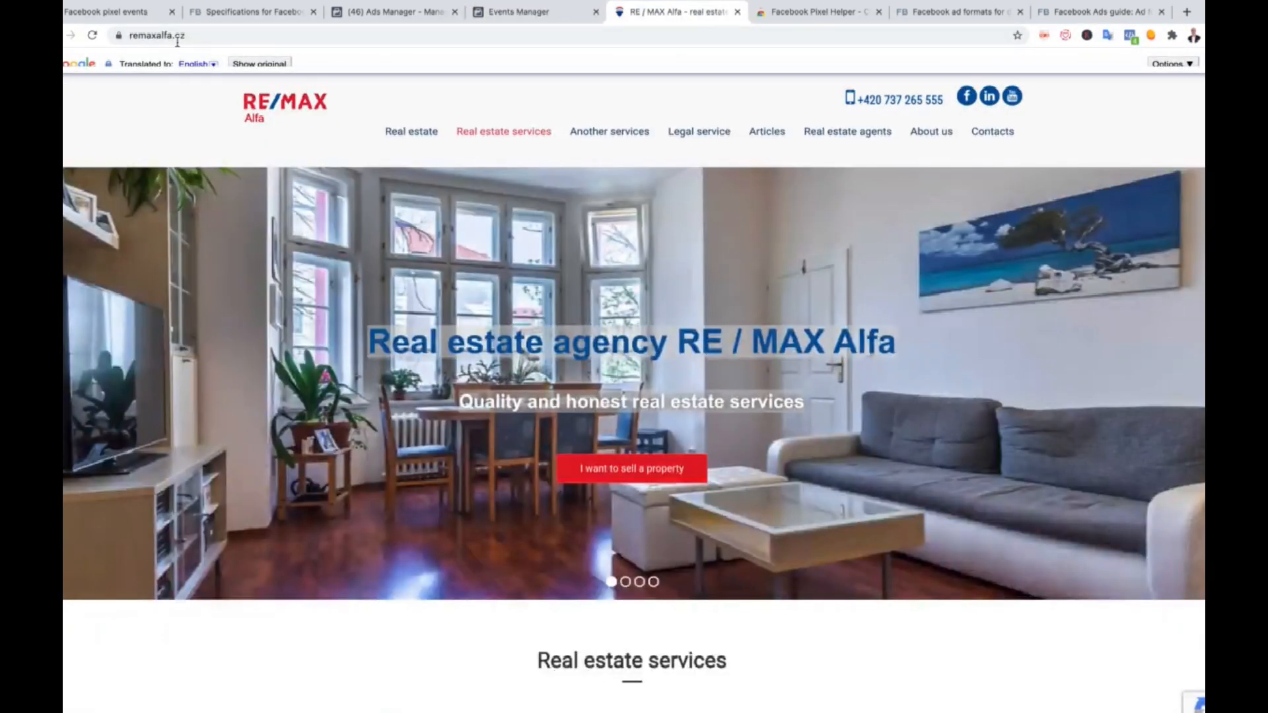
pyautogui.click(130, 35)
pyautogui.rightClick(165, 33)
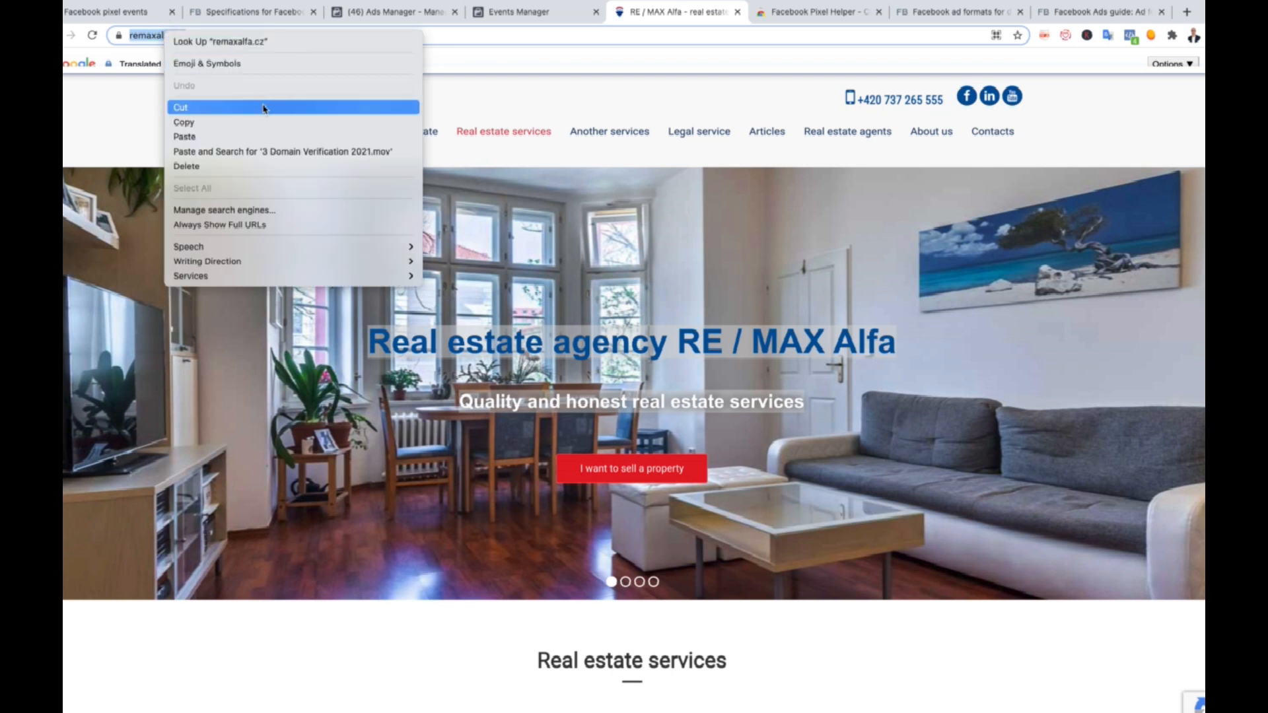
pyautogui.click(272, 122)
pyautogui.click(547, 12)
pyautogui.click(516, 330)
pyautogui.hotkey('ctrl', 'v')
pyautogui.click(779, 330)
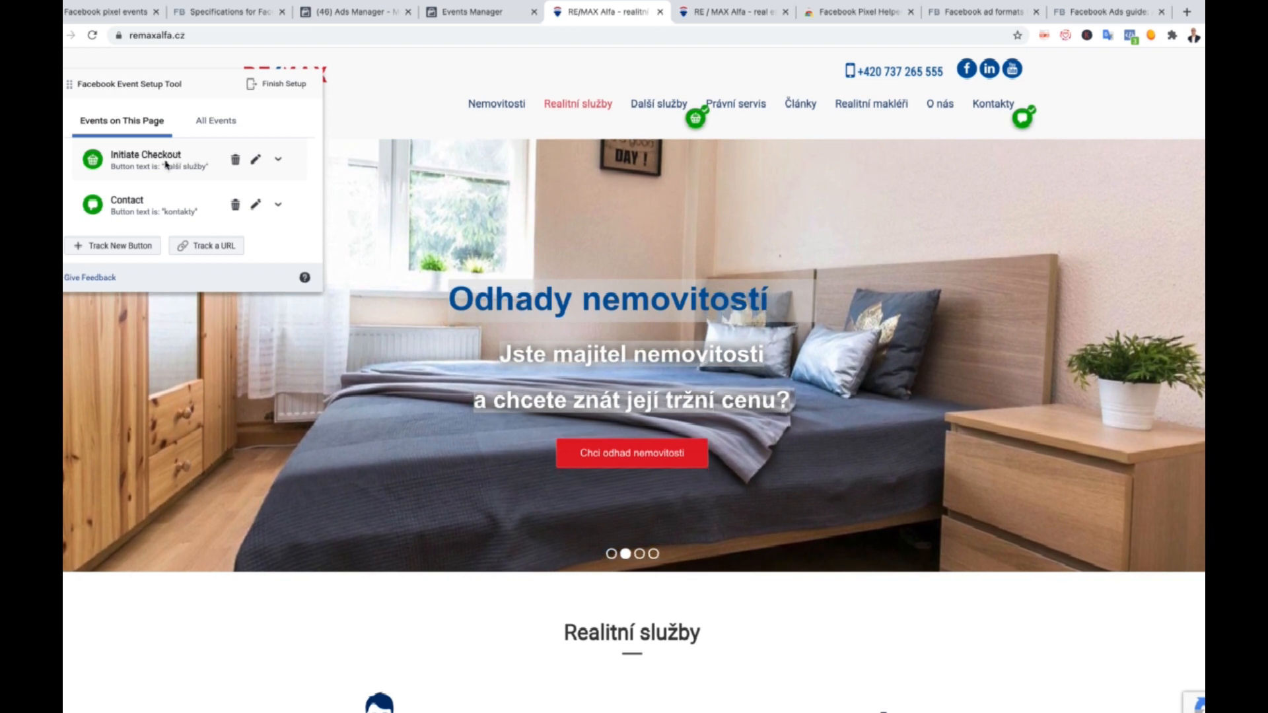
# Step: Delete the Initiate Checkout event on the "Další služby" button and open the Praha 1 – Nové Město page under Kontakty
pyautogui.click(236, 162)
pyautogui.click(197, 160)
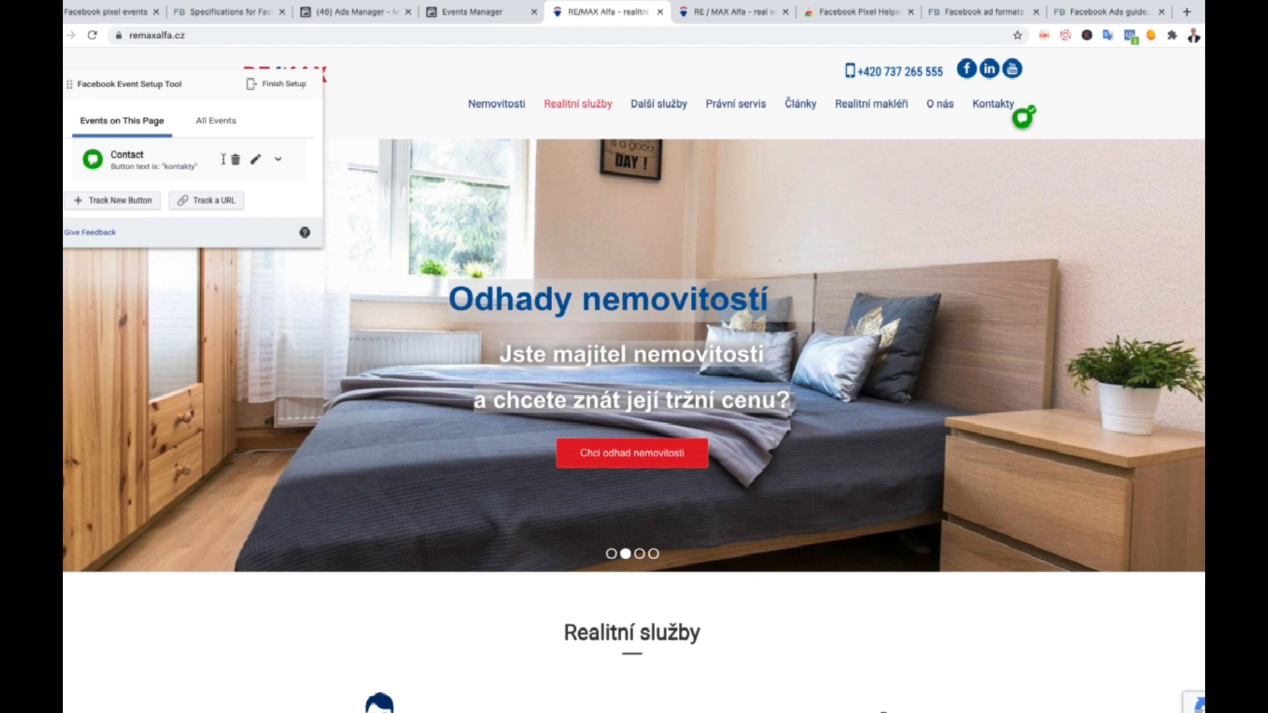
pyautogui.moveTo(1005, 106)
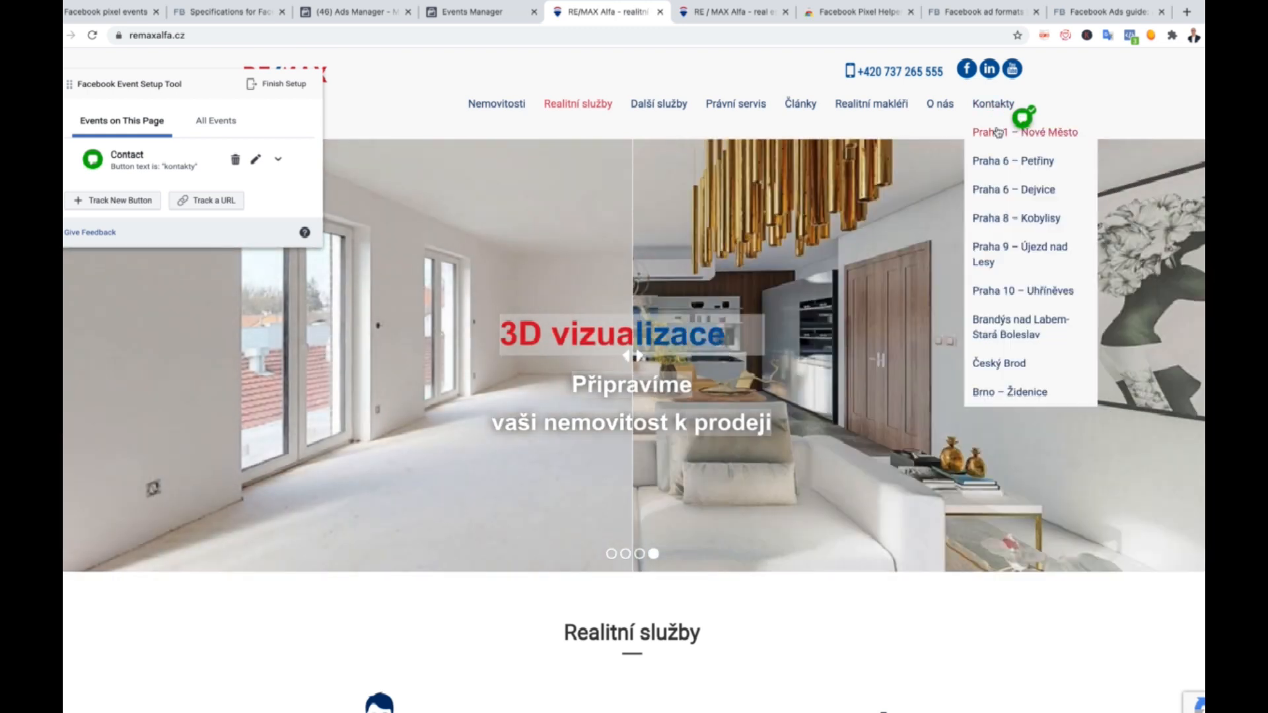
pyautogui.click(998, 135)
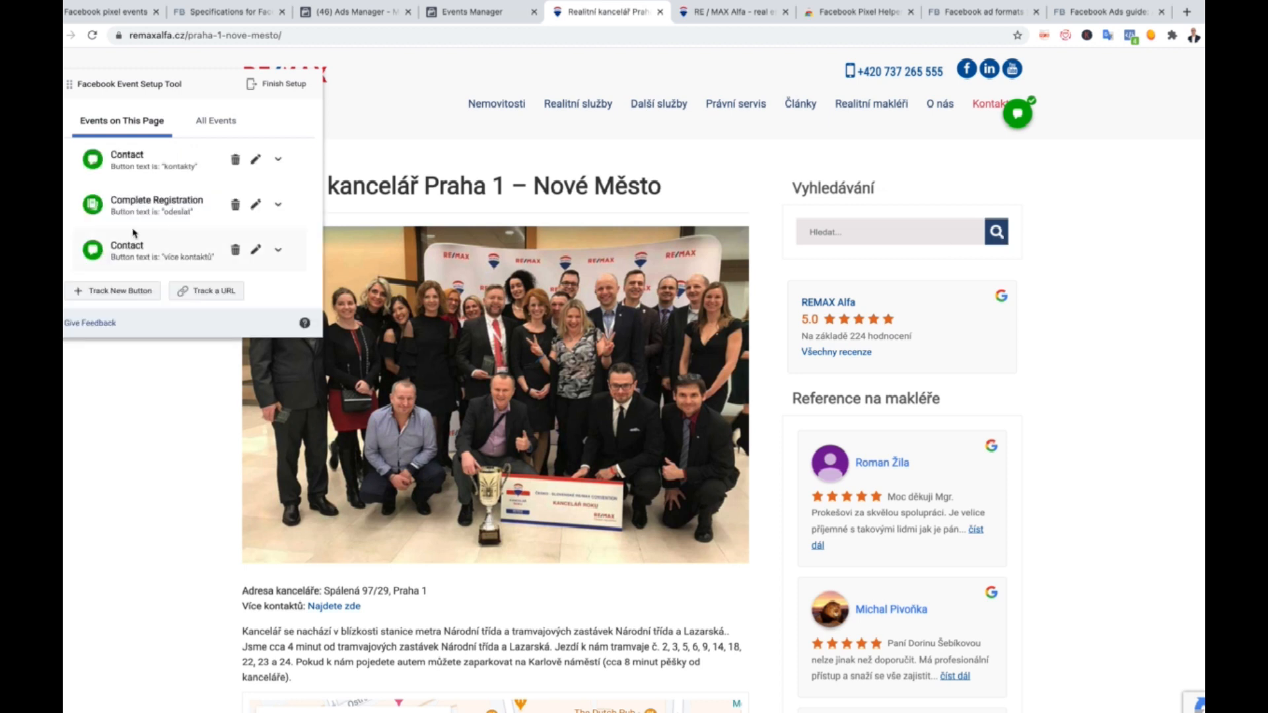
# Step: Track the office links block under "Kontakty na naše další kanceláře" as a new button with the Find Location event
pyautogui.click(141, 286)
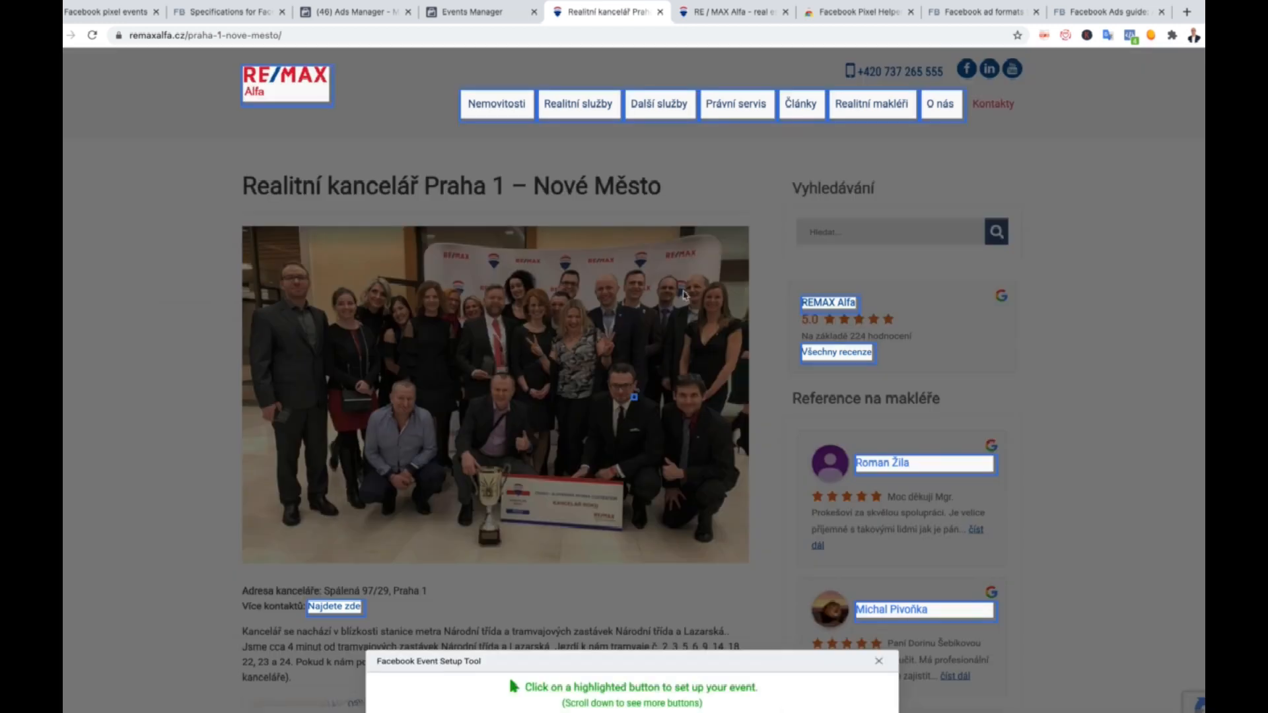
pyautogui.scroll(-5, 1001, 237)
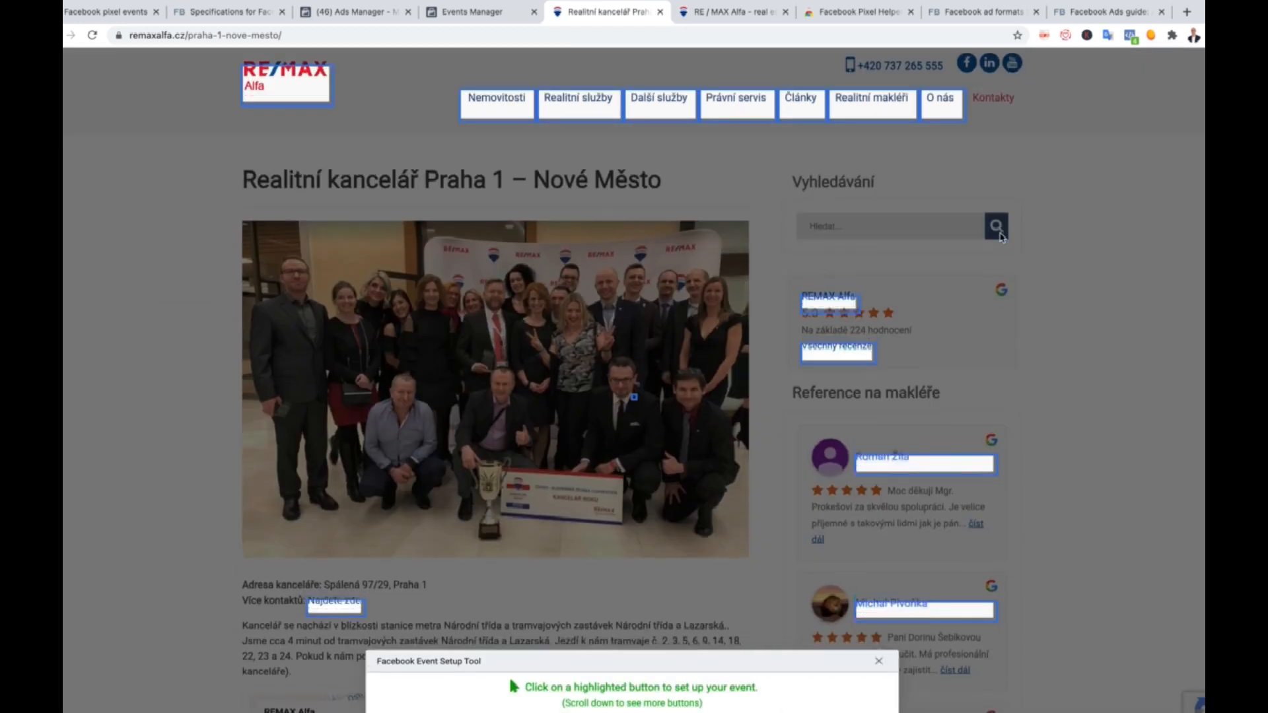
pyautogui.scroll(-5, 1000, 238)
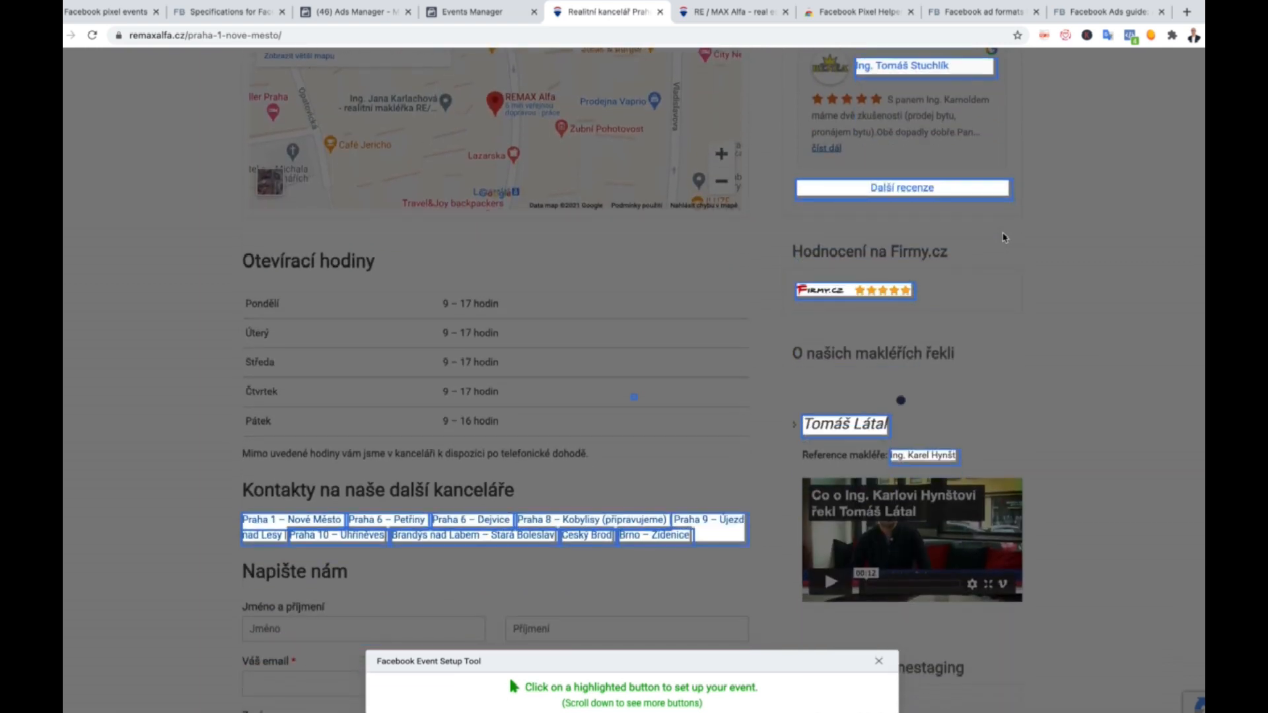
pyautogui.scroll(-3, 1003, 238)
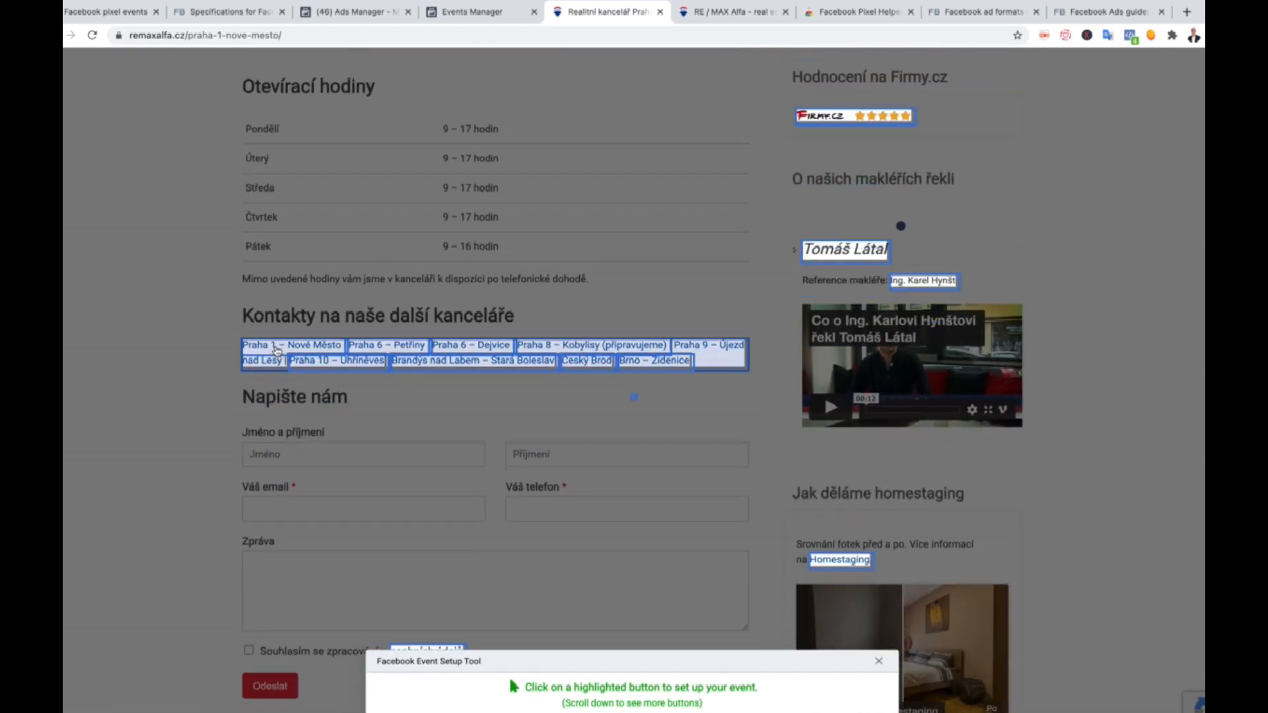
pyautogui.click(276, 350)
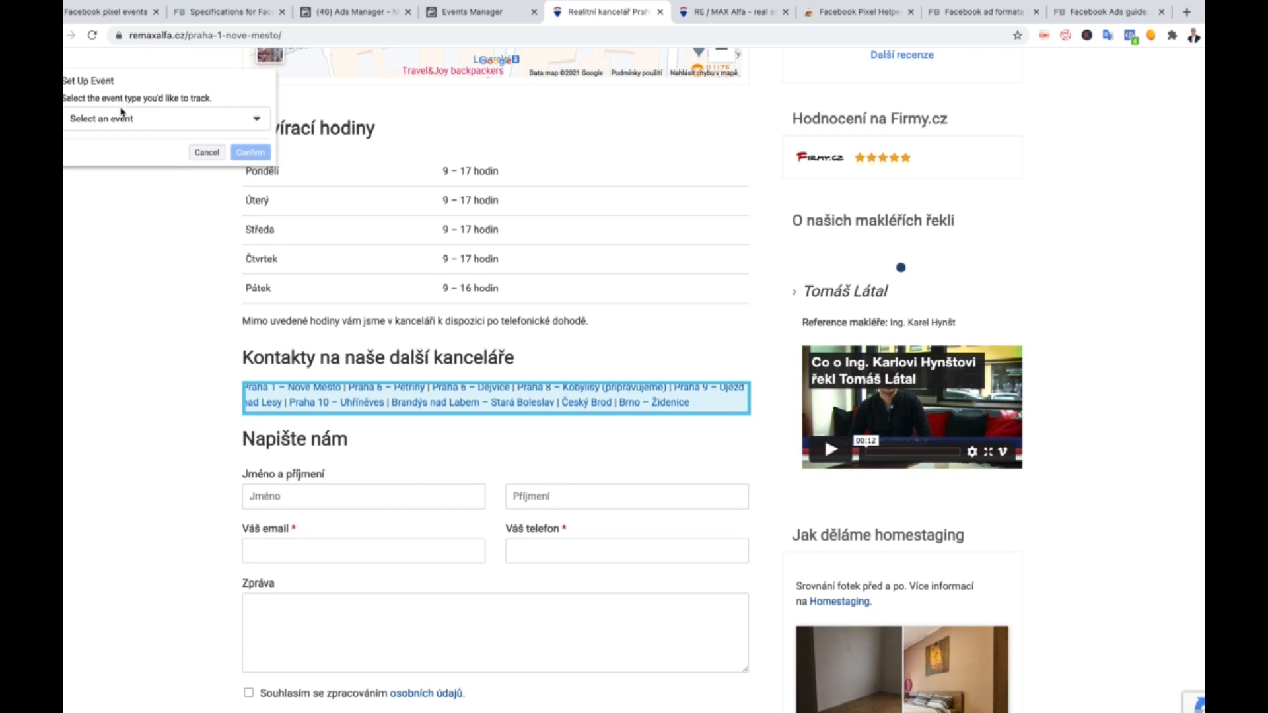
pyautogui.click(130, 120)
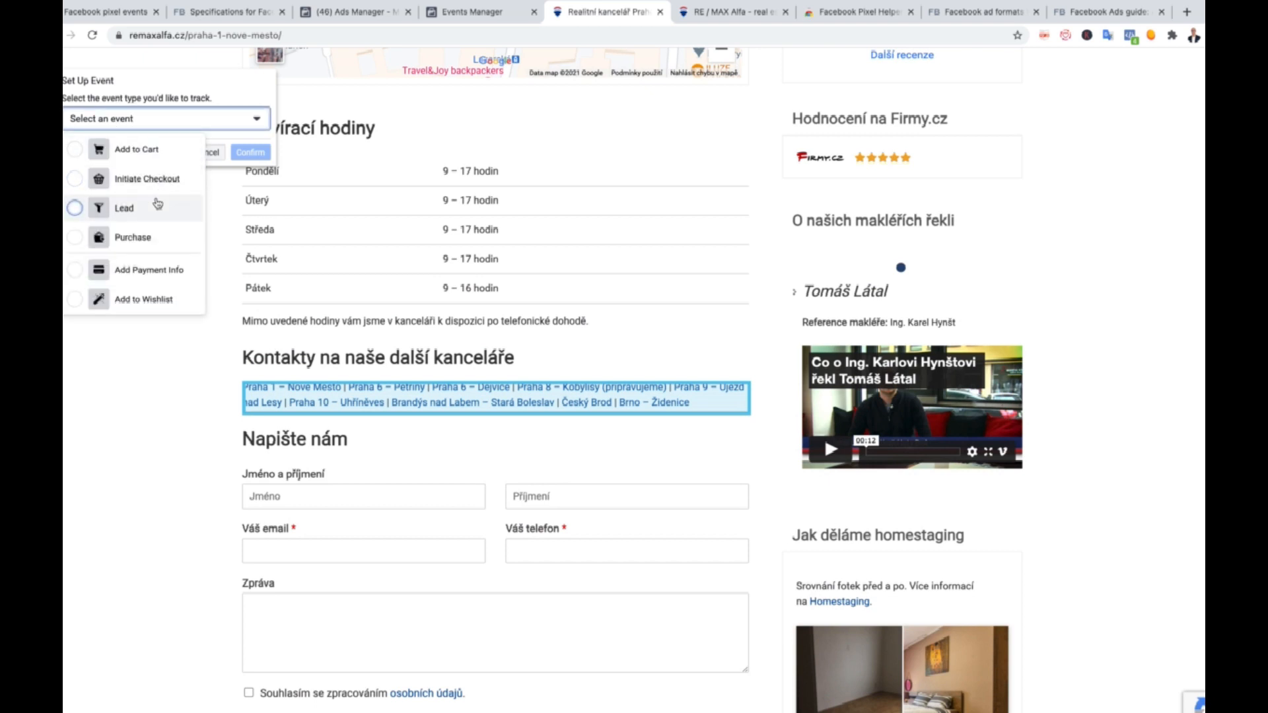
pyautogui.scroll(1, 158, 204)
pyautogui.scroll(-2, 158, 205)
pyautogui.scroll(-3, 157, 205)
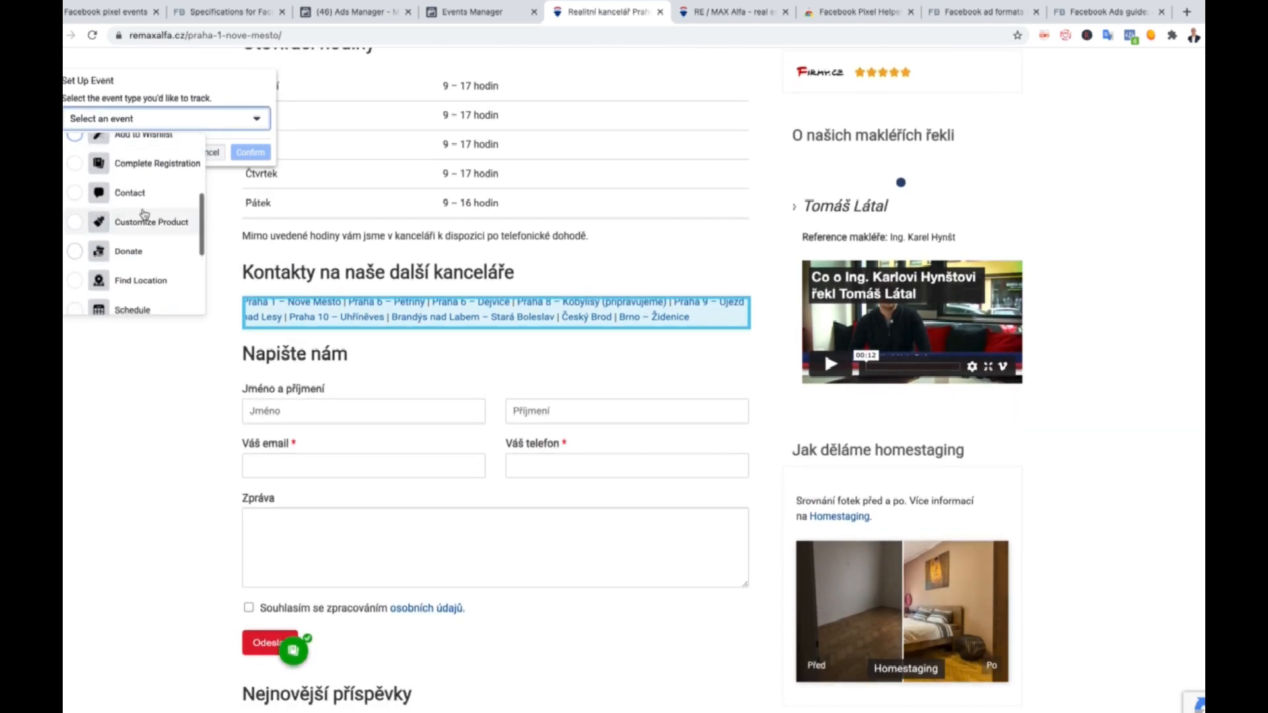
pyautogui.scroll(-1, 158, 290)
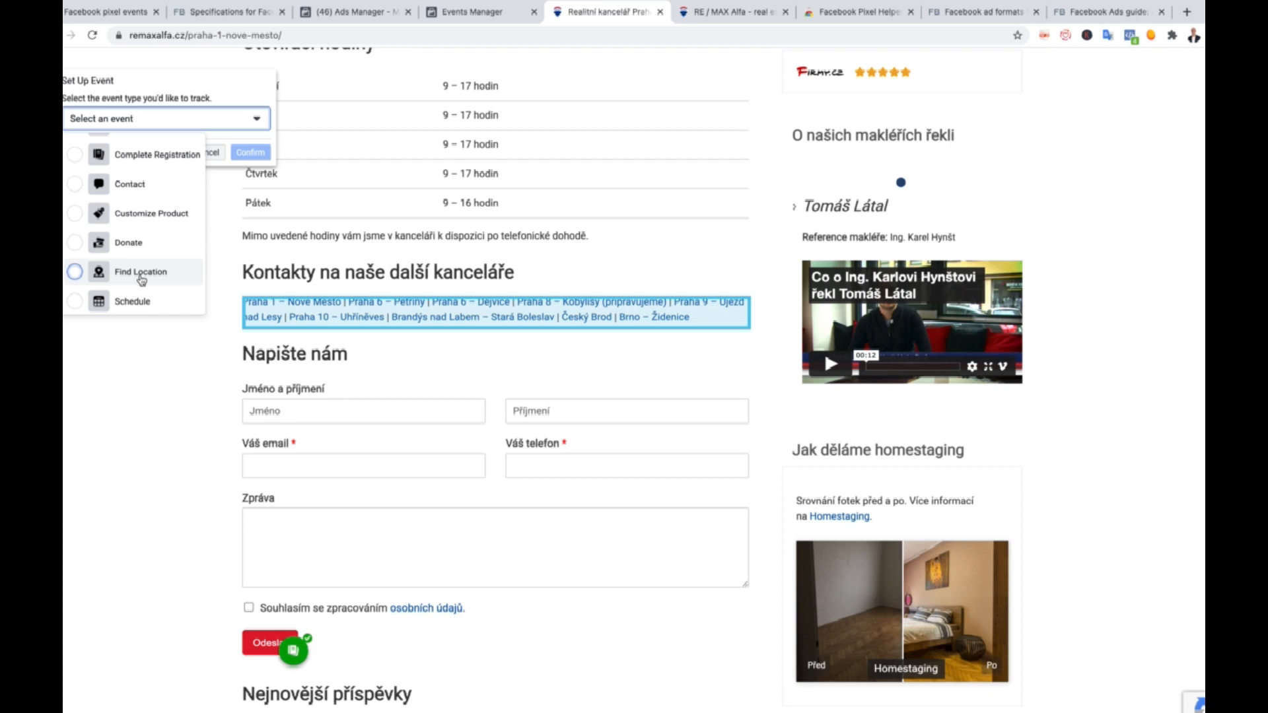
pyautogui.click(142, 280)
pyautogui.click(249, 152)
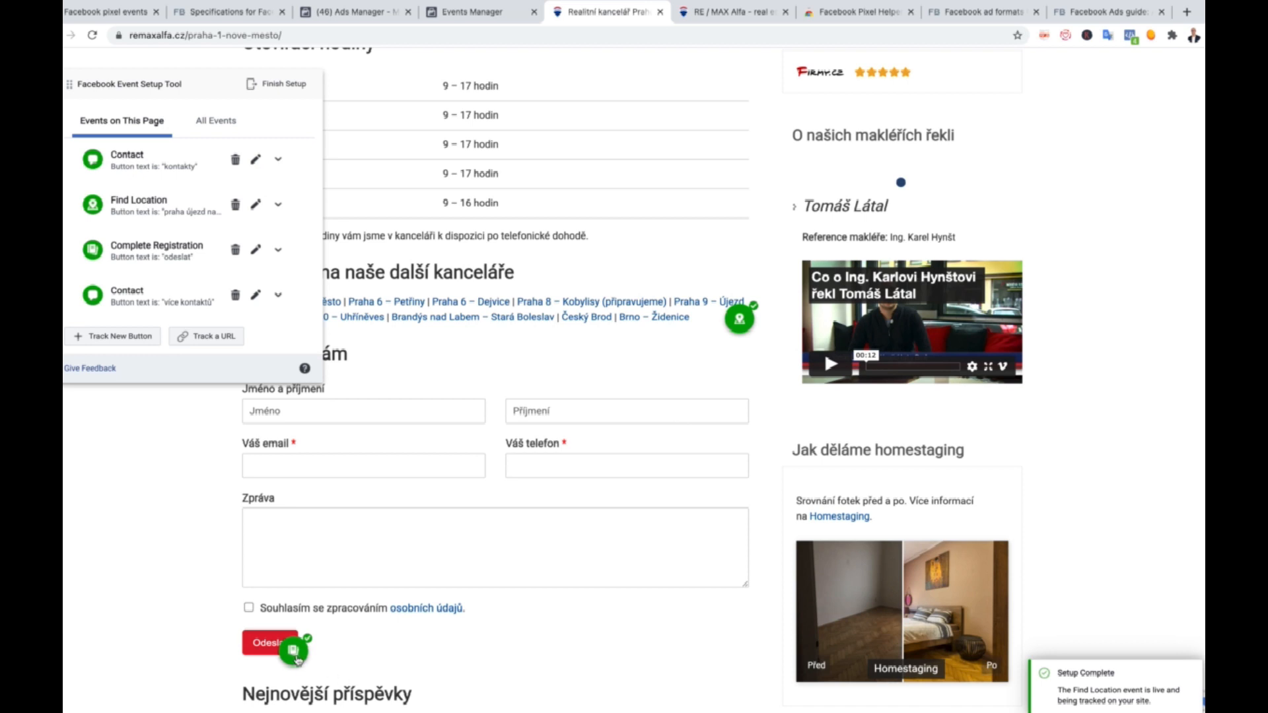
# Step: Inspect which event is assigned to the contact form's Odeslat button and leave its settings without editing
pyautogui.click(295, 655)
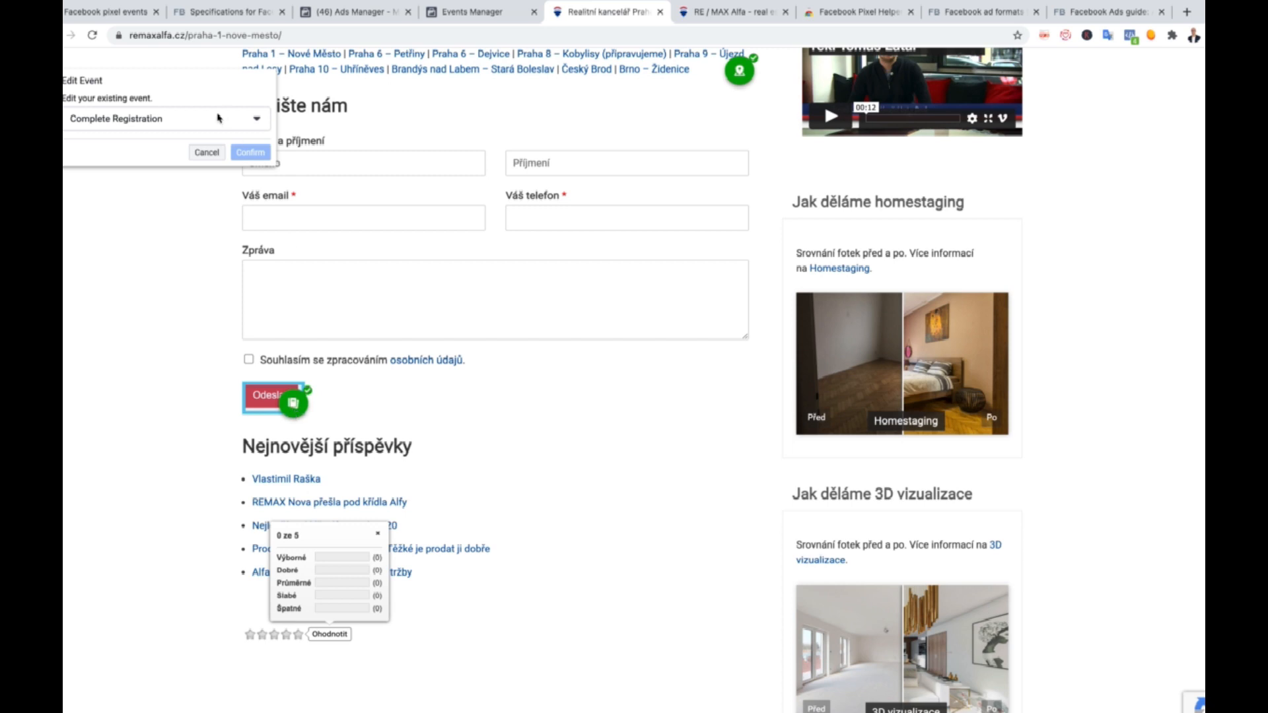
pyautogui.scroll(3, 220, 123)
pyautogui.scroll(-2, 221, 126)
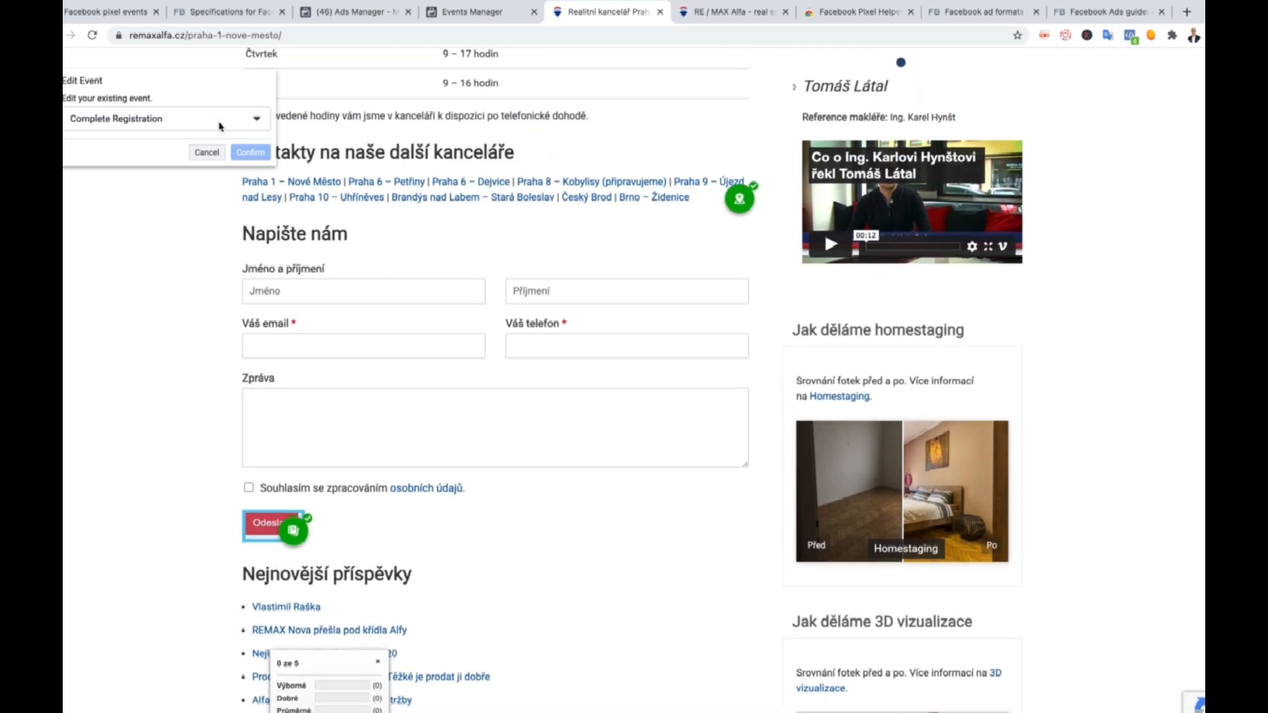
pyautogui.click(209, 154)
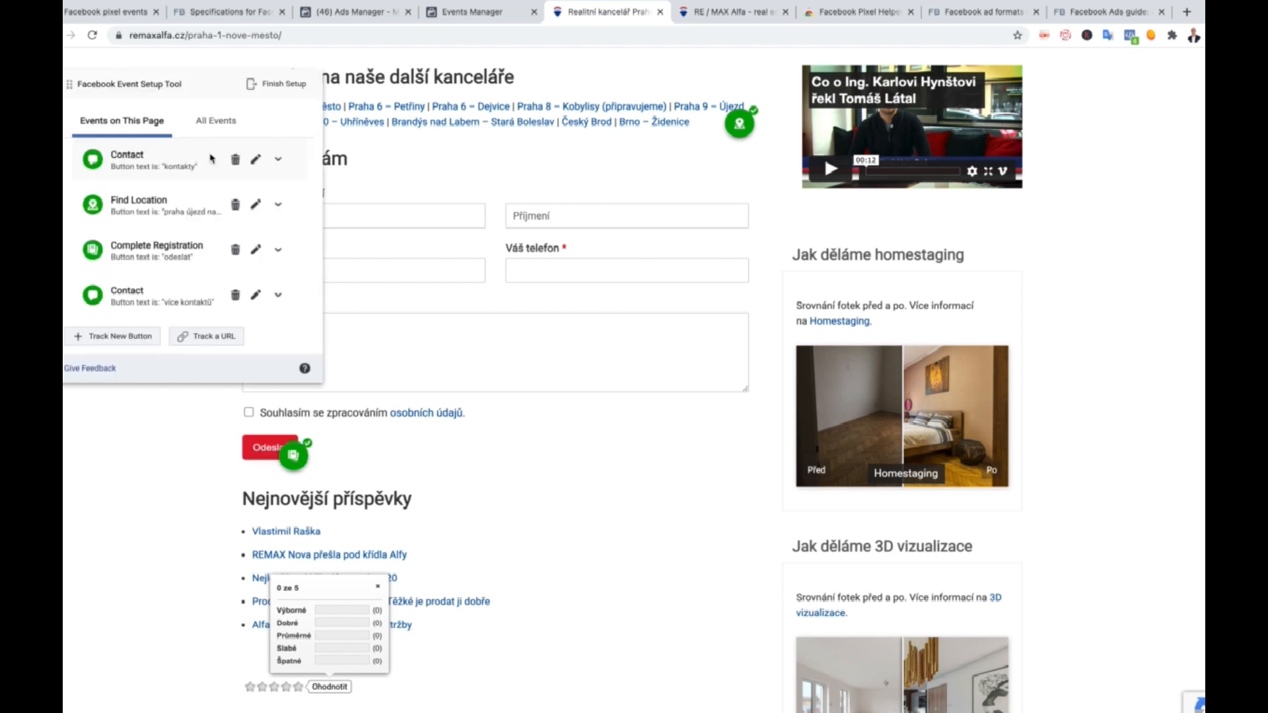
# Step: Track the first article image under Nejnovější články as a new button with the View Content event, without a value
pyautogui.click(125, 336)
pyautogui.scroll(-3, 127, 350)
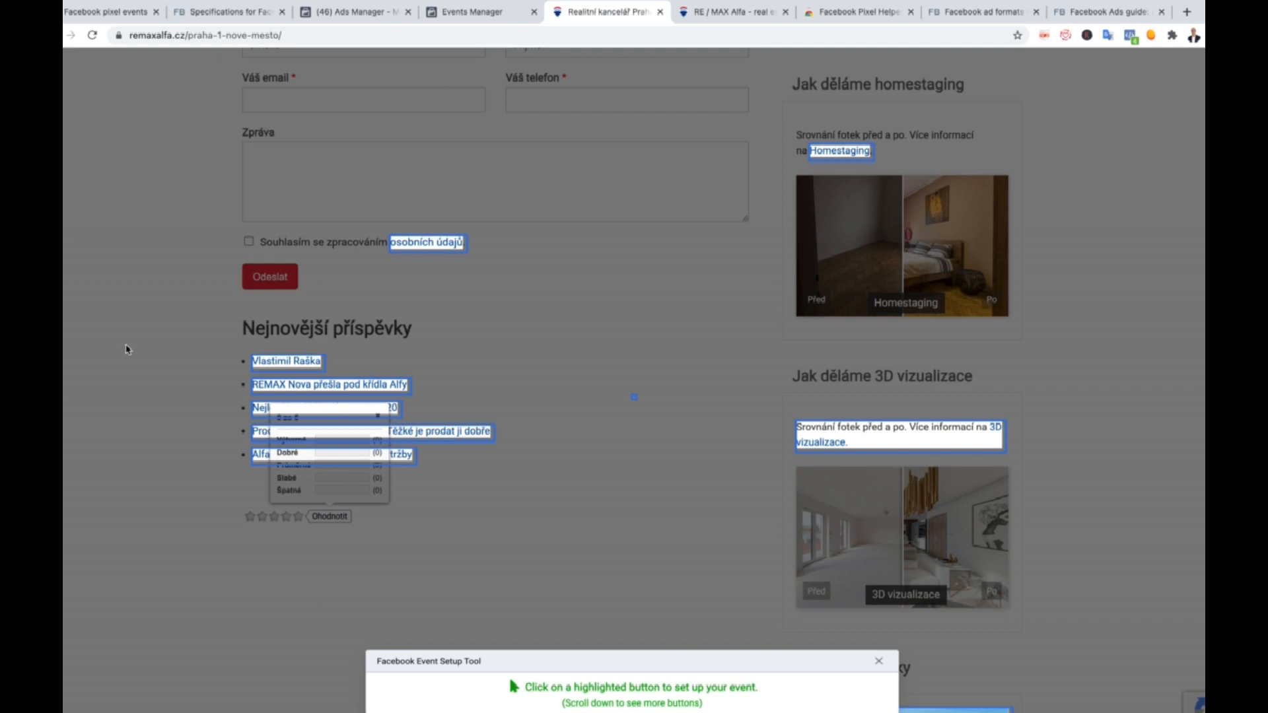
pyautogui.scroll(-10, 127, 349)
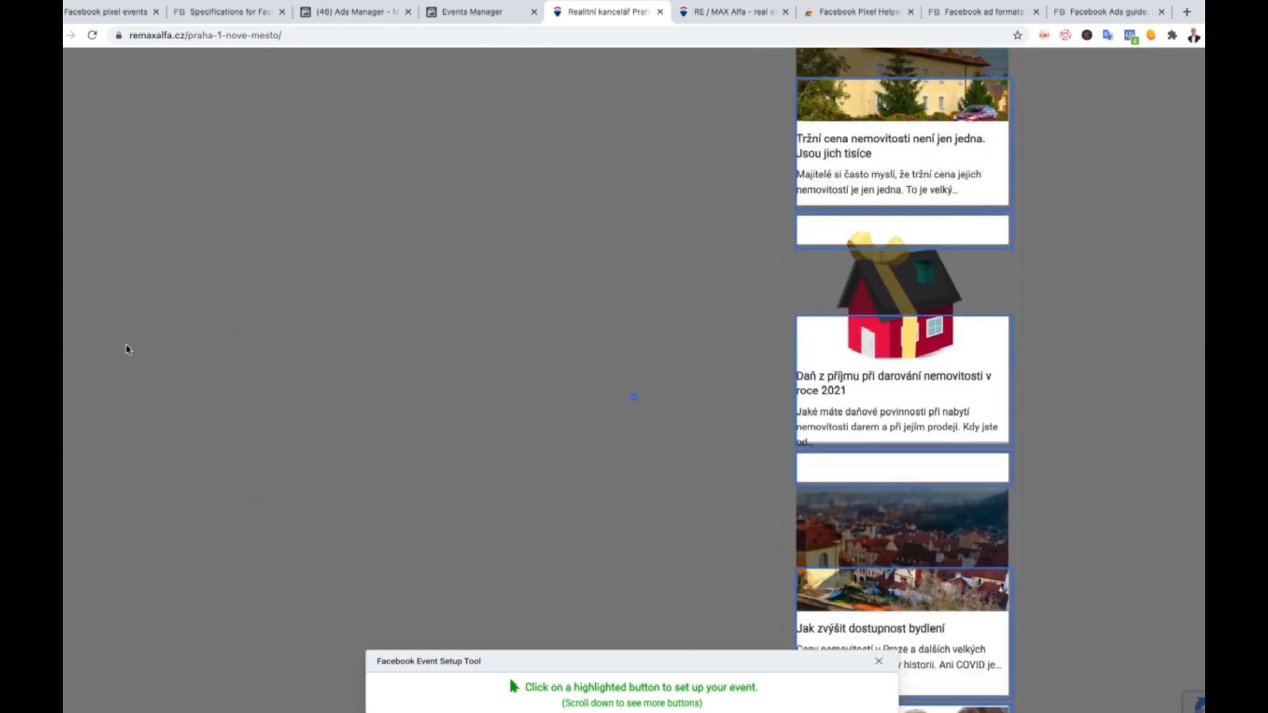
pyautogui.scroll(6, 128, 350)
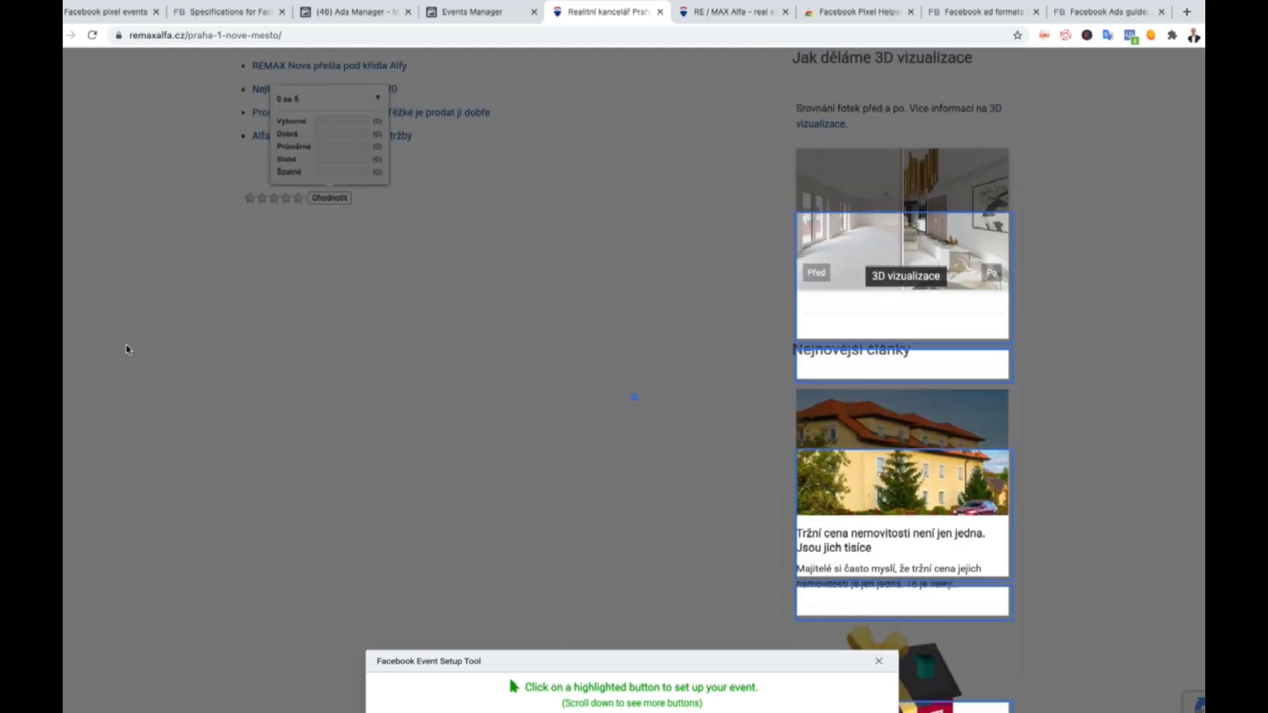
pyautogui.scroll(1, 127, 349)
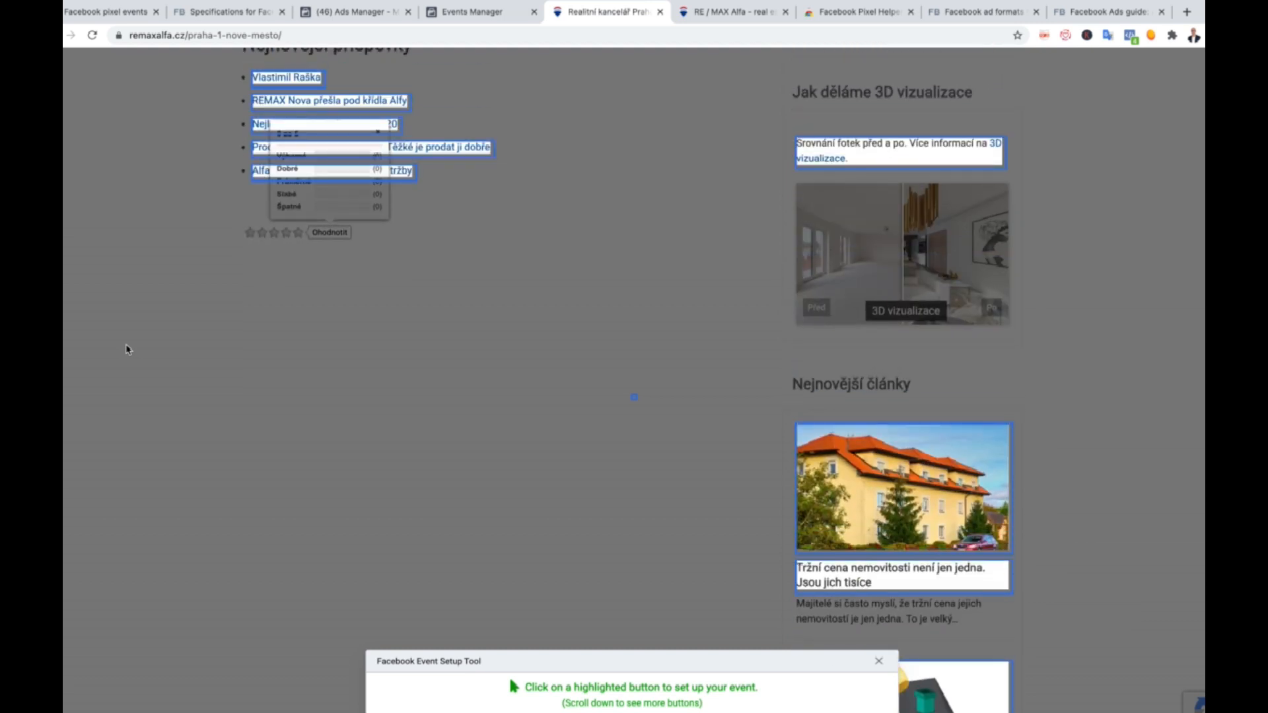
pyautogui.click(840, 460)
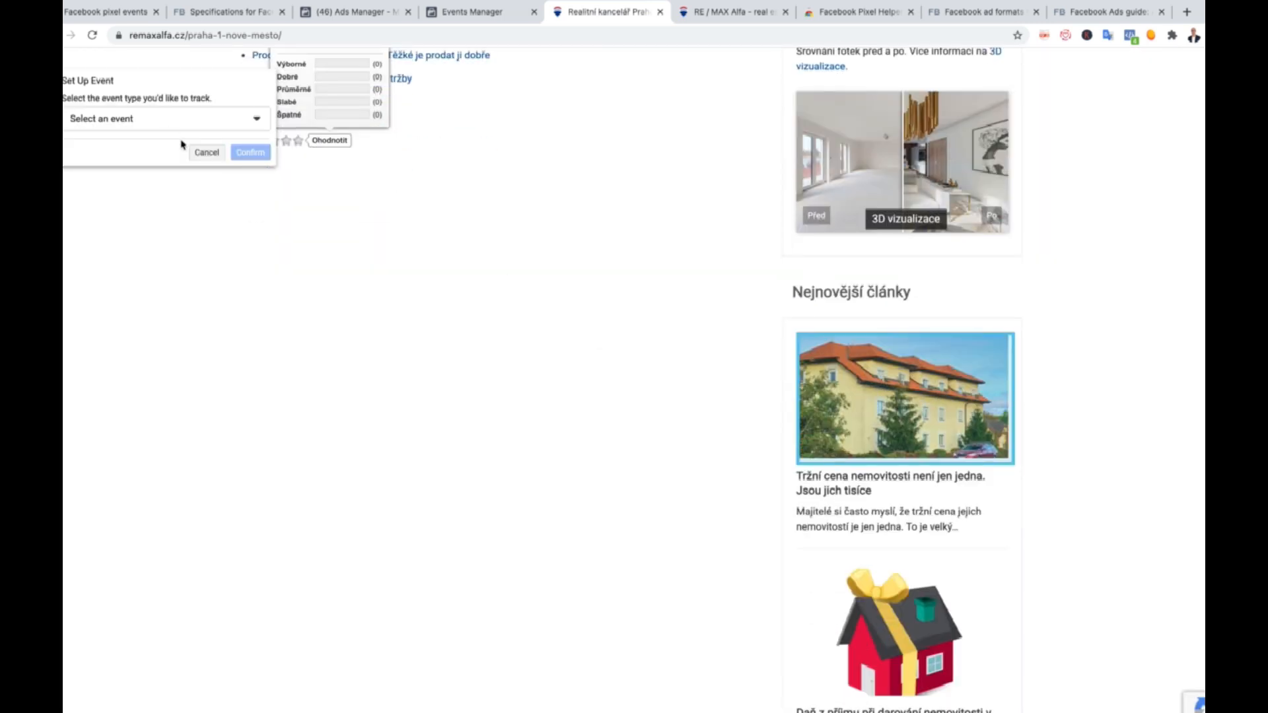
pyautogui.click(172, 122)
pyautogui.scroll(-5, 188, 192)
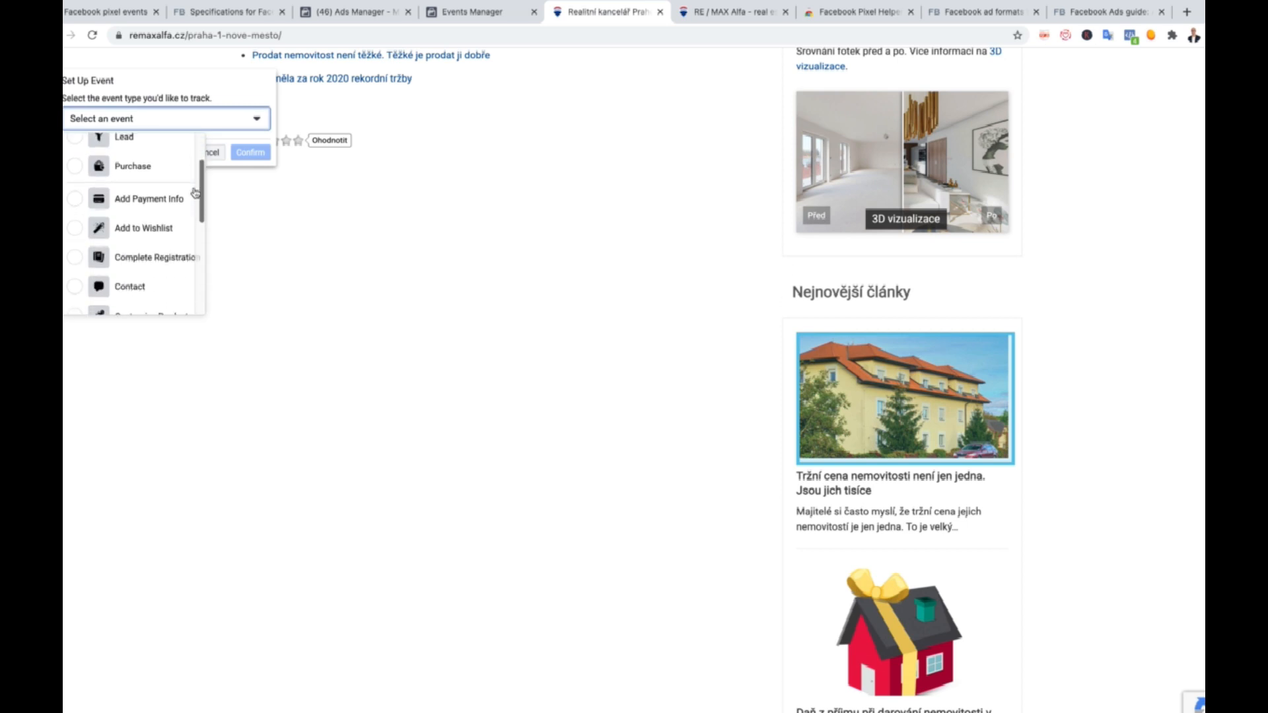
pyautogui.scroll(-4, 183, 192)
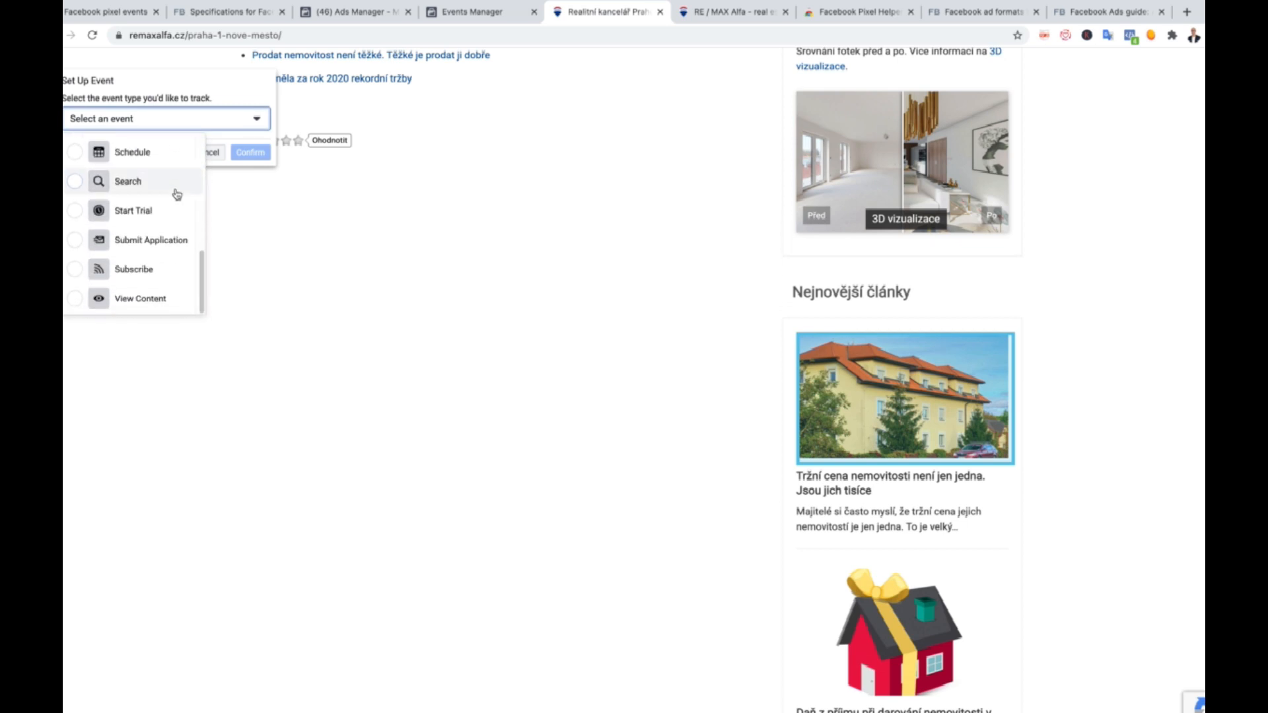
pyautogui.click(143, 305)
pyautogui.click(153, 246)
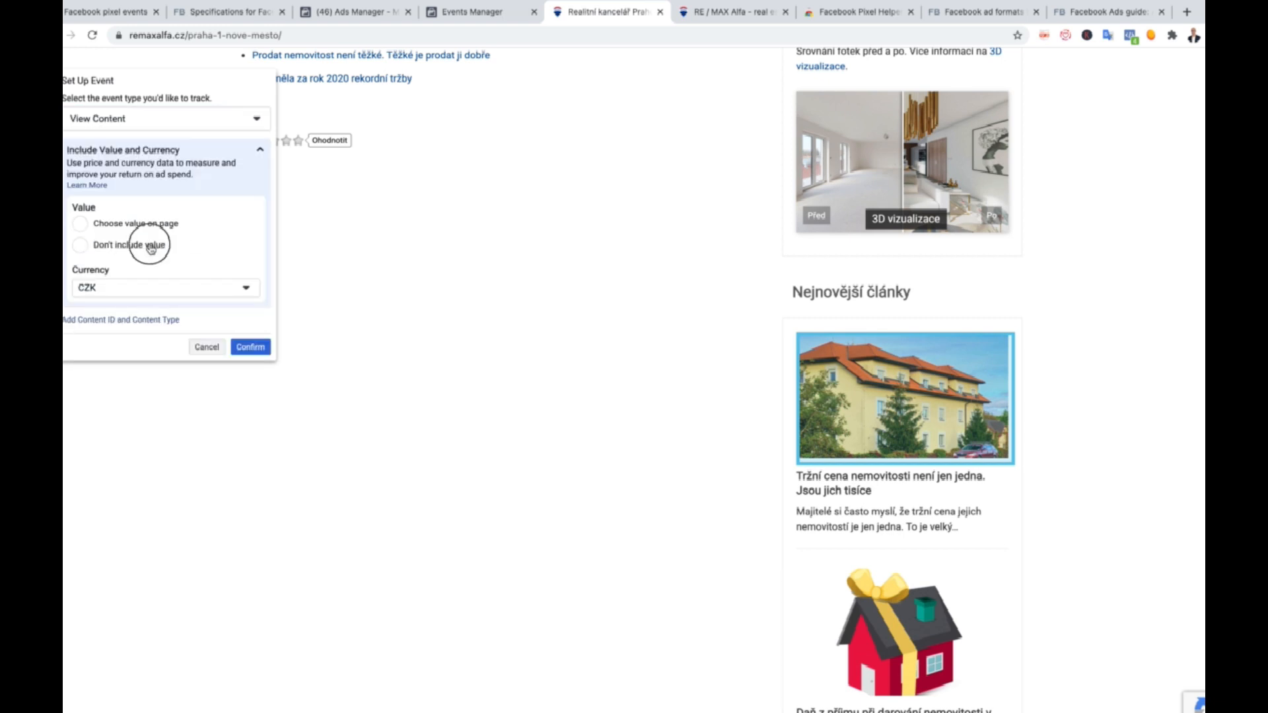
pyautogui.click(256, 348)
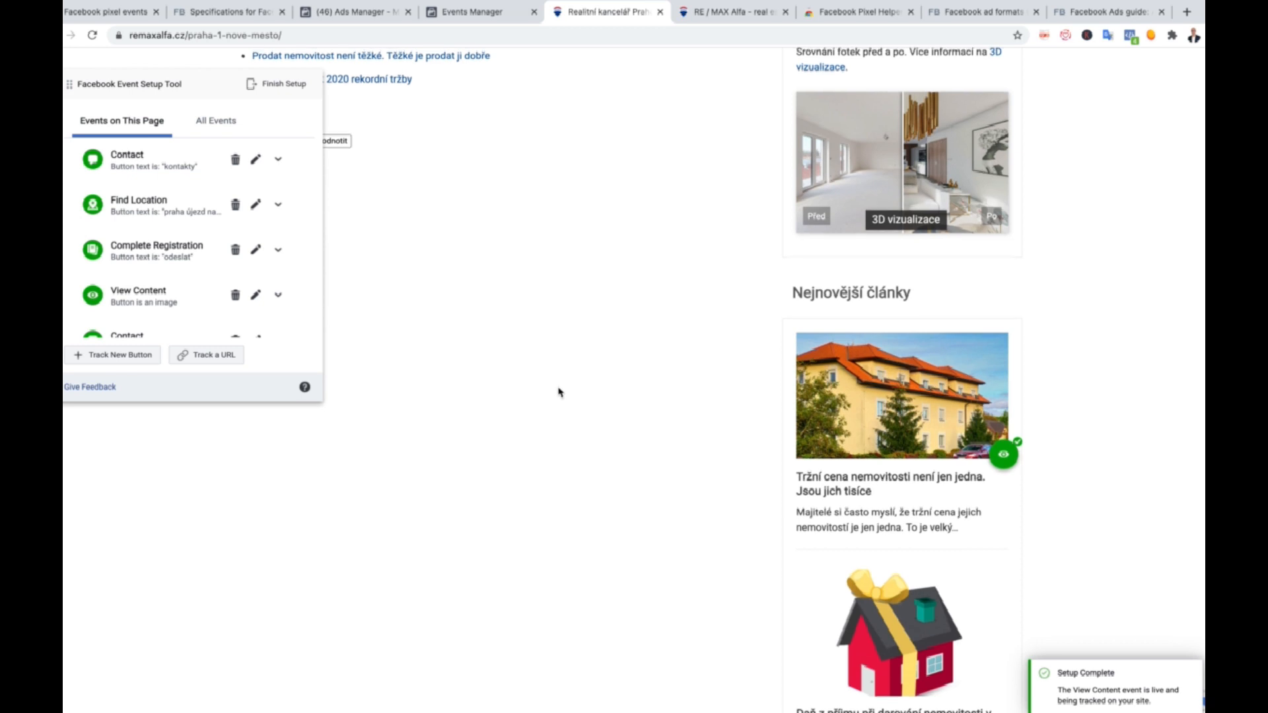
# Step: Translate the Praha 1 office page to English and delete the Complete Registration event from the contact form's submit button
pyautogui.scroll(8, 556, 389)
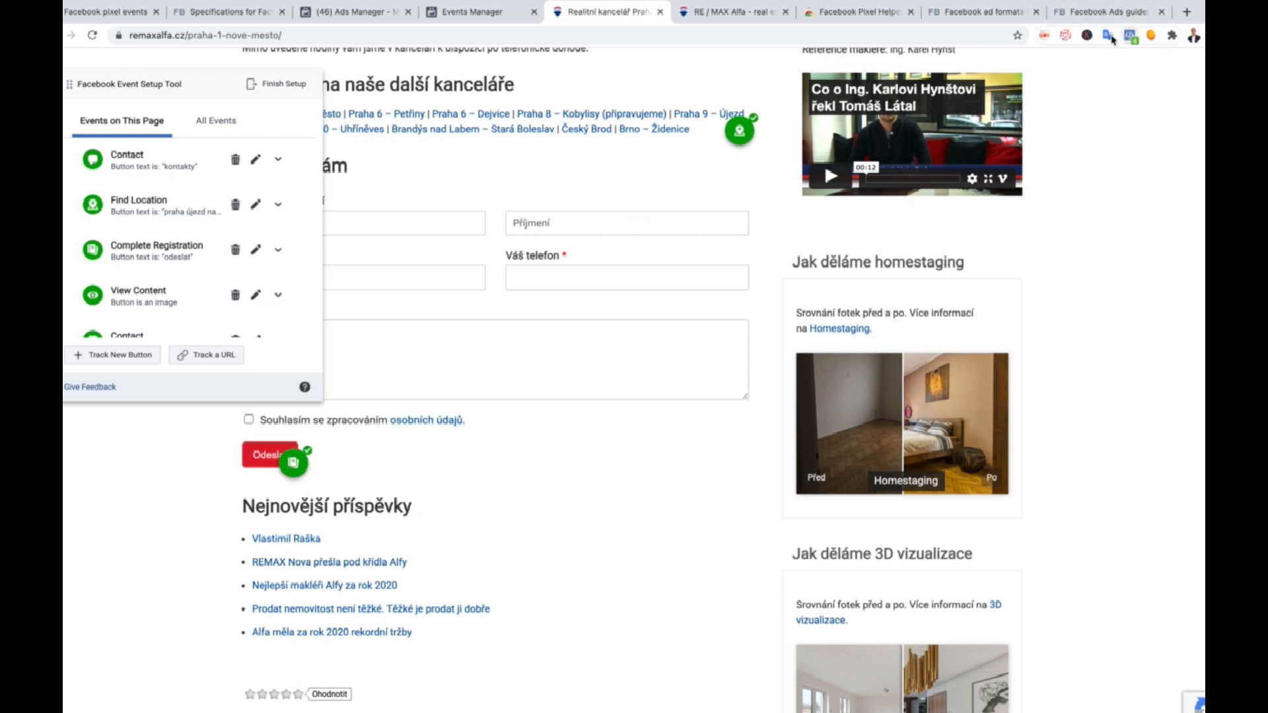
pyautogui.click(1108, 37)
pyautogui.click(923, 97)
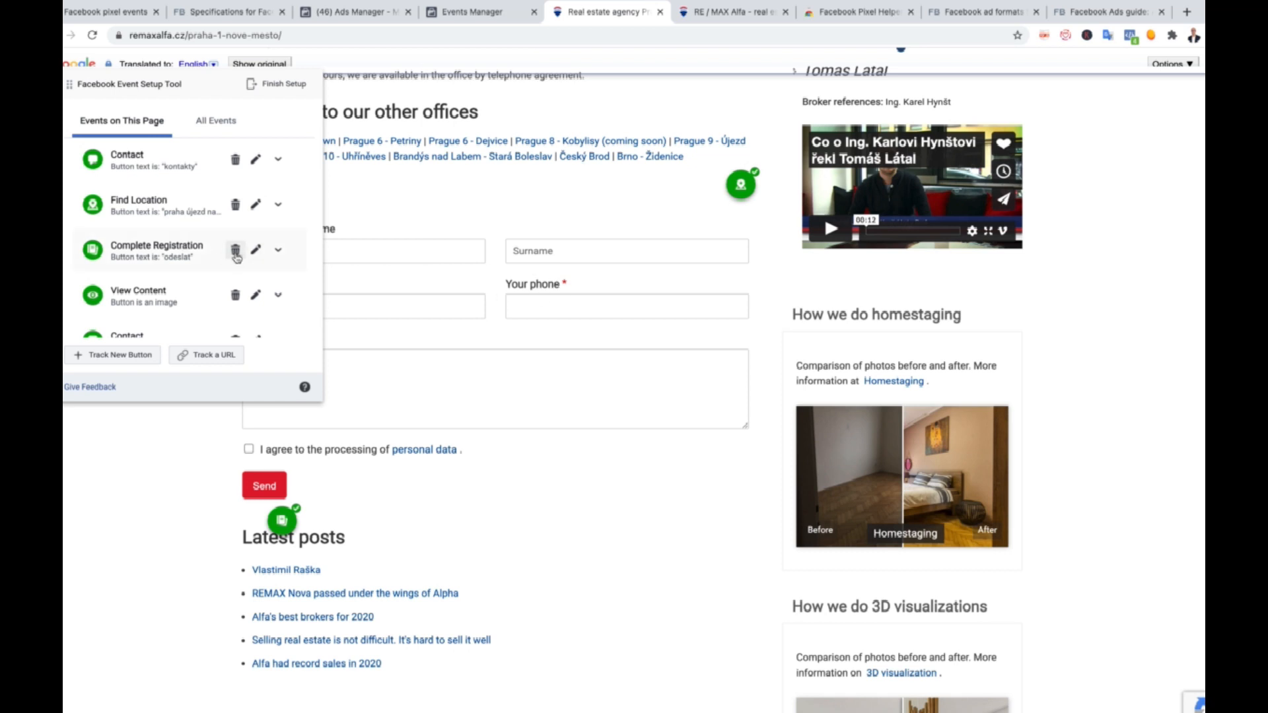
pyautogui.click(235, 249)
pyautogui.click(199, 248)
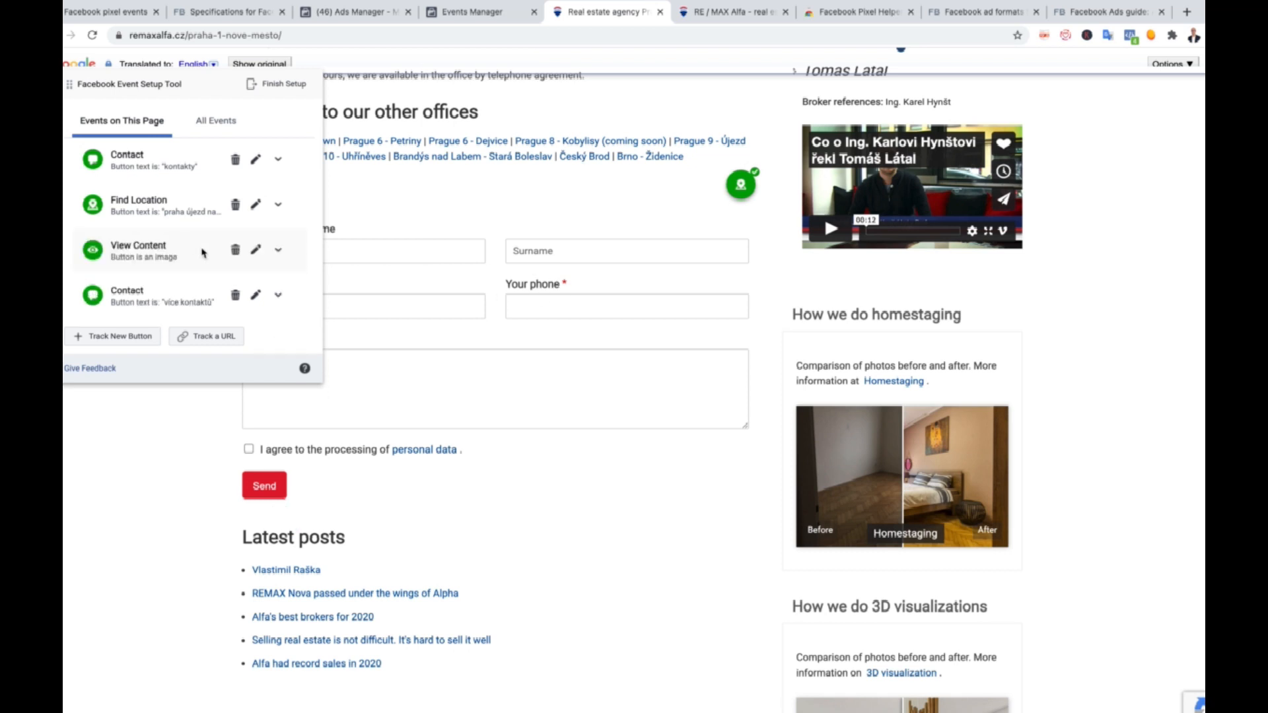
# Step: Try to track the contact form's Send button as a new button with the Lead event, without a value
pyautogui.click(133, 338)
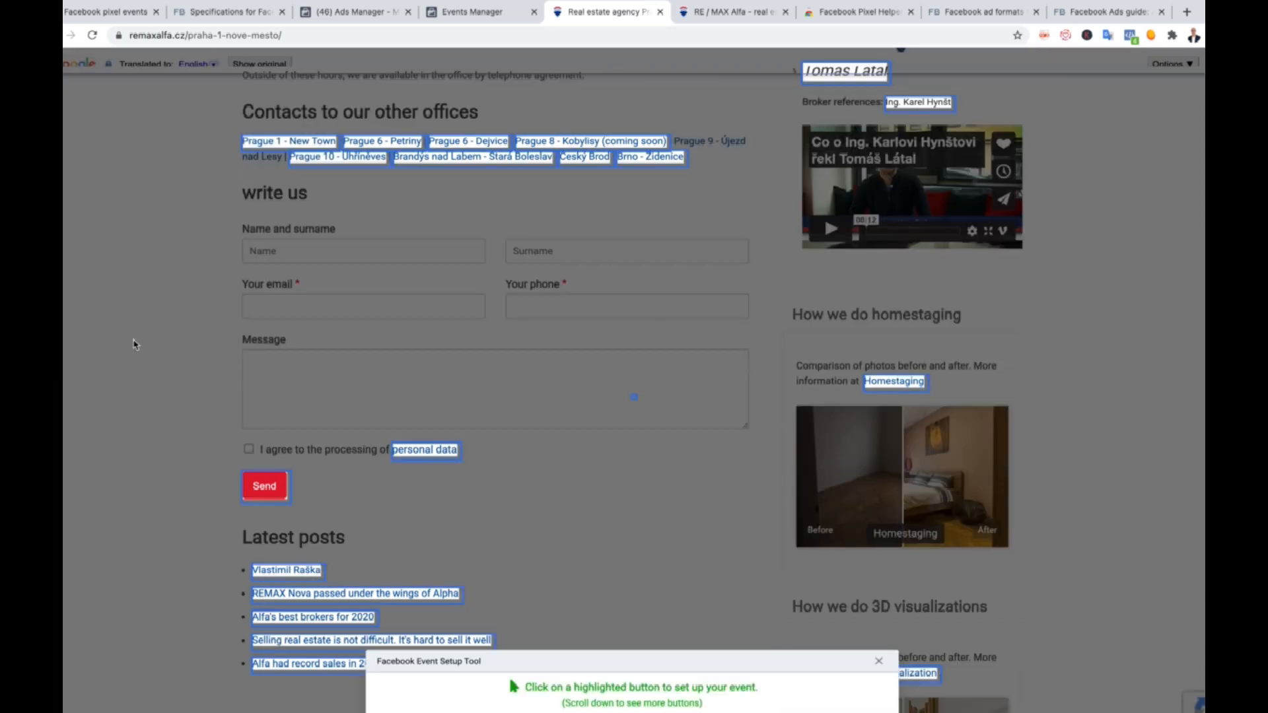
pyautogui.click(264, 485)
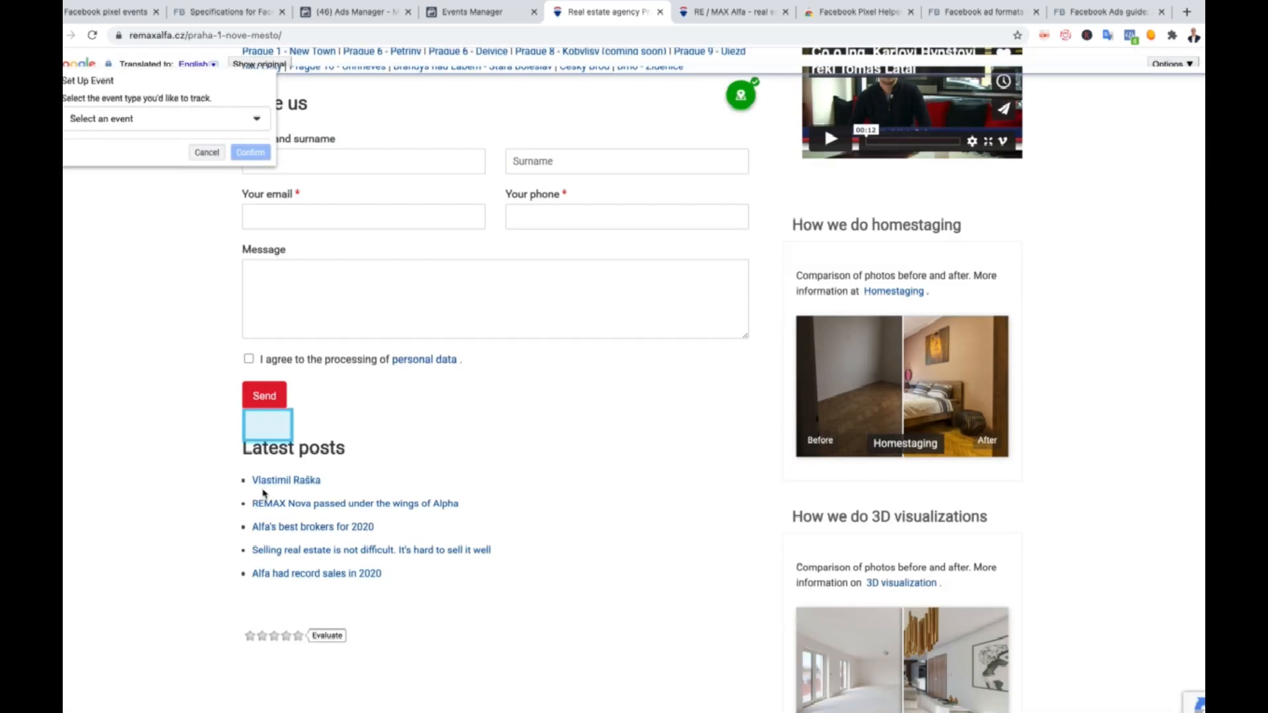
pyautogui.click(113, 119)
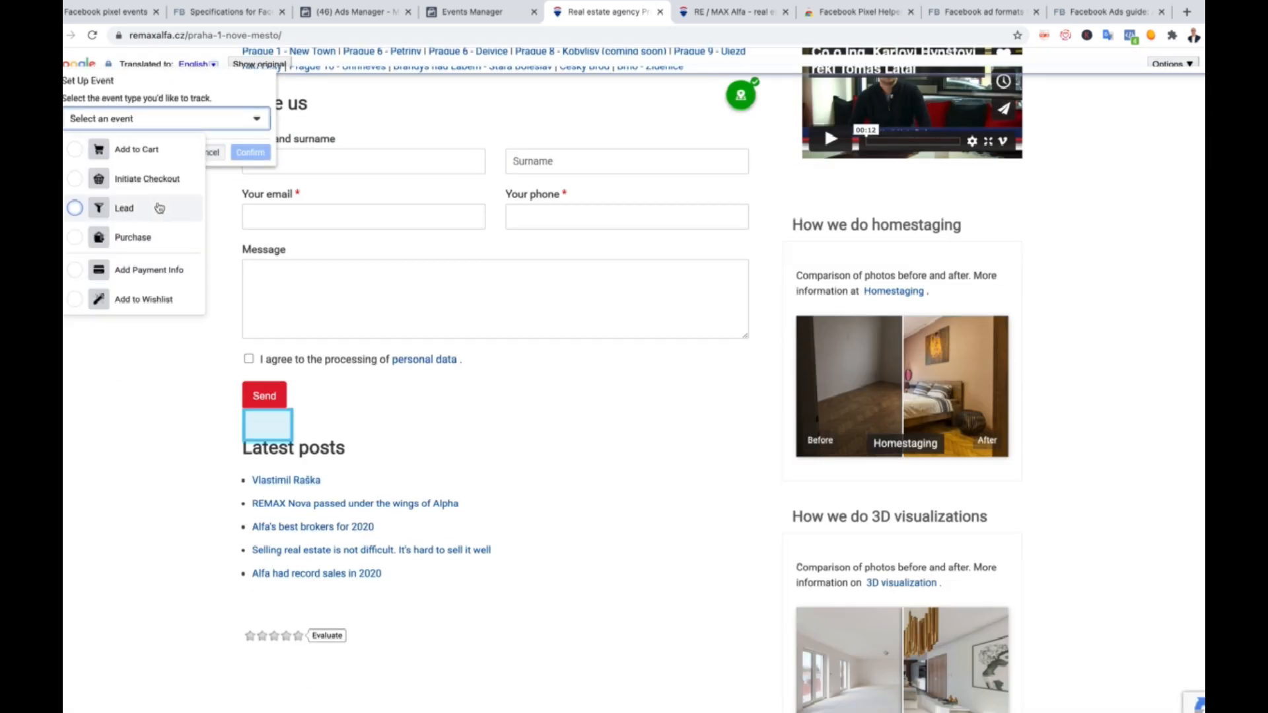
pyautogui.scroll(-4, 163, 207)
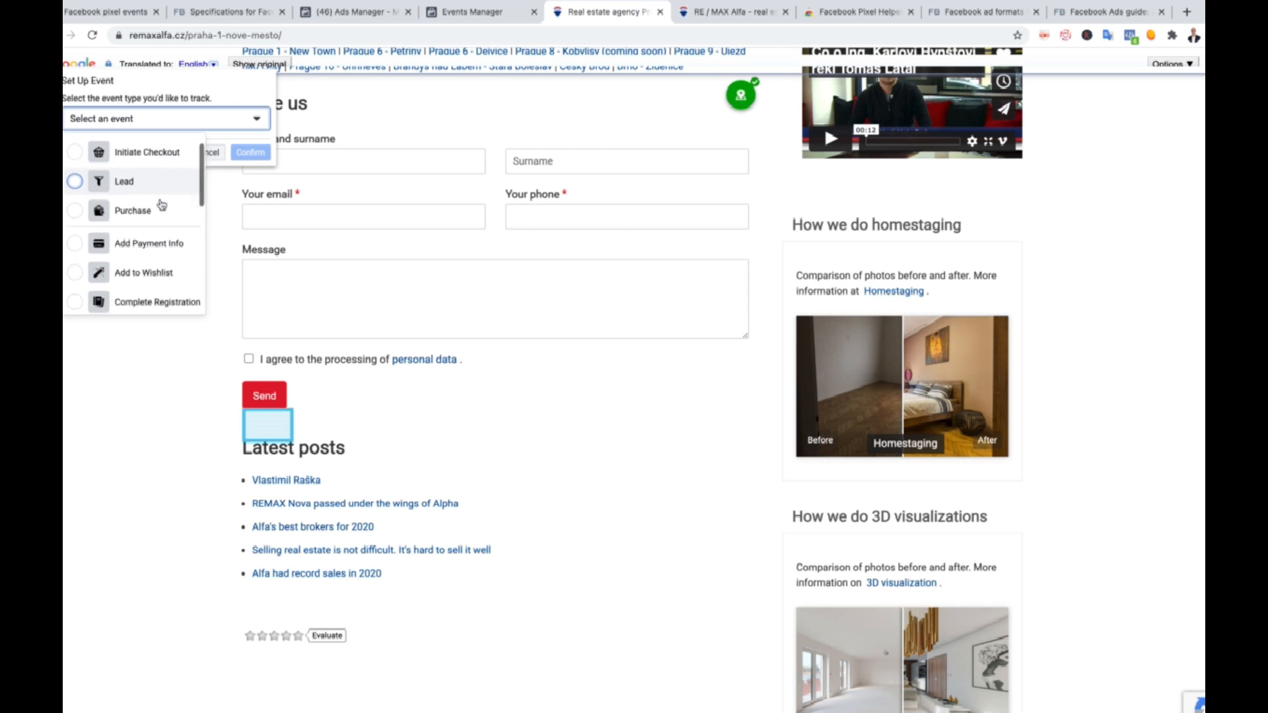
pyautogui.scroll(4, 163, 215)
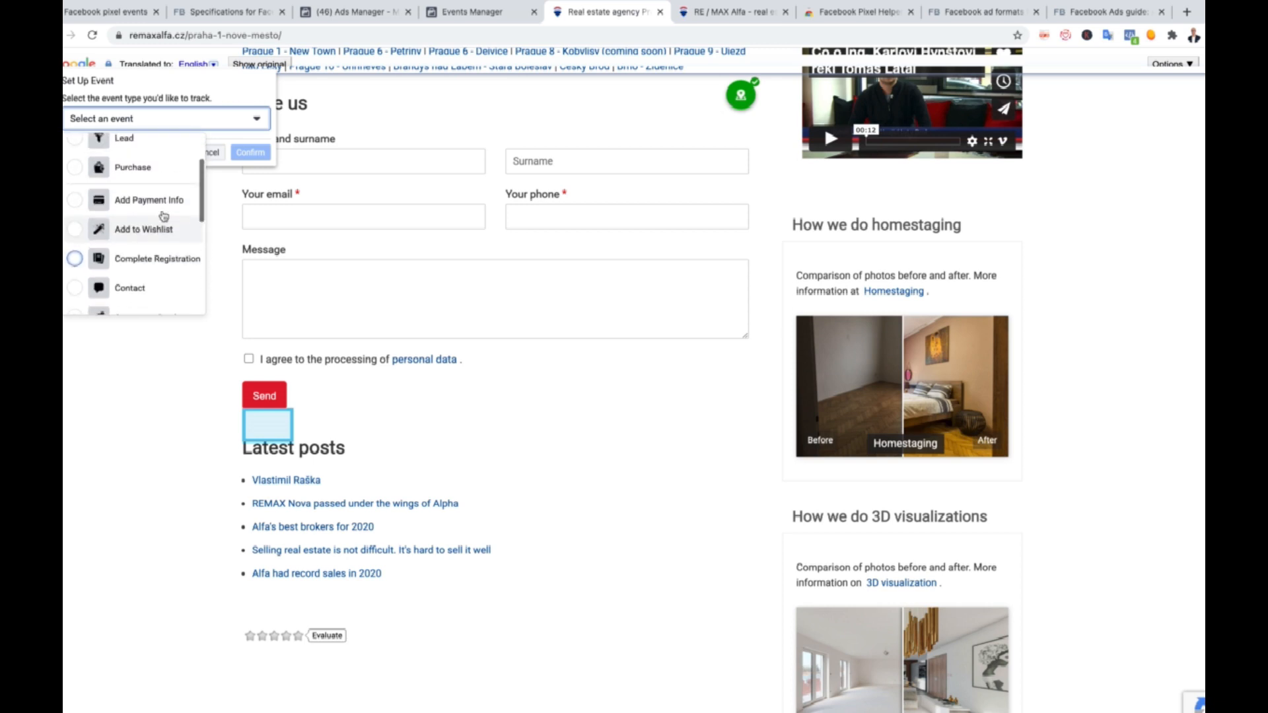
pyautogui.click(155, 210)
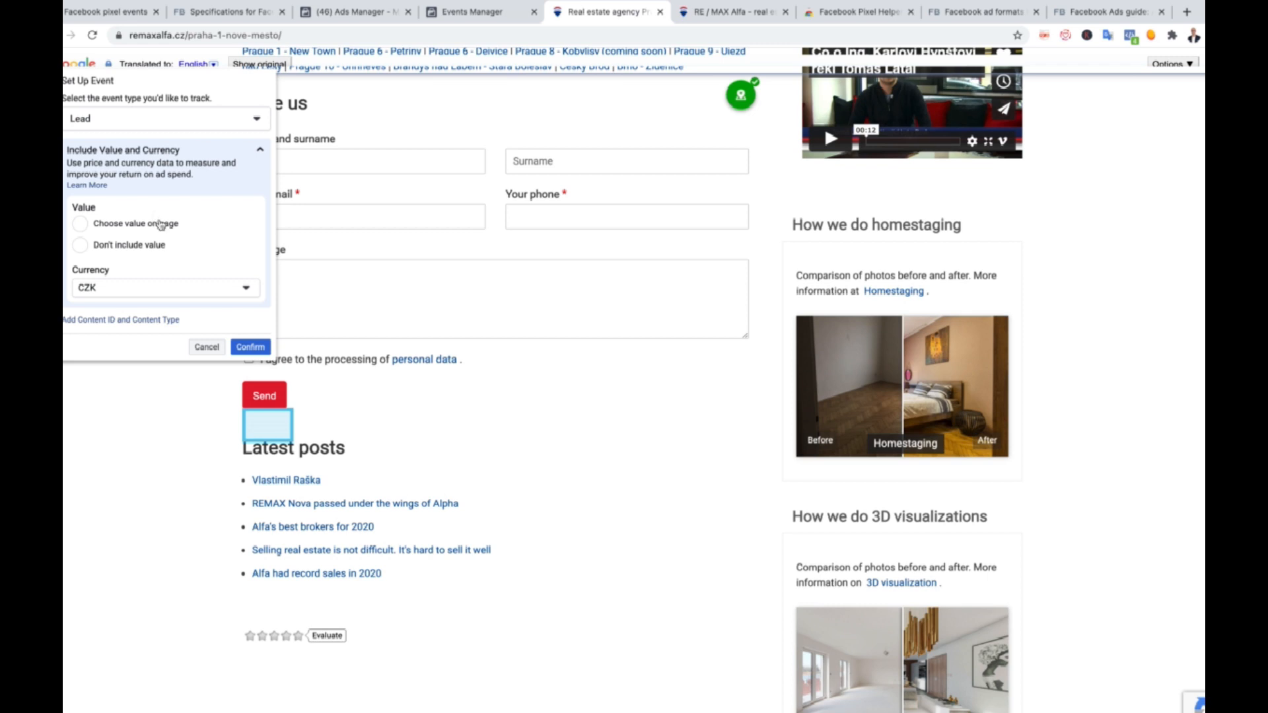
pyautogui.click(147, 228)
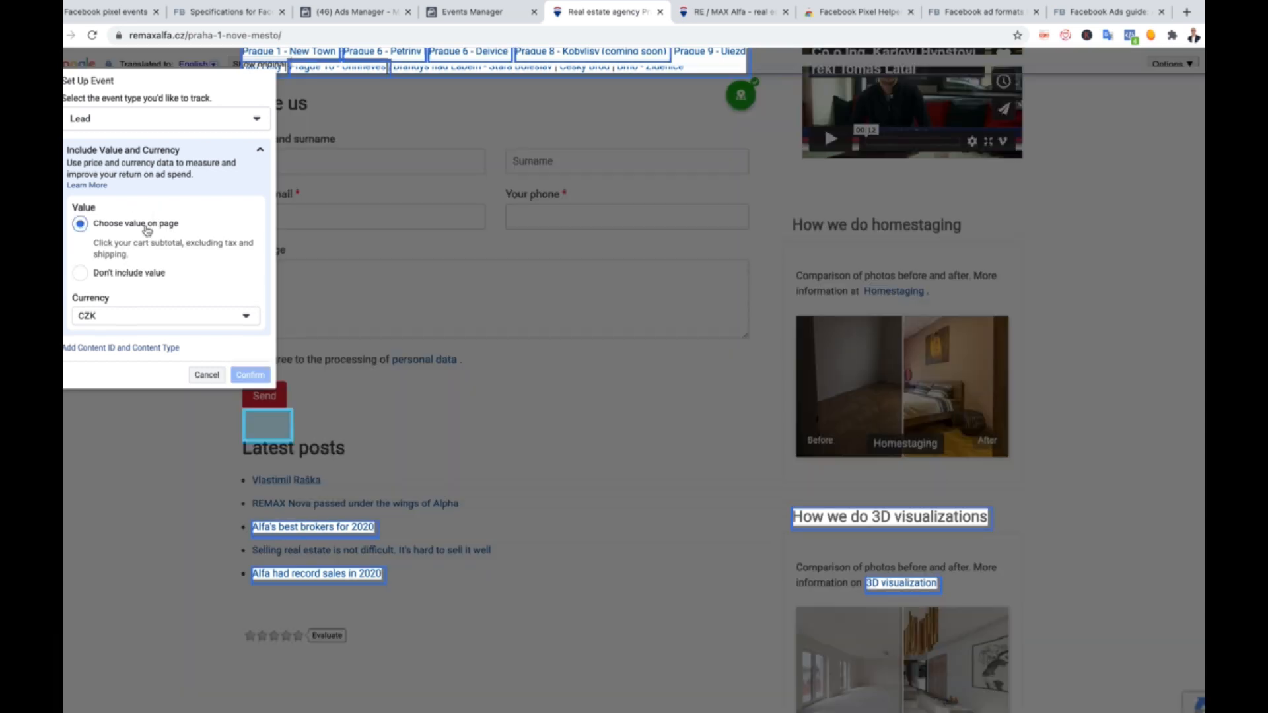
pyautogui.click(182, 317)
pyautogui.click(183, 317)
pyautogui.click(116, 278)
pyautogui.click(250, 347)
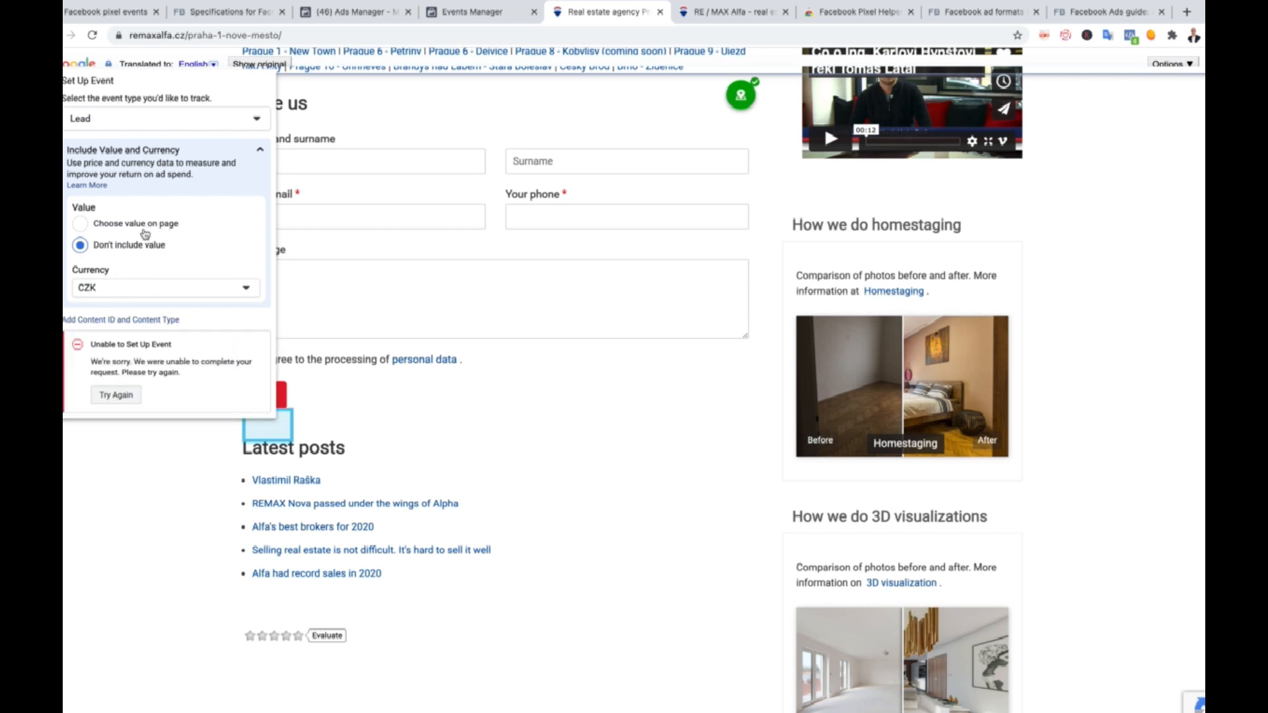
# Step: Retry the Send button's event setup with a different event type, and reload the page in its original language
pyautogui.click(113, 396)
pyautogui.click(171, 119)
pyautogui.scroll(-3, 170, 162)
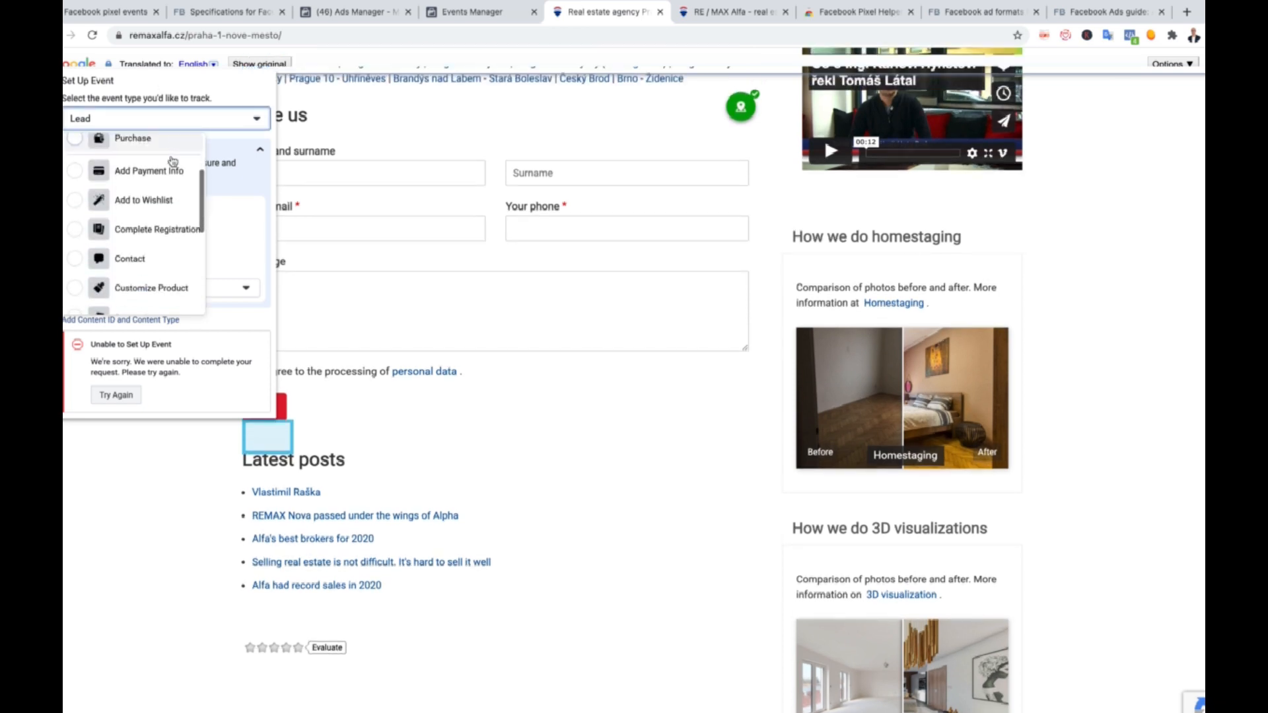
pyautogui.click(151, 220)
pyautogui.click(118, 203)
pyautogui.press('super+r')
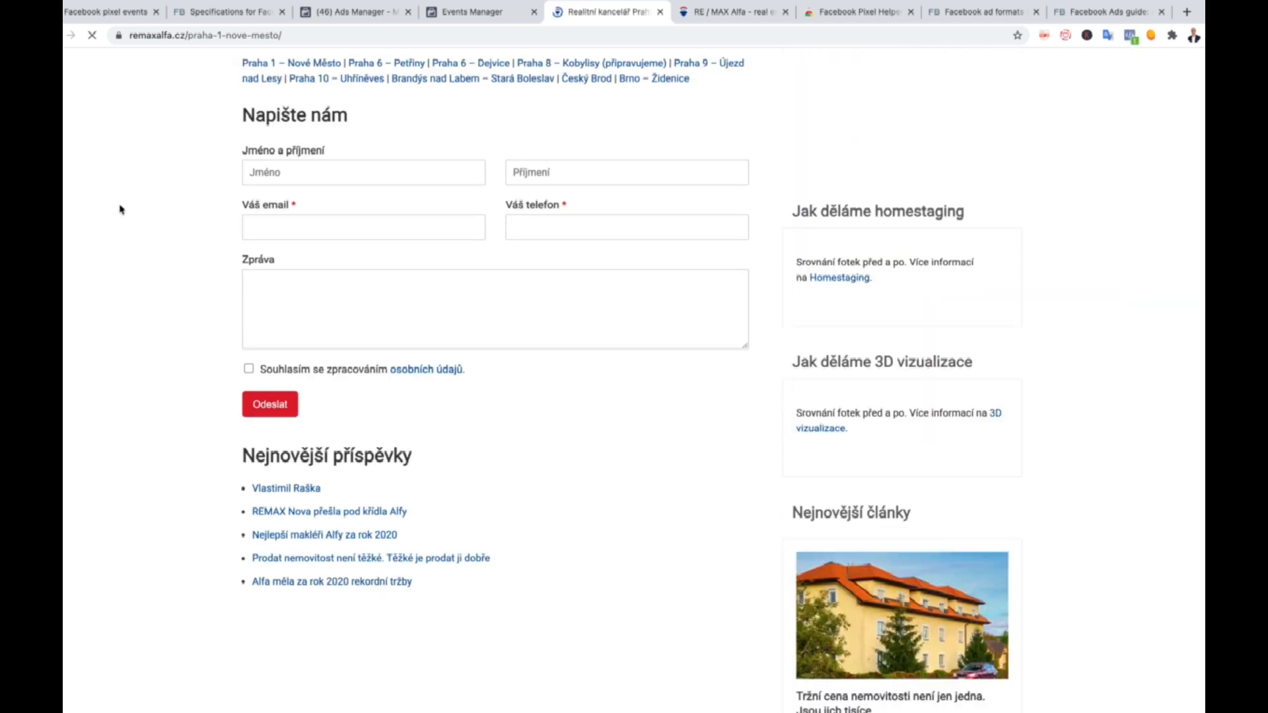
# Step: Track the contact form's Odeslat button as a new button with the Complete Registration event
pyautogui.scroll(5, 121, 210)
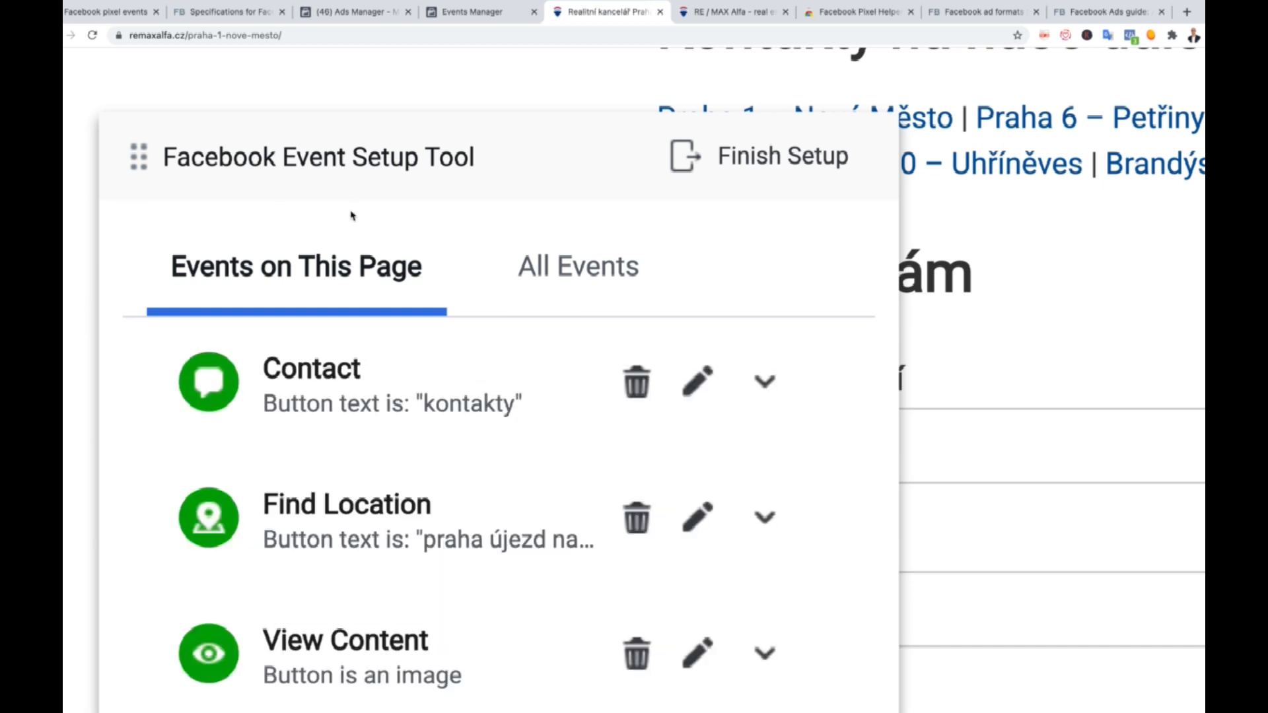
pyautogui.scroll(-5, 352, 216)
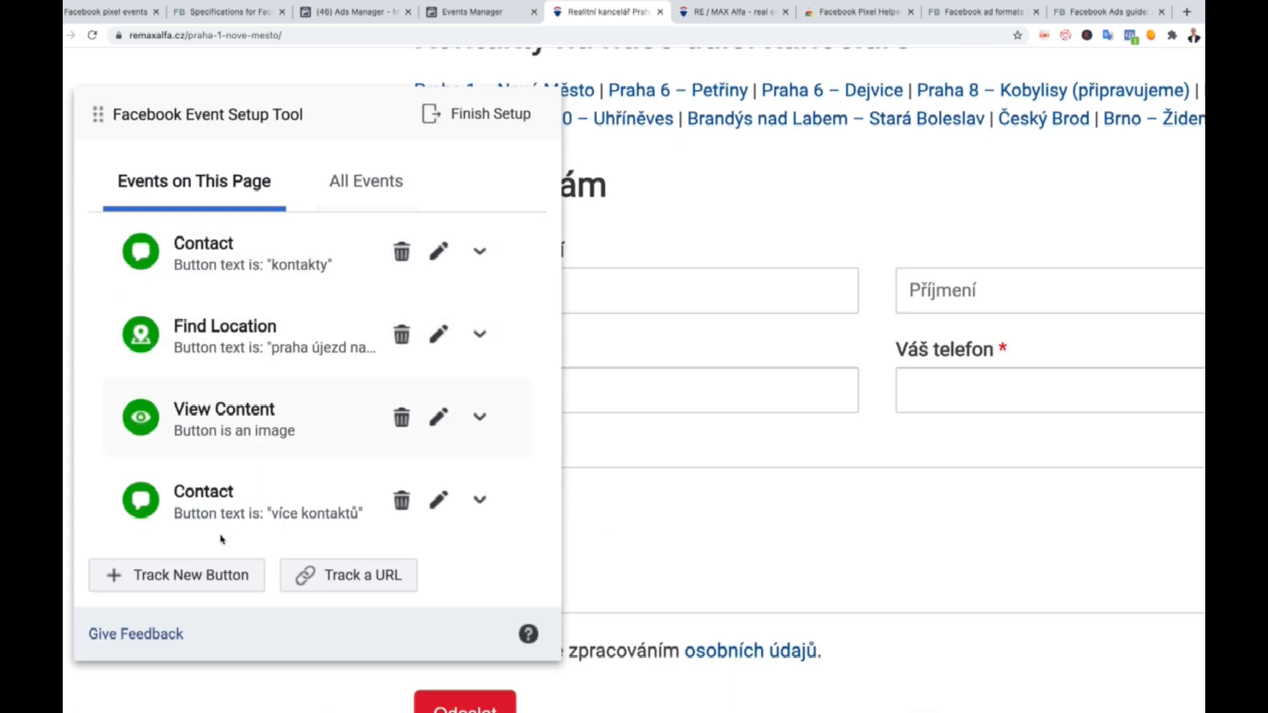
pyautogui.click(210, 577)
pyautogui.click(476, 701)
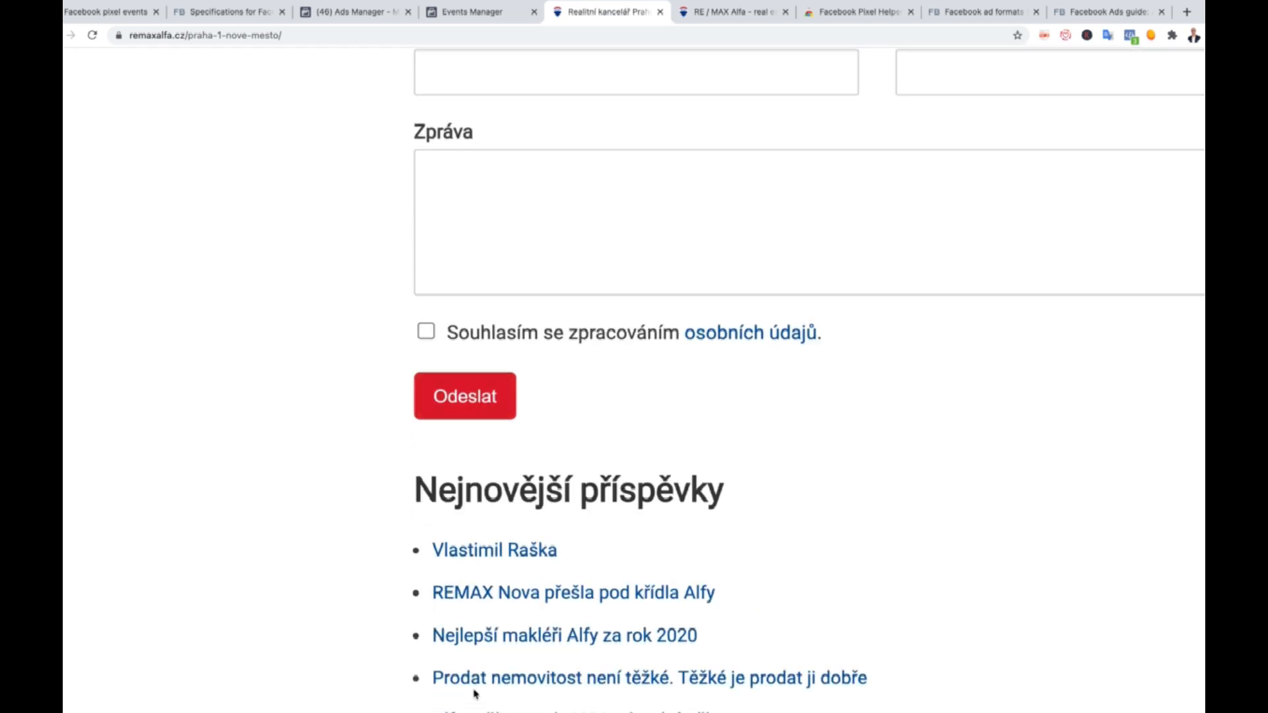
pyautogui.click(446, 412)
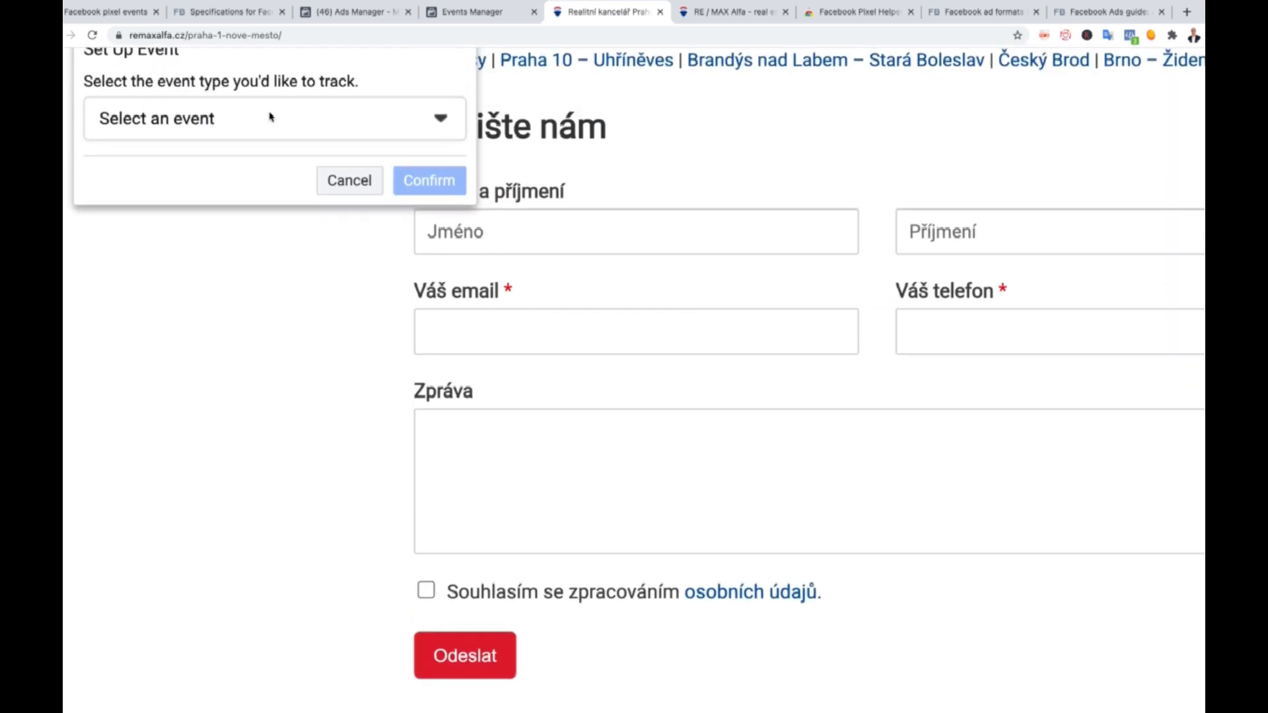
pyautogui.click(270, 117)
pyautogui.scroll(-2, 255, 439)
pyautogui.click(249, 418)
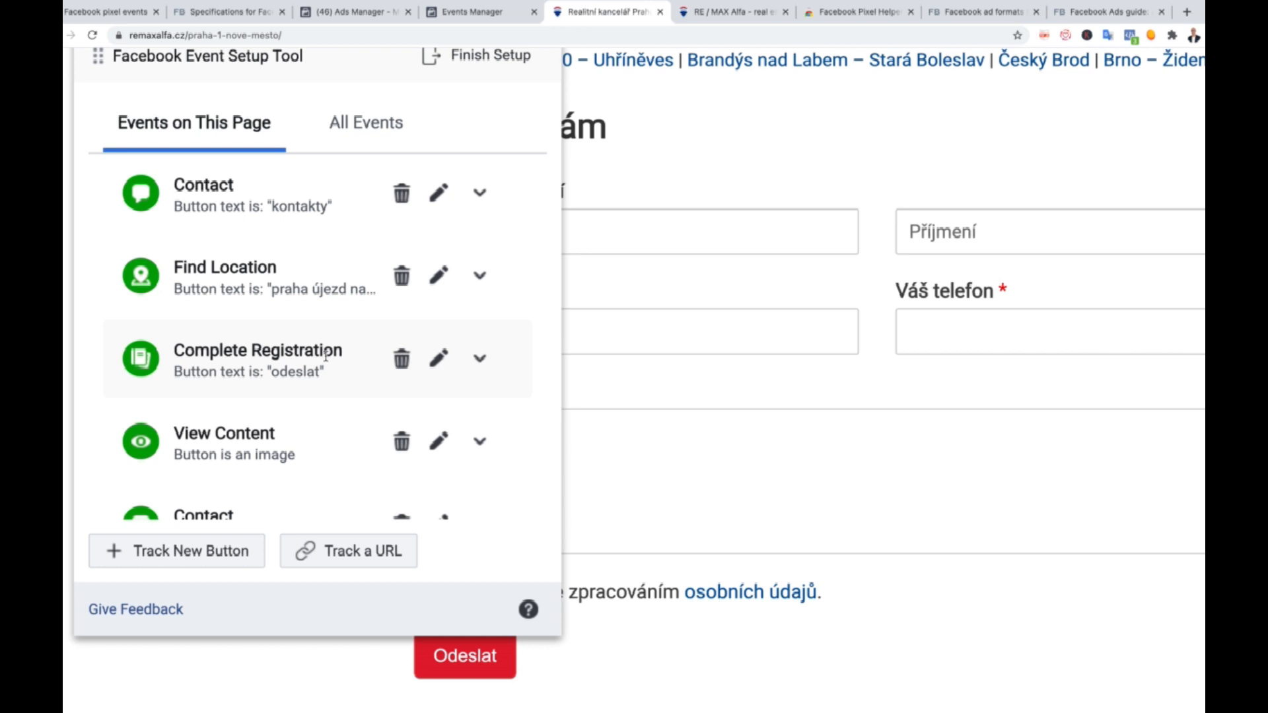
# Step: Close the Praha 1 office page and dismiss the Set Up Events dialog in Events Manager
pyautogui.scroll(-5, 325, 356)
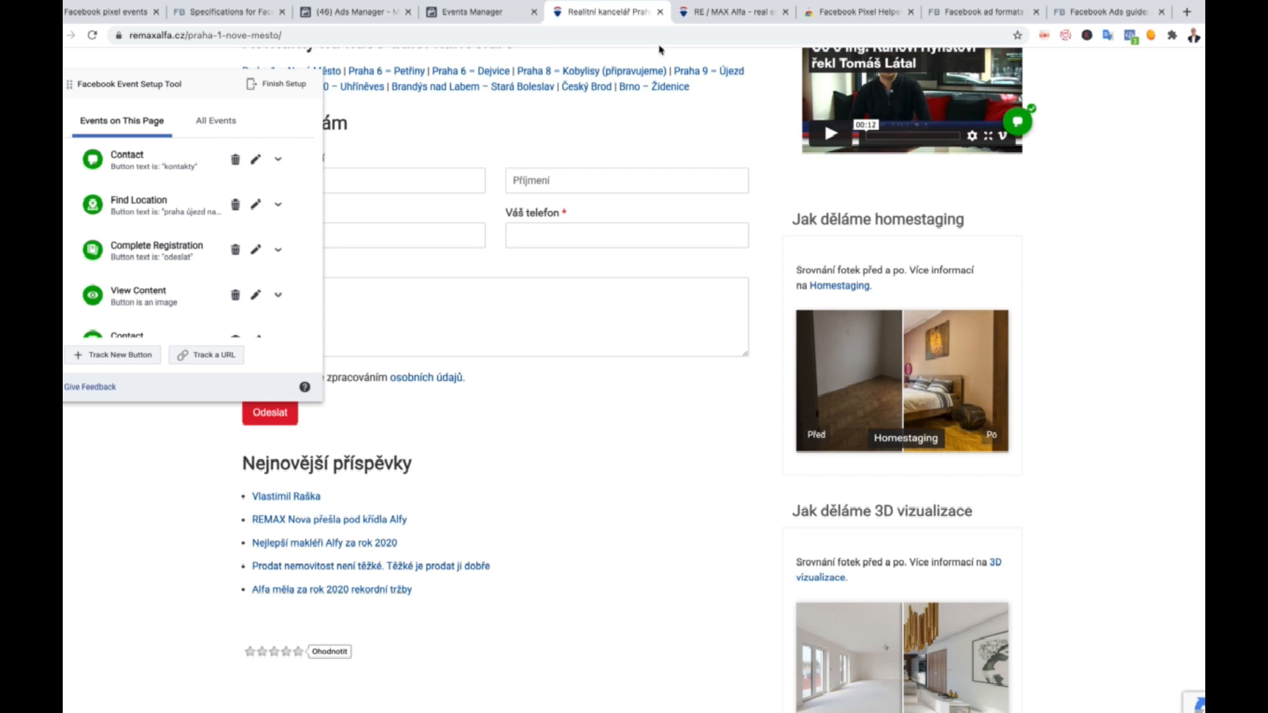
pyautogui.click(659, 12)
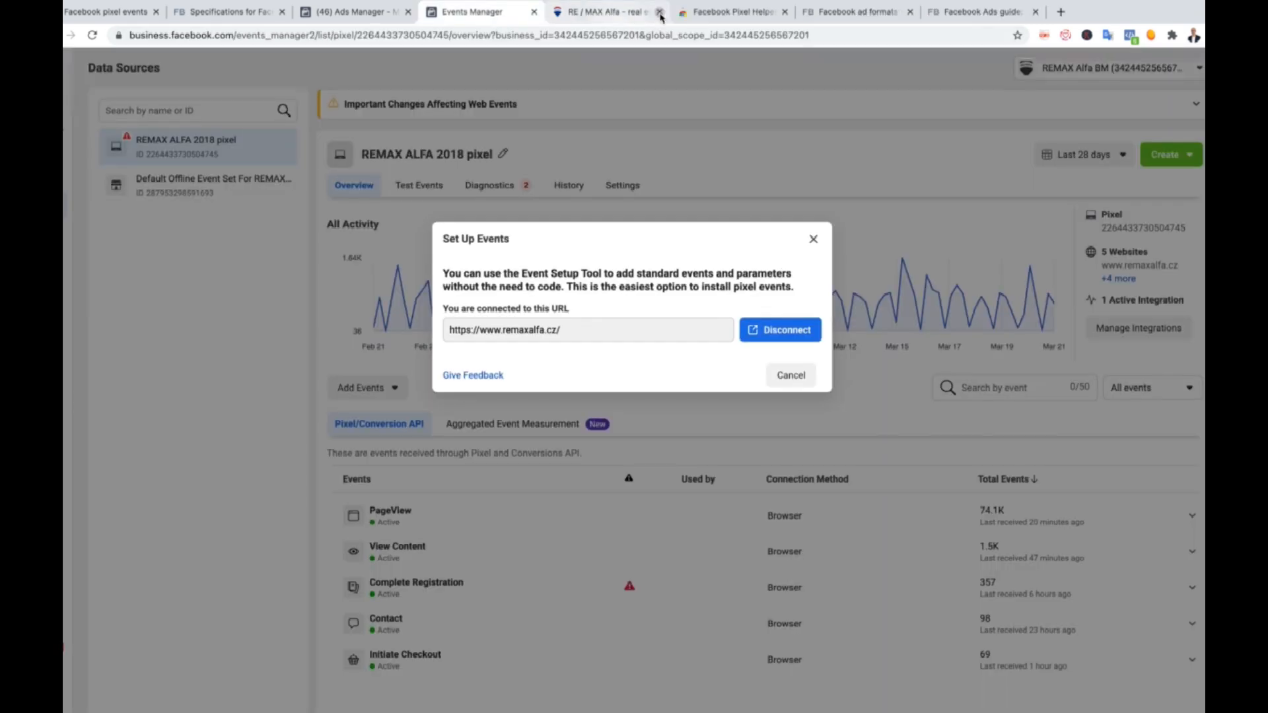
pyautogui.click(815, 241)
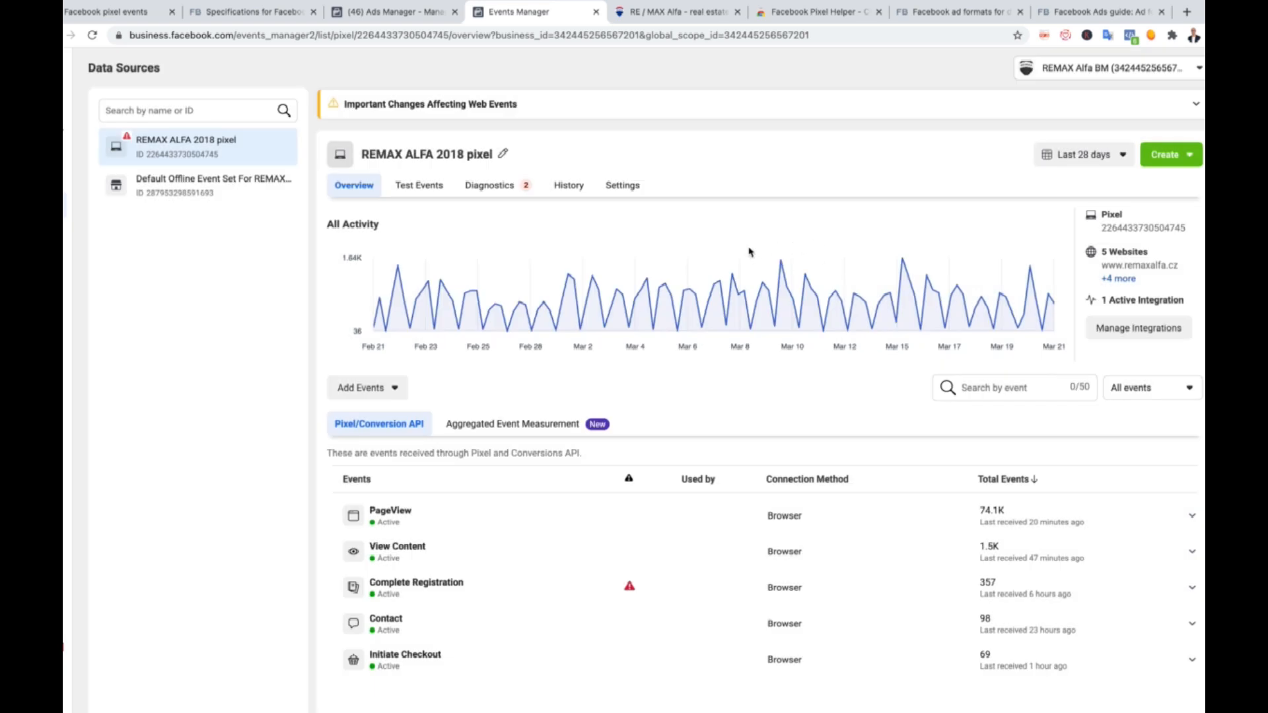
# Step: Review how to add events from the pixel with the Event Setup Tool, up to its website URL prompt, and close the dialog
pyautogui.click(395, 388)
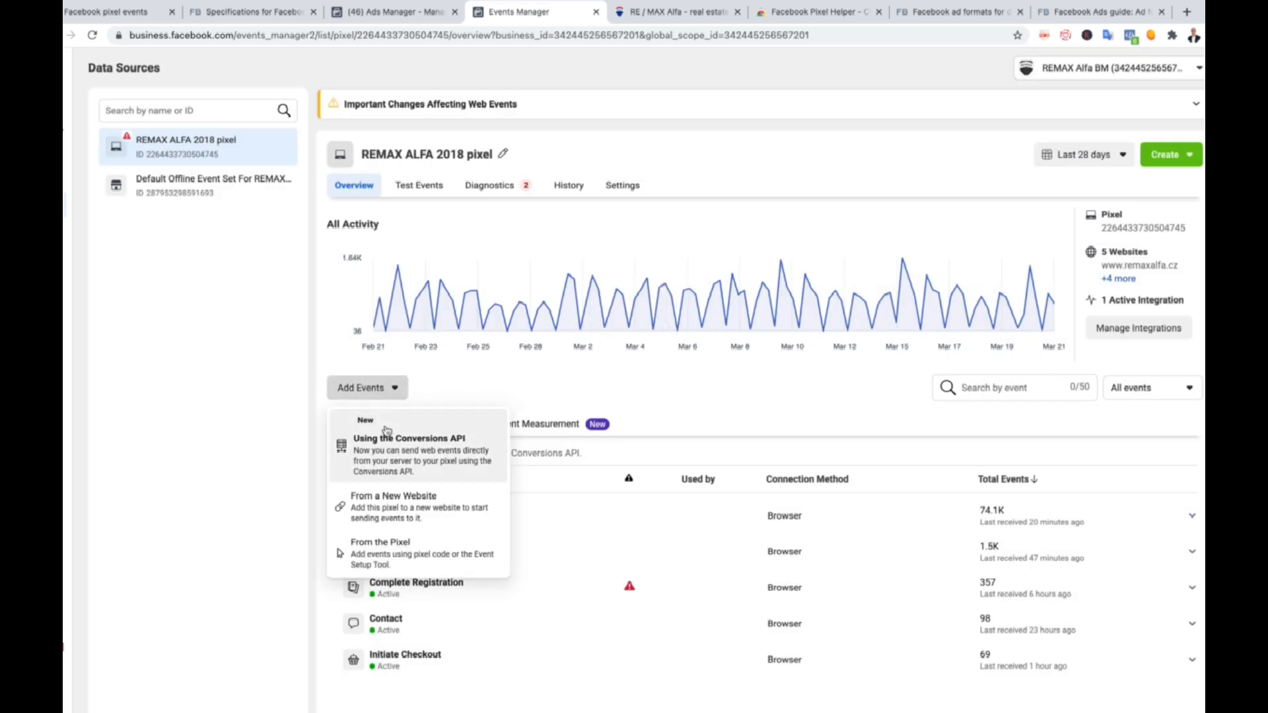
pyautogui.click(394, 558)
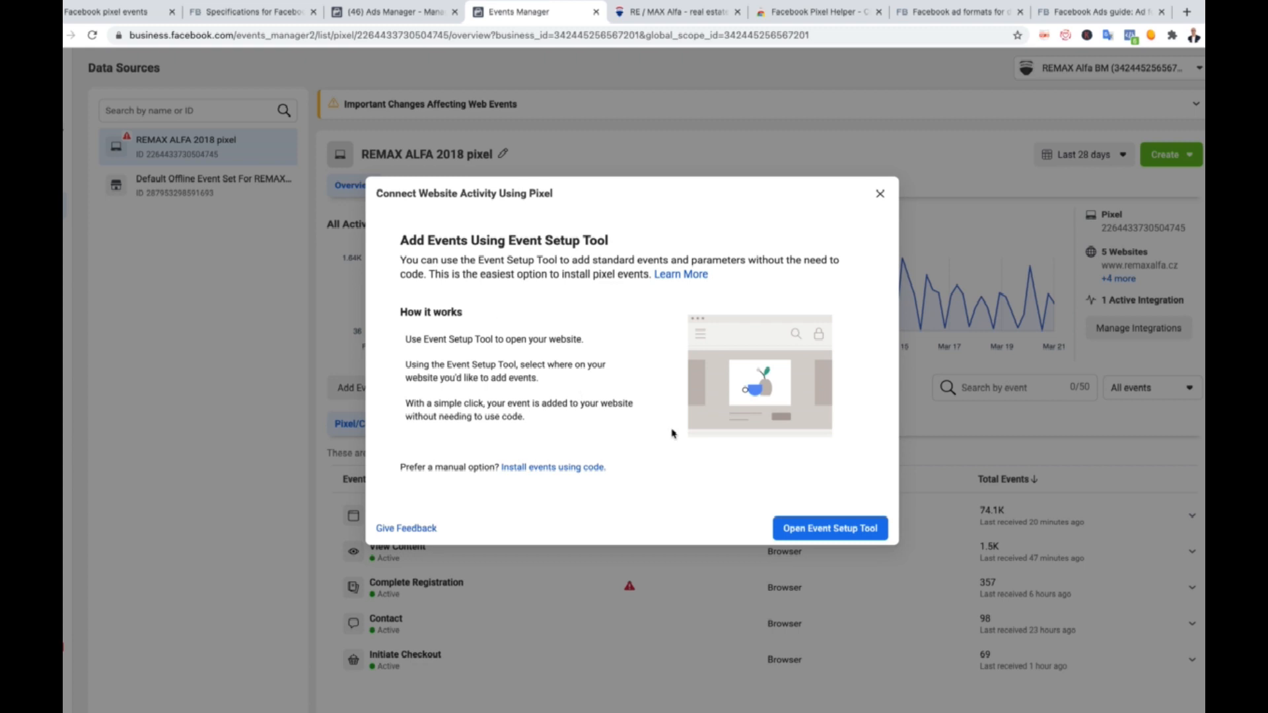
pyautogui.click(786, 527)
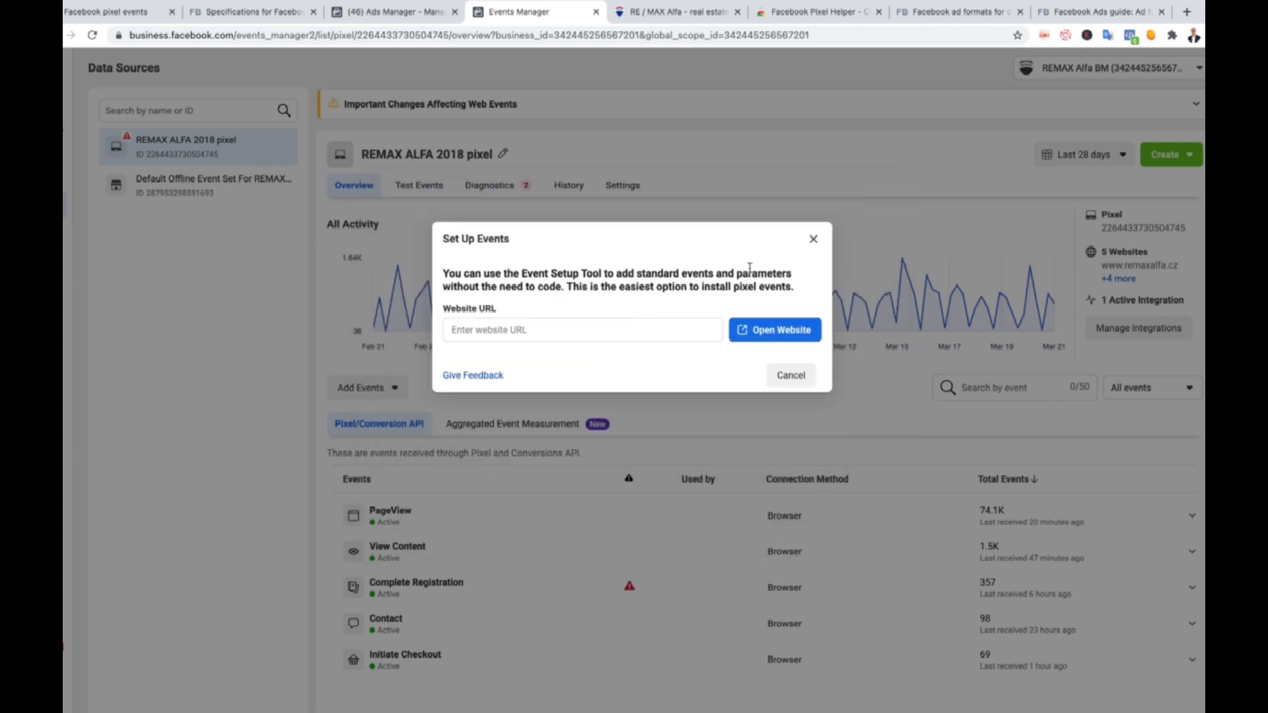
pyautogui.click(812, 239)
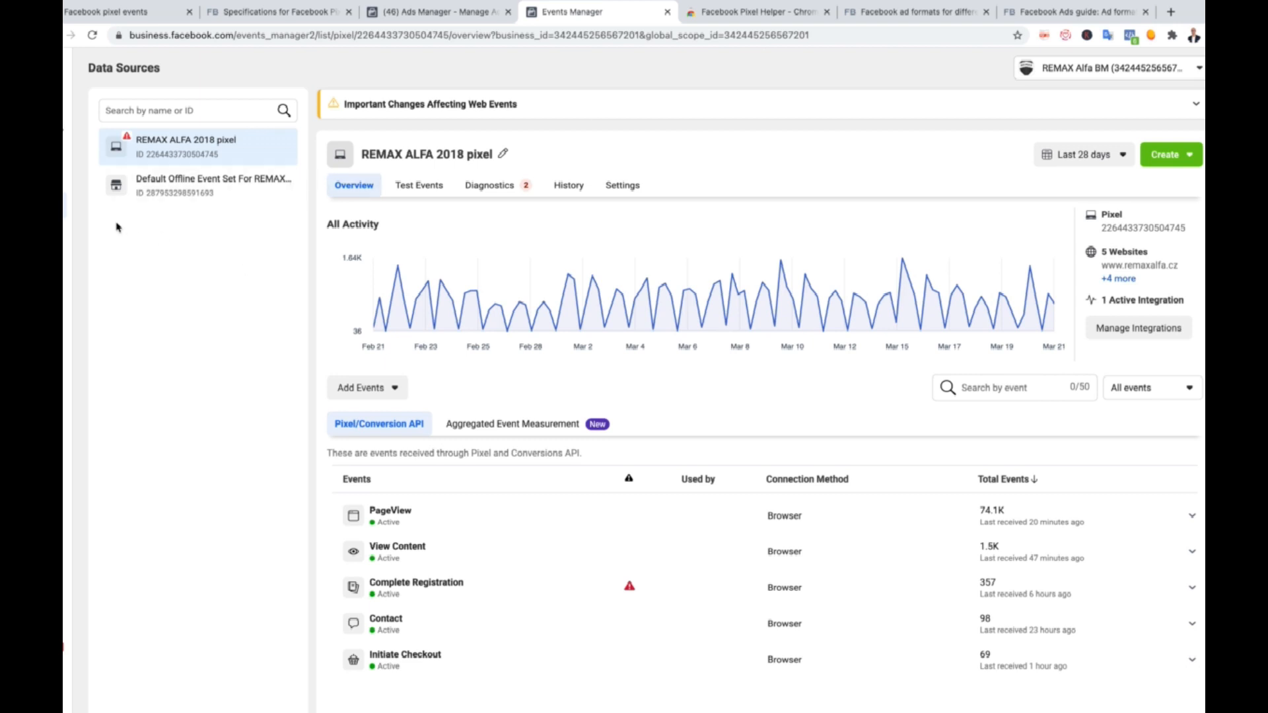
# Step: Open the Custom Conversions list, view the form for creating a custom conversion, and close it without saving
pyautogui.moveTo(64, 215)
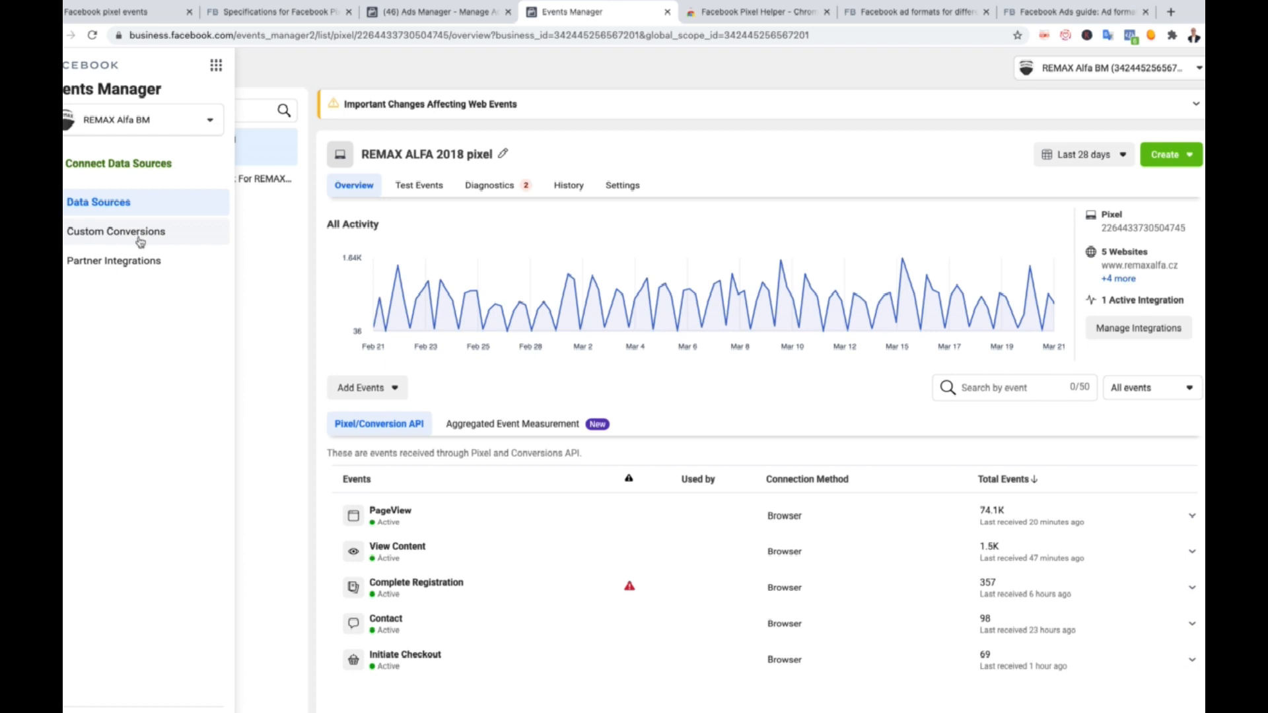
pyautogui.click(140, 241)
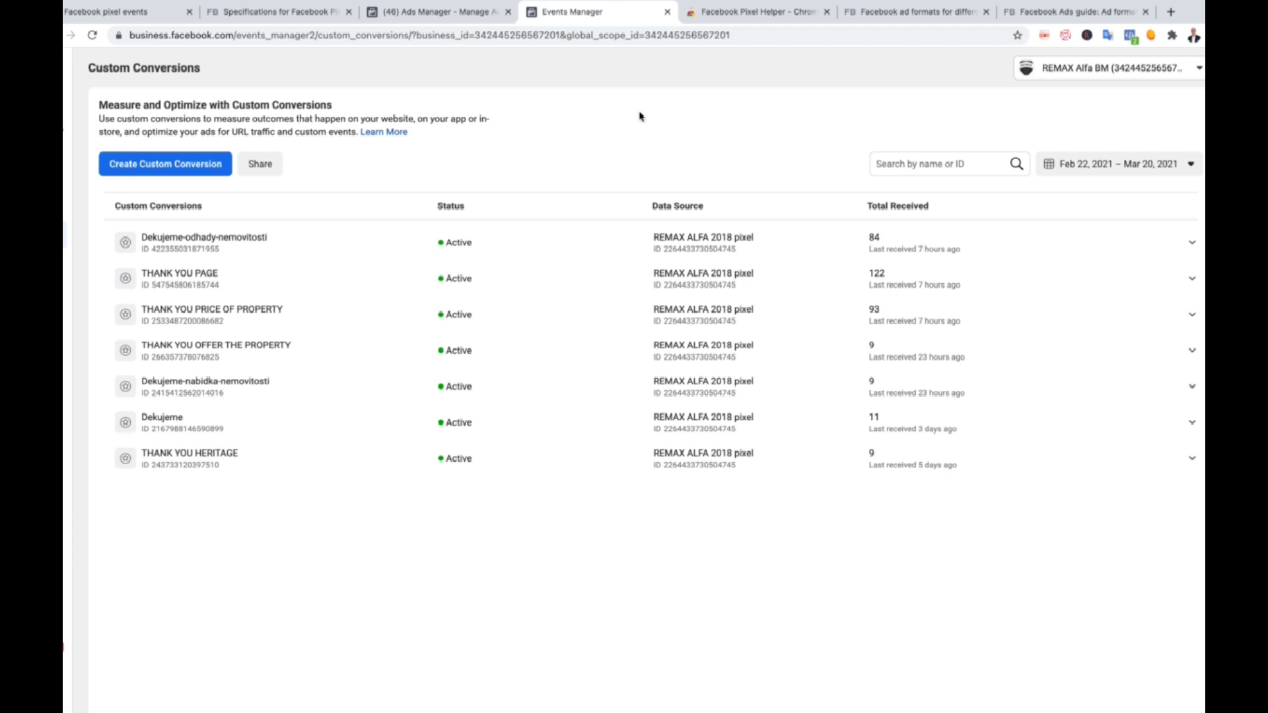
pyautogui.click(175, 165)
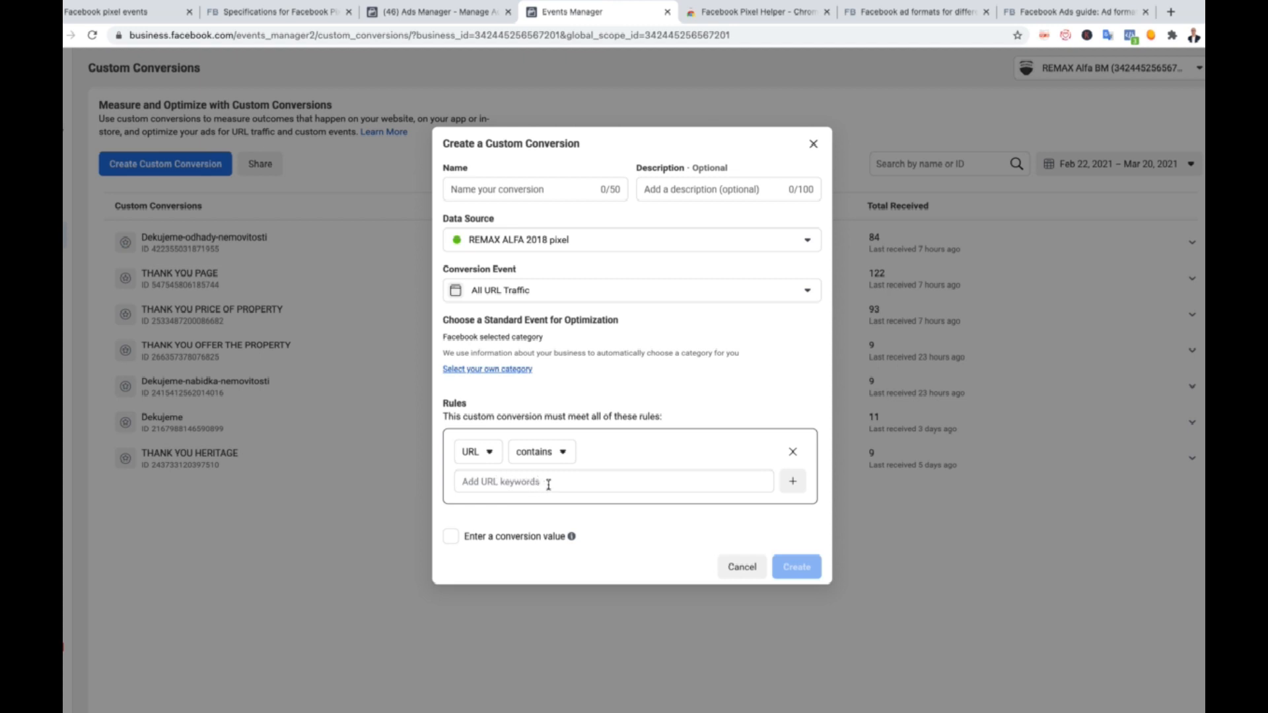
pyautogui.click(813, 144)
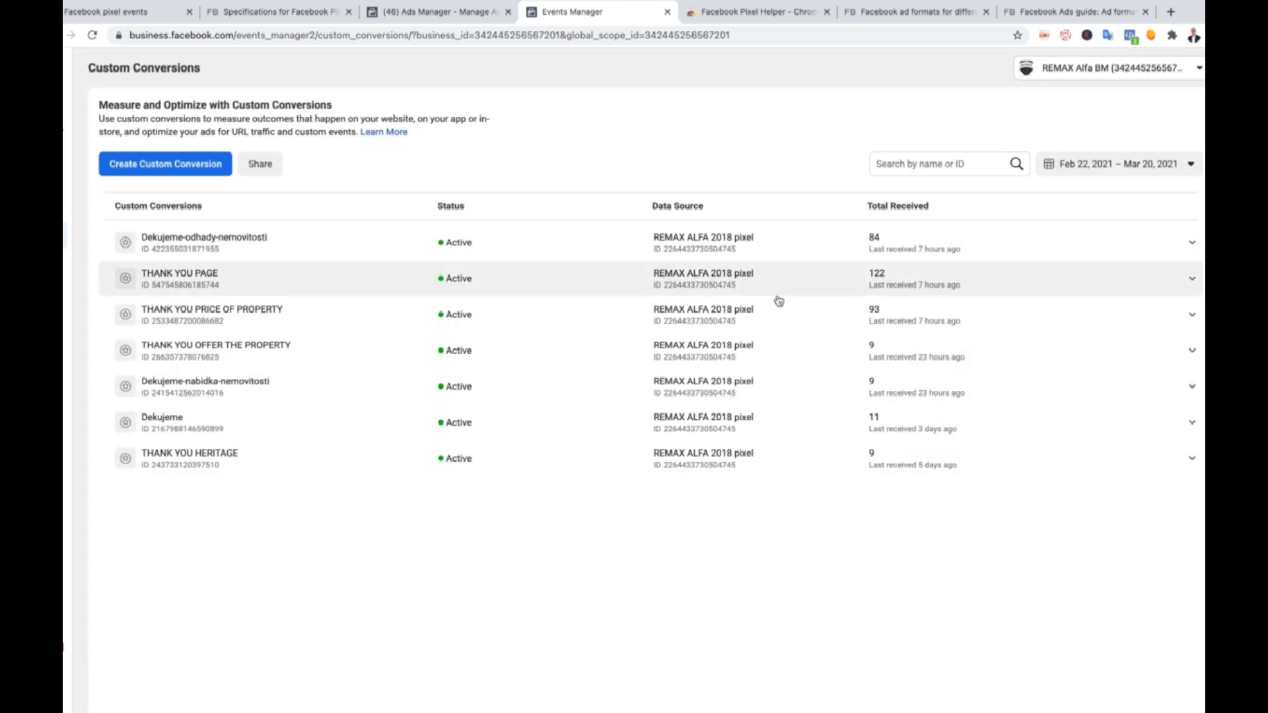
pyautogui.click(214, 278)
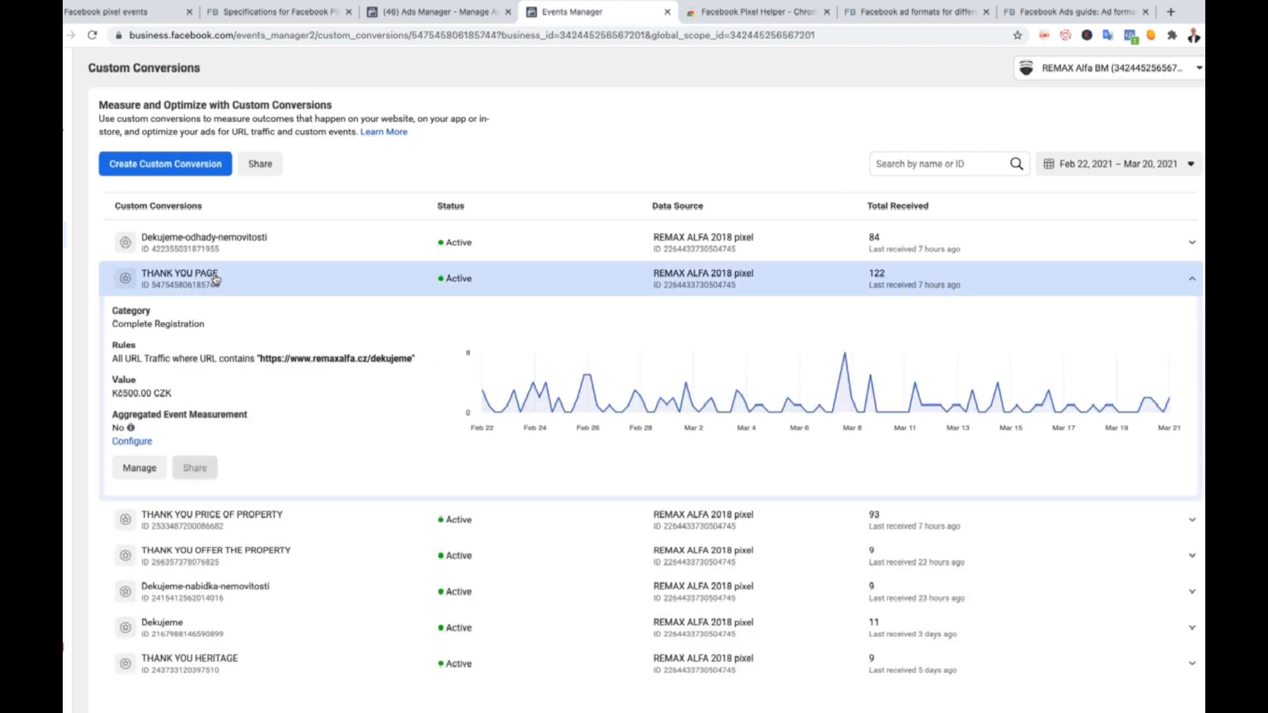
pyautogui.moveTo(260, 358); pyautogui.dragTo(412, 361)
pyautogui.press('super+c')
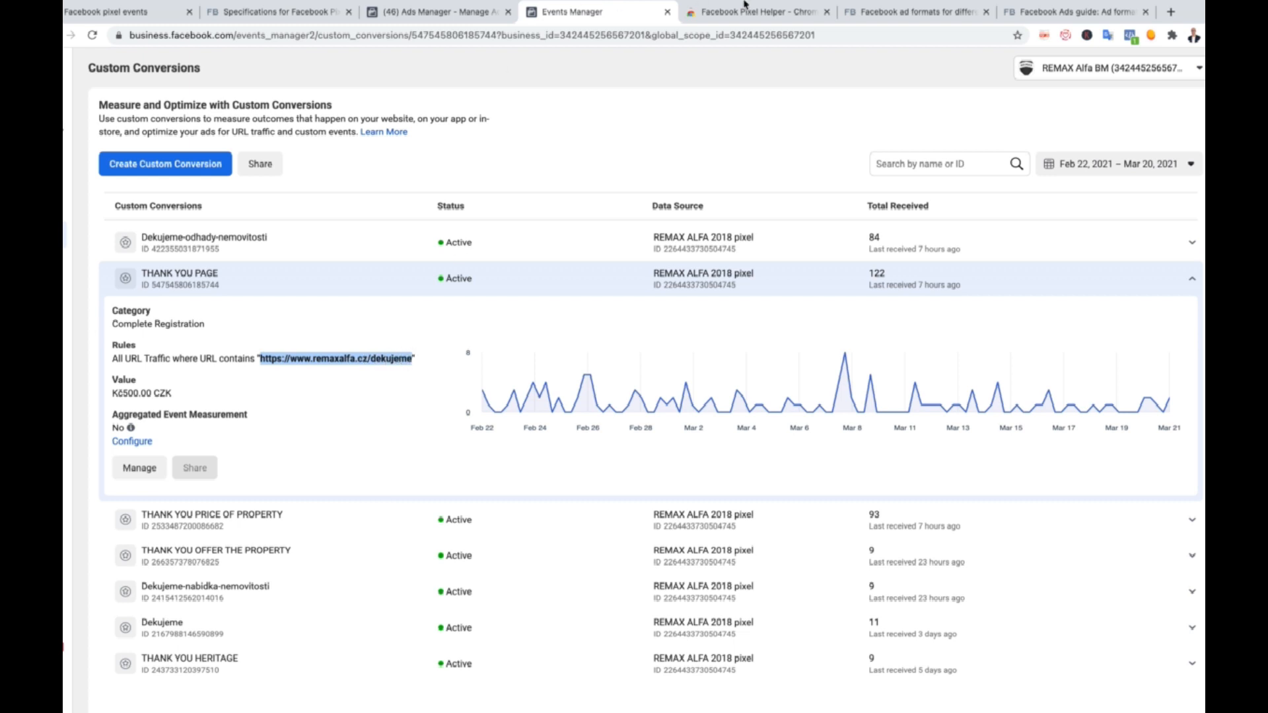
pyautogui.click(1172, 12)
pyautogui.press('super+v')
pyautogui.press('Return')
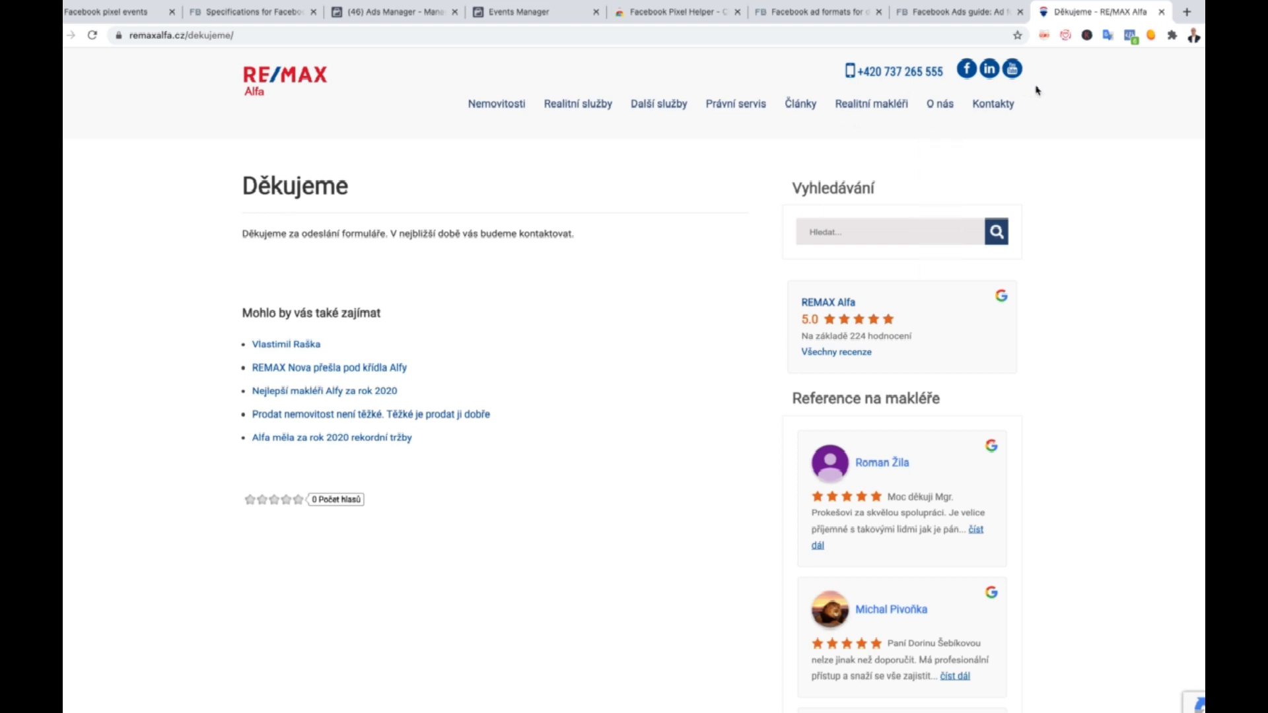
# Step: Translate the Děkujeme page to English, check the pixel standard event specifications, and return to Events Manager
pyautogui.click(1104, 37)
pyautogui.click(911, 103)
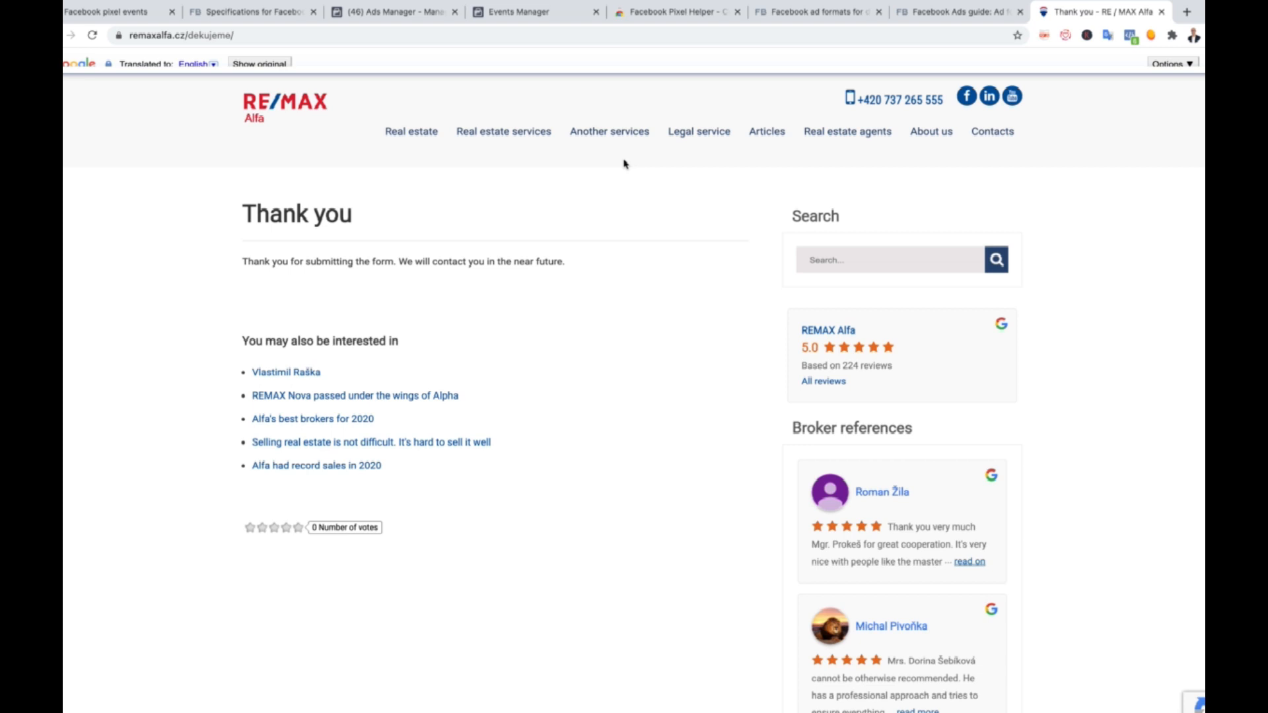
pyautogui.click(259, 13)
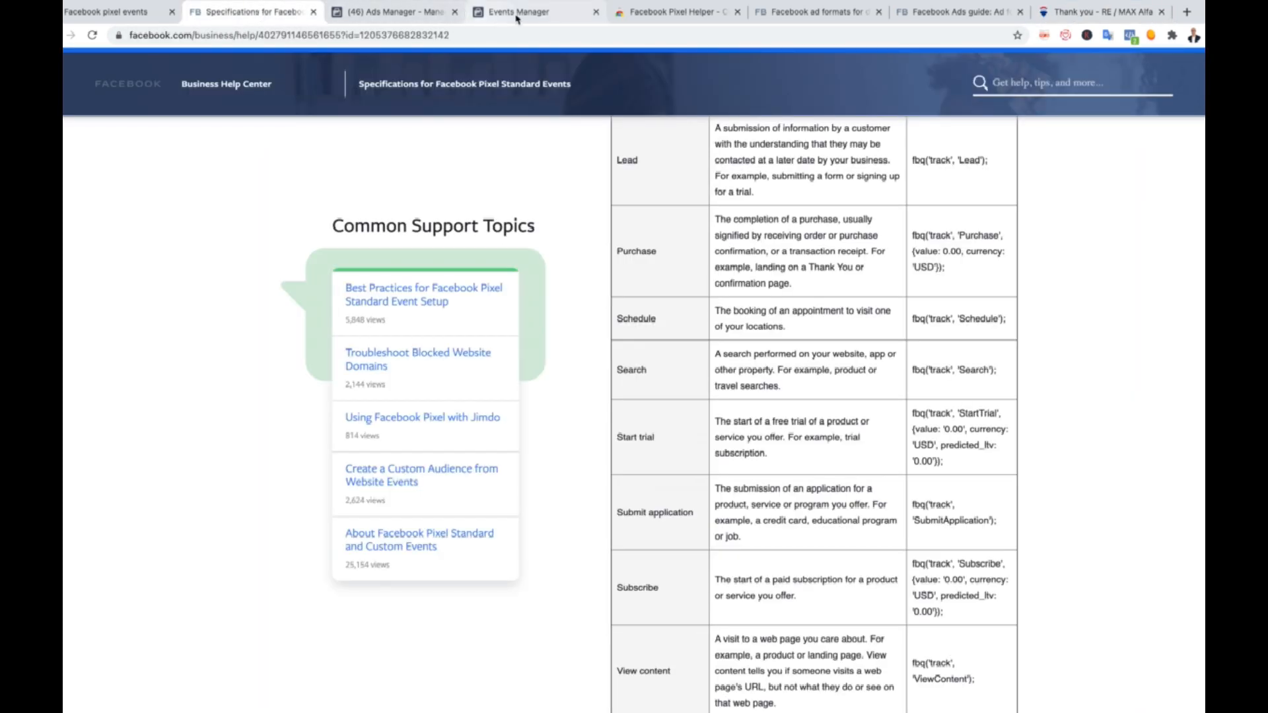
pyautogui.click(523, 13)
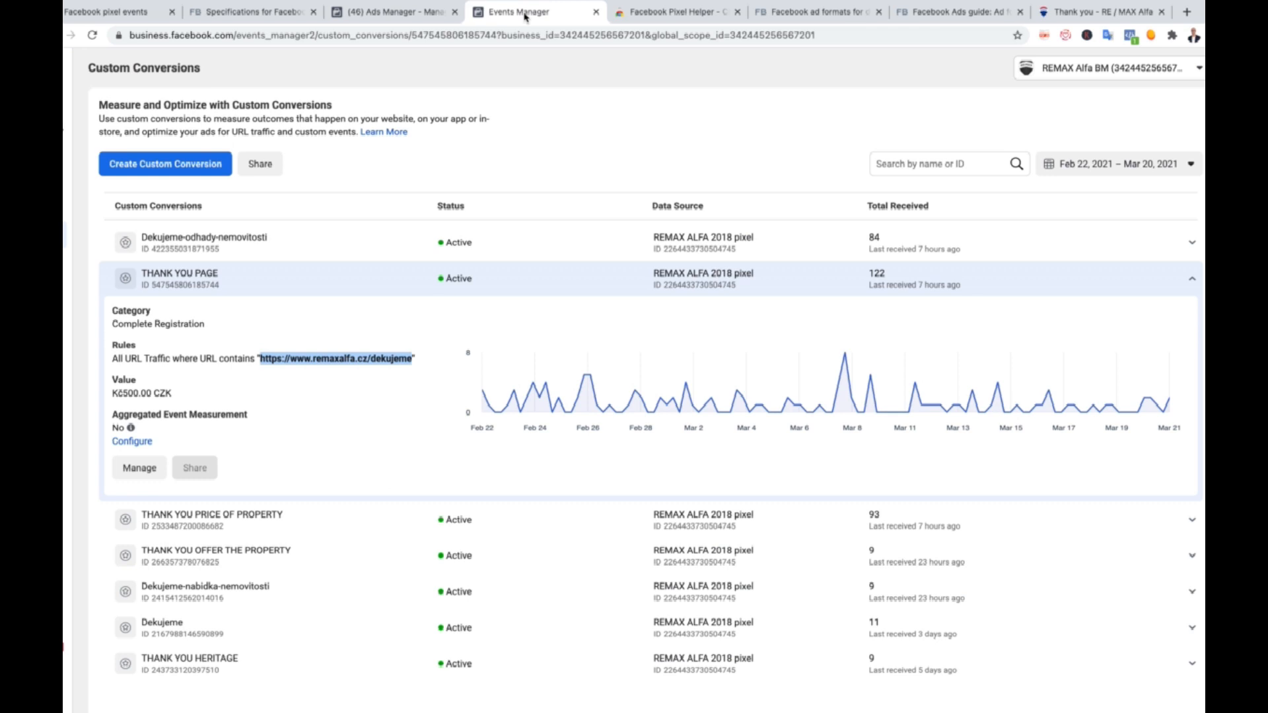
# Step: View the management options of the THANK YOU PAGE custom conversion and close them without changes
pyautogui.click(137, 468)
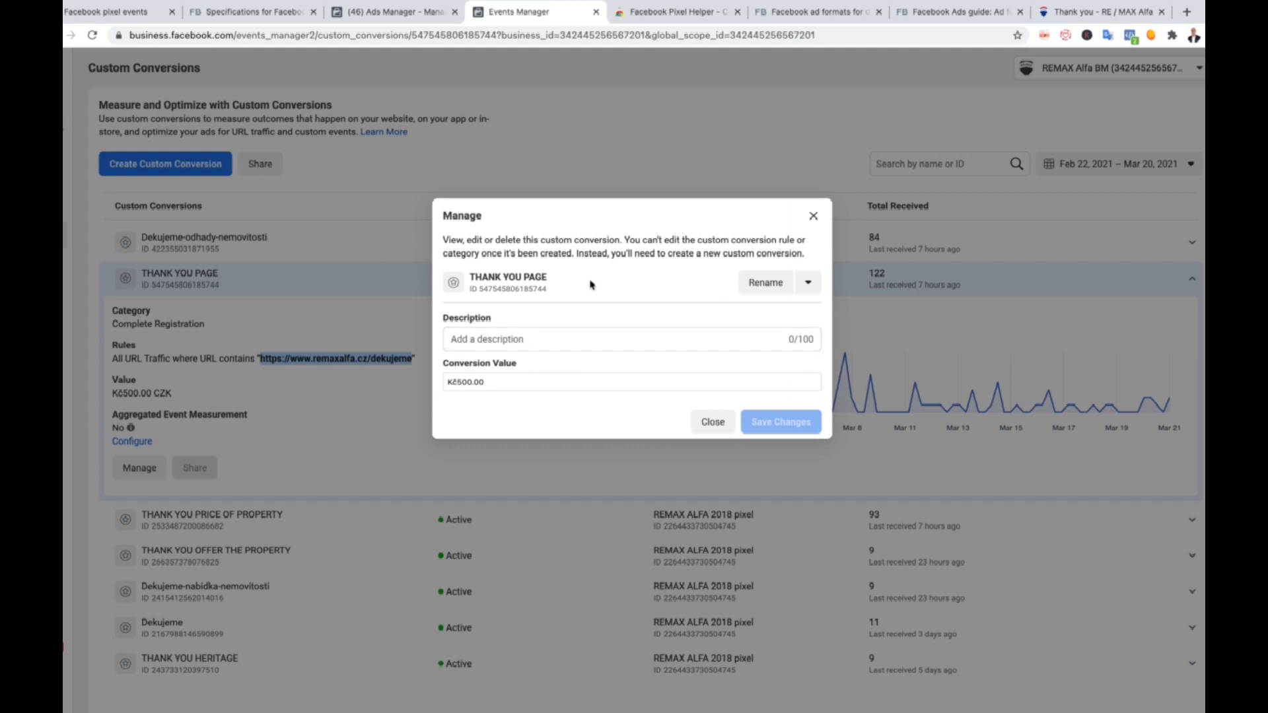
pyautogui.click(812, 217)
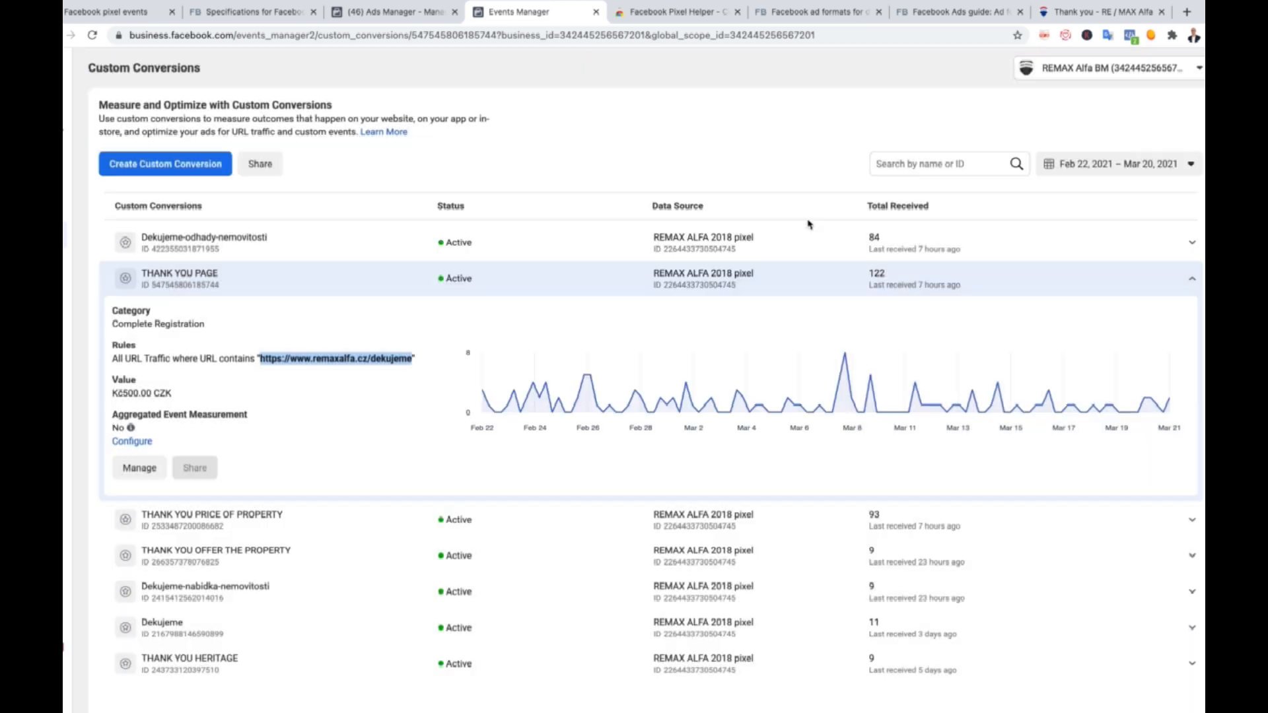
pyautogui.rightClick(334, 358)
pyautogui.click(367, 389)
pyautogui.click(182, 170)
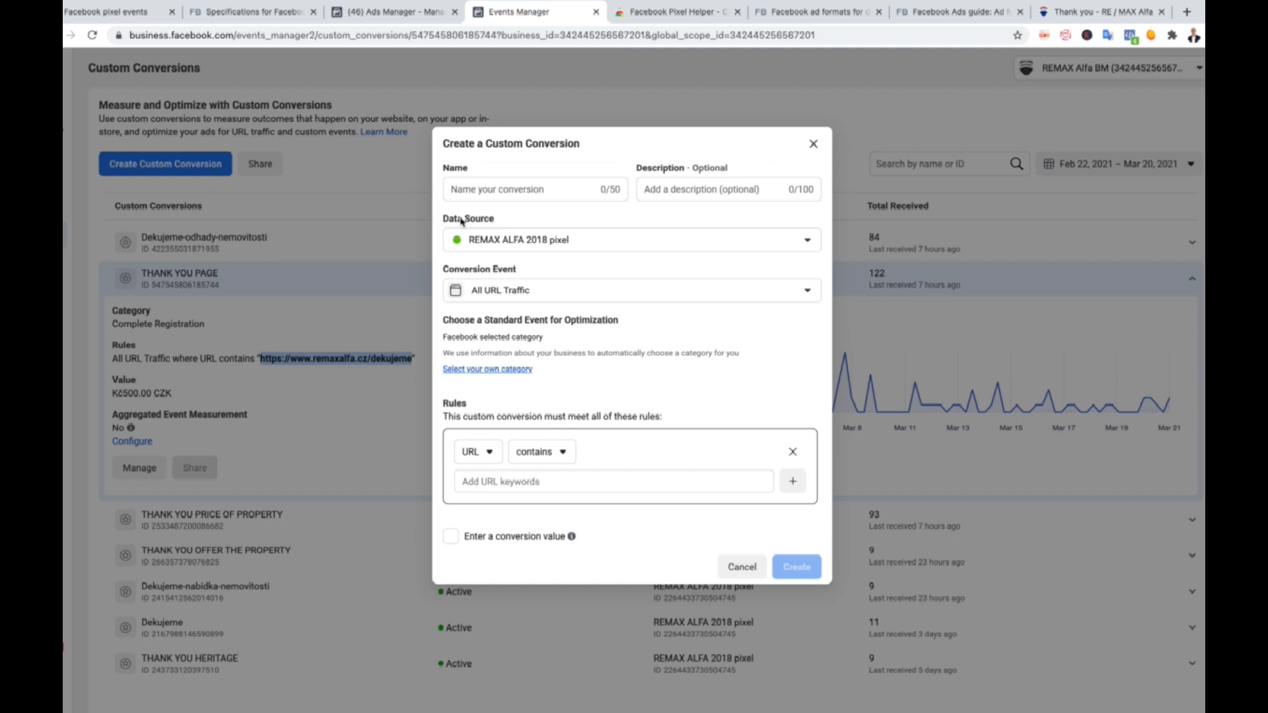
pyautogui.click(556, 481)
pyautogui.hotkey('ctrl', 'v')
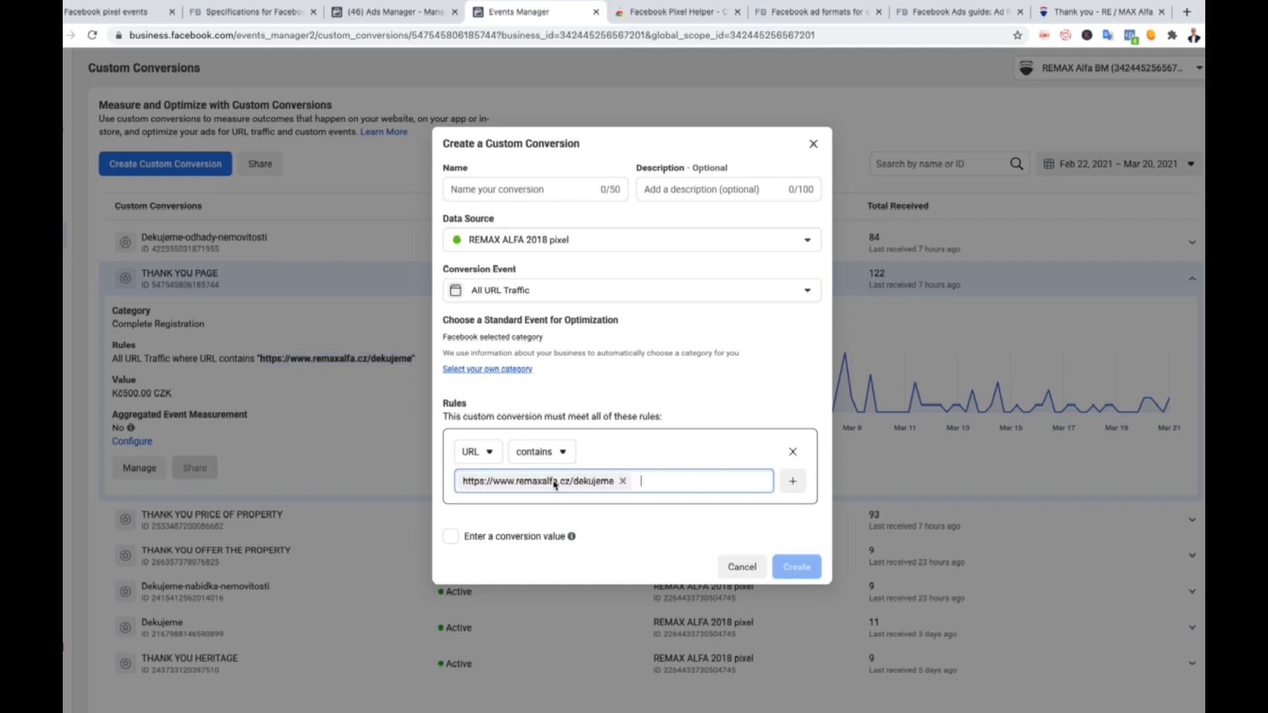
# Step: Give the new custom conversion a value of Kč1000 and the name THANK YOU ALL, and create it
pyautogui.click(456, 538)
pyautogui.click(485, 557)
pyautogui.write('1')
pyautogui.press('BackSpace')
pyautogui.write('1000')
pyautogui.click(492, 182)
pyautogui.write('THANK YOU ALL')
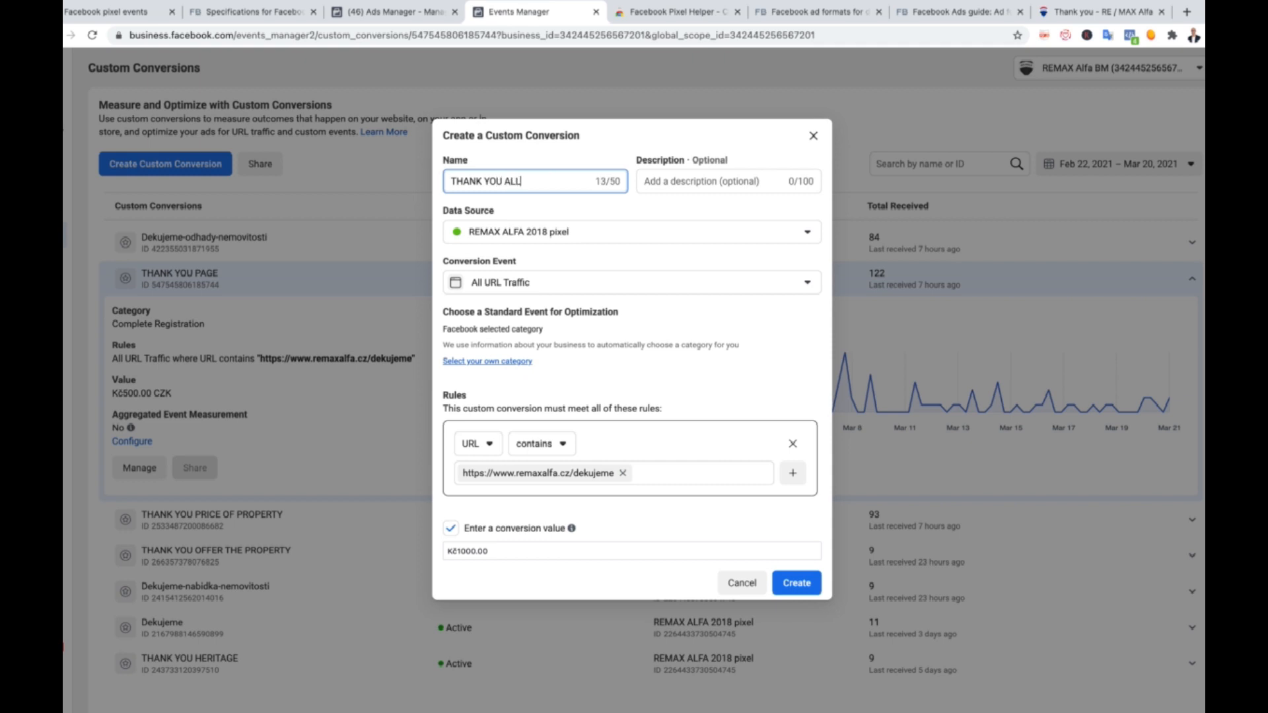
pyautogui.click(691, 185)
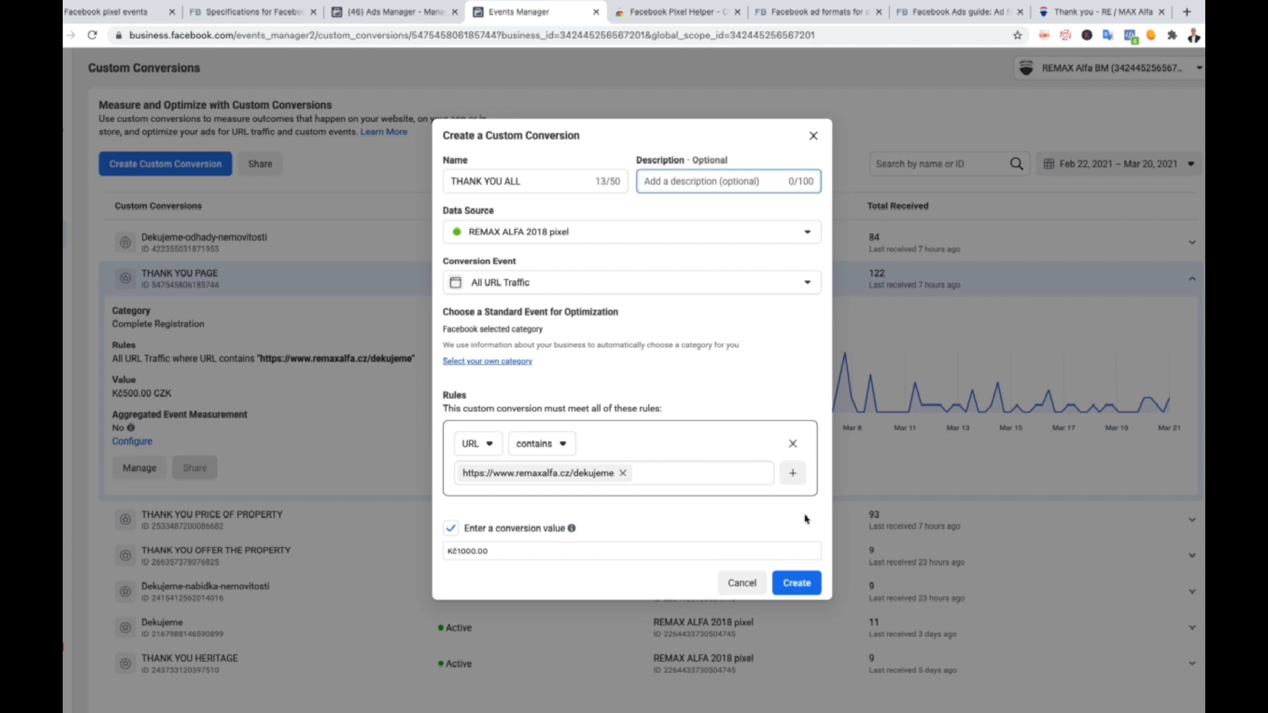
pyautogui.click(803, 585)
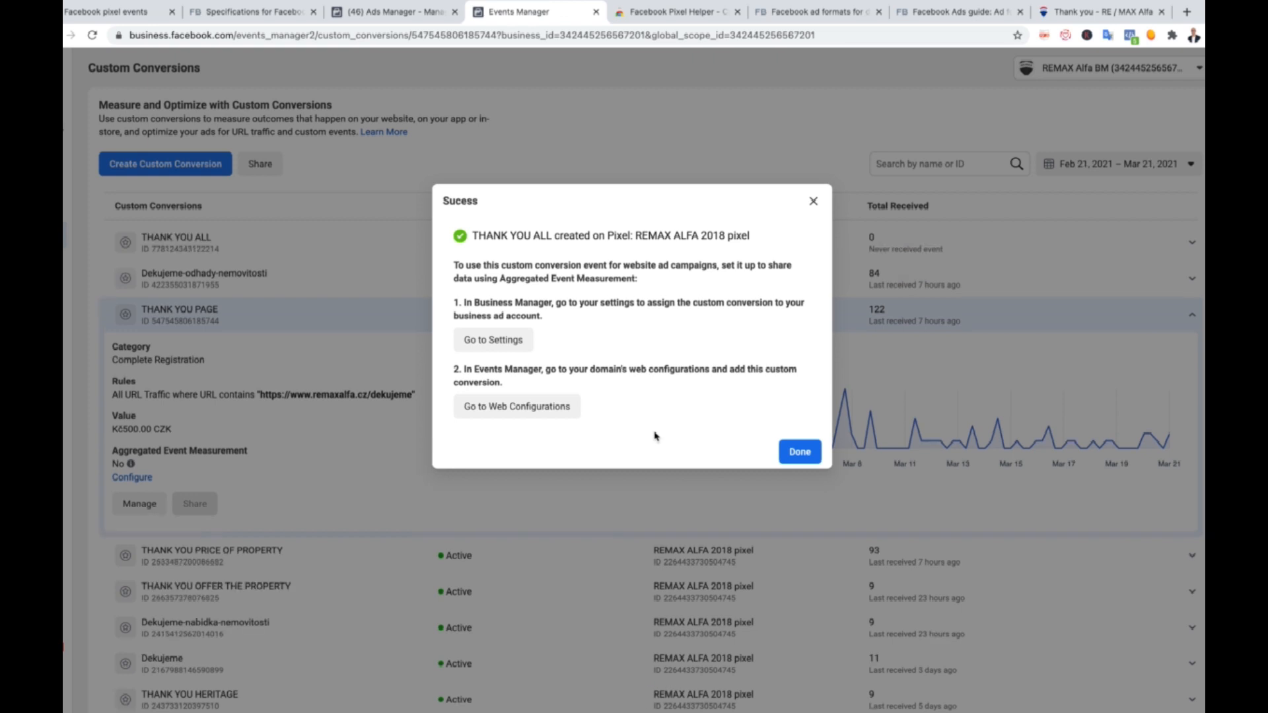
pyautogui.click(797, 460)
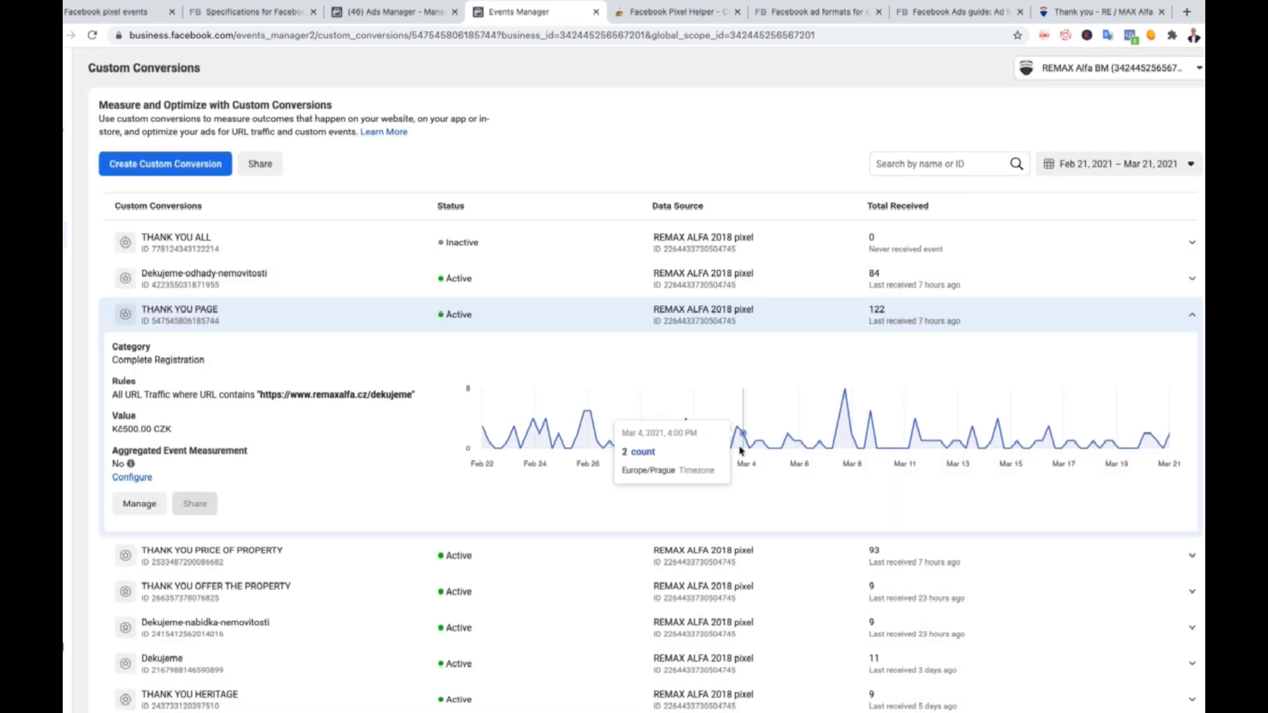
# Step: Collapse the THANK YOU PAGE details and view the REMAX ALFA 2018 pixel overview in Data Sources with the web events notice collapsed
pyautogui.click(579, 319)
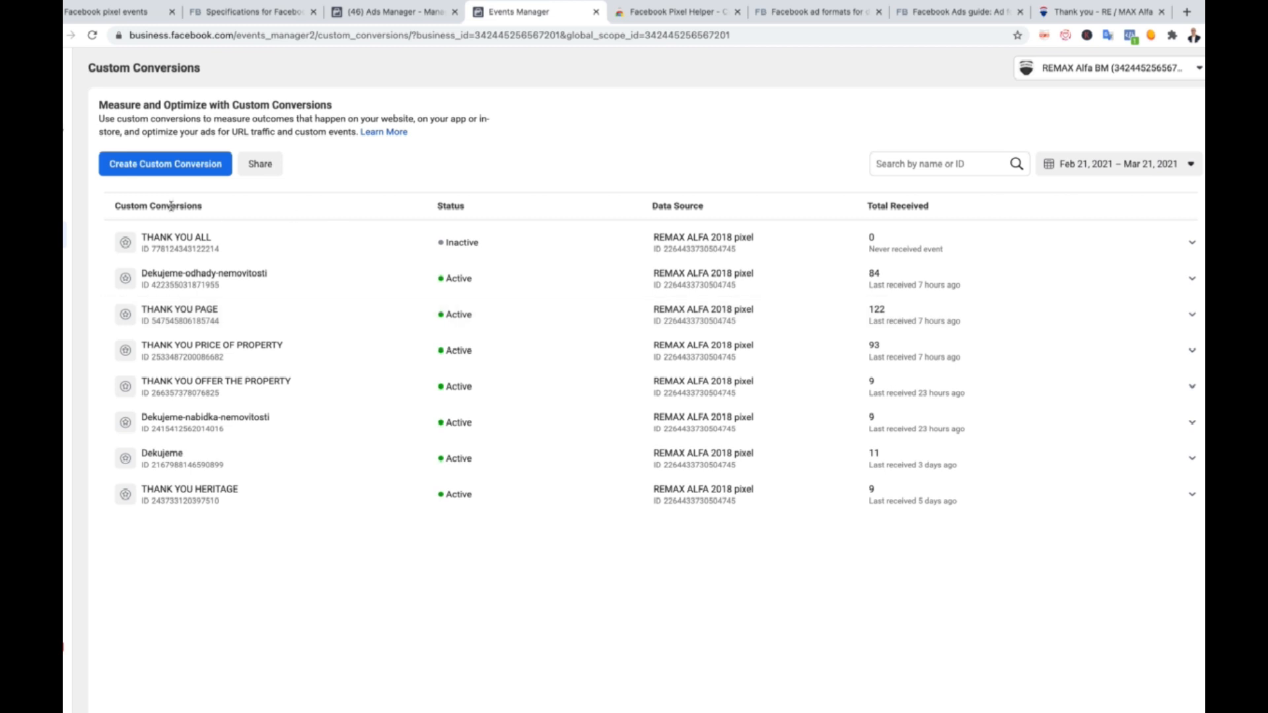
pyautogui.click(81, 204)
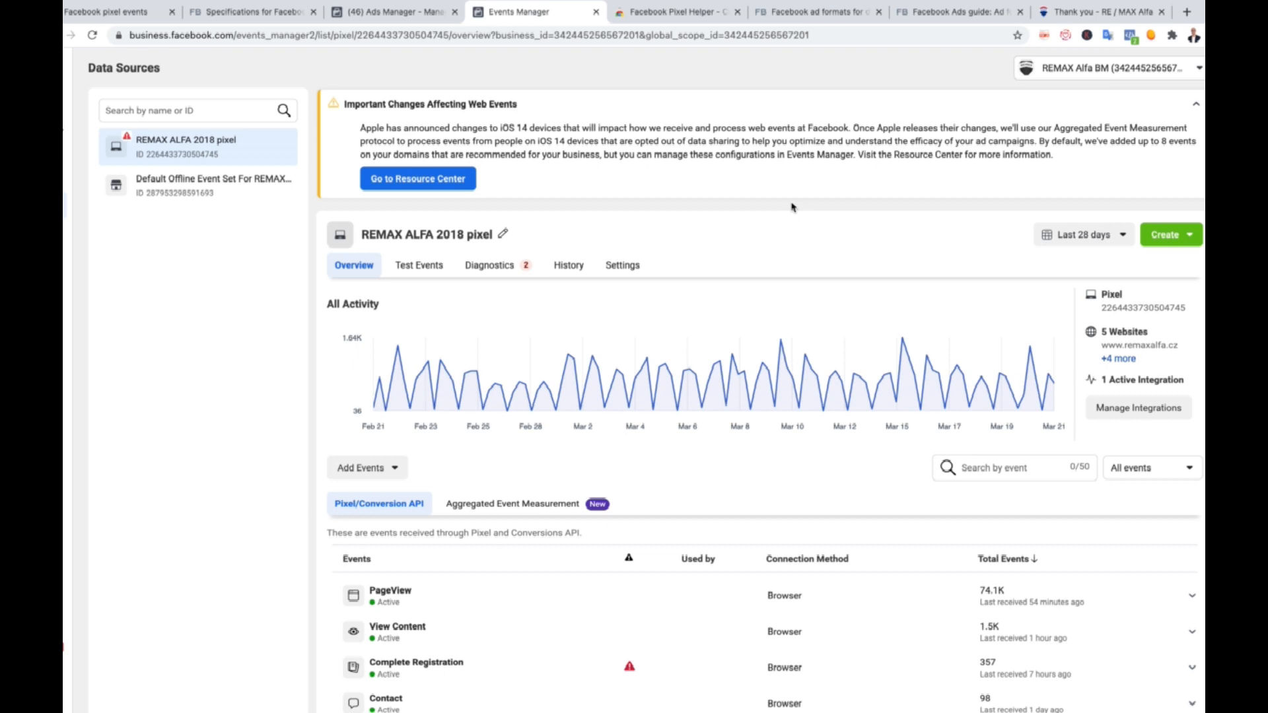
pyautogui.scroll(-1, 812, 630)
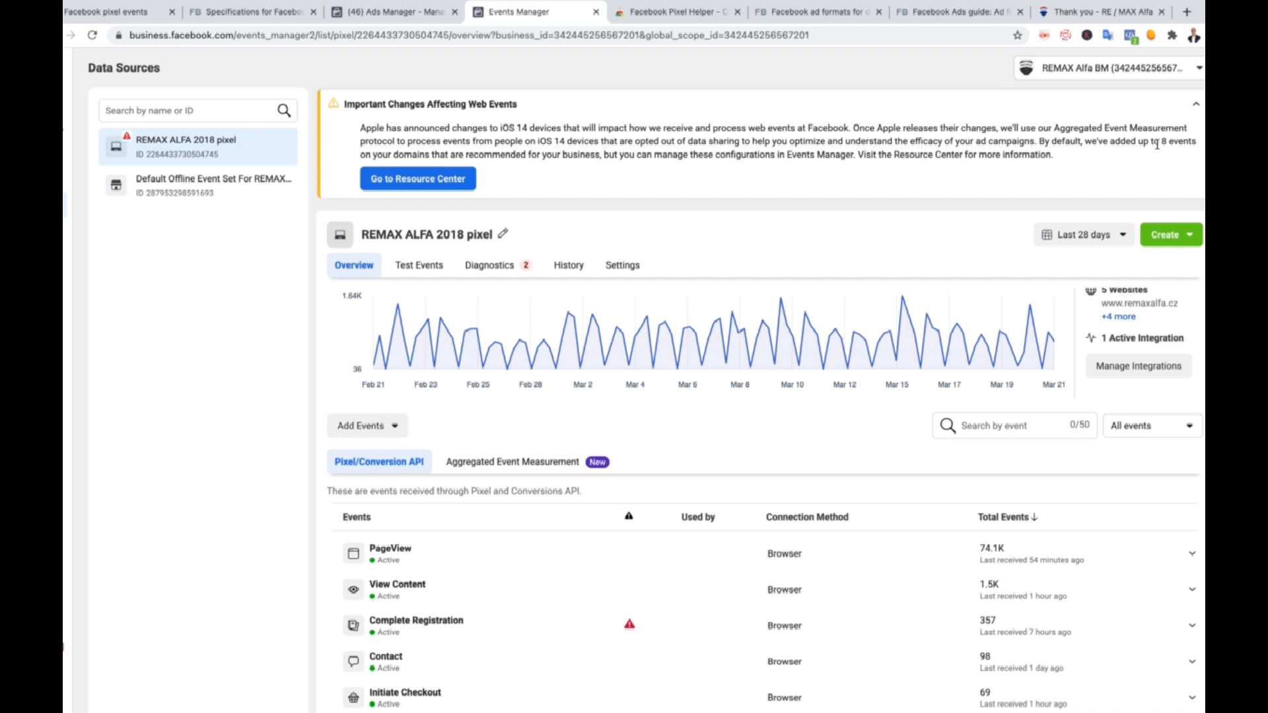
pyautogui.click(1195, 104)
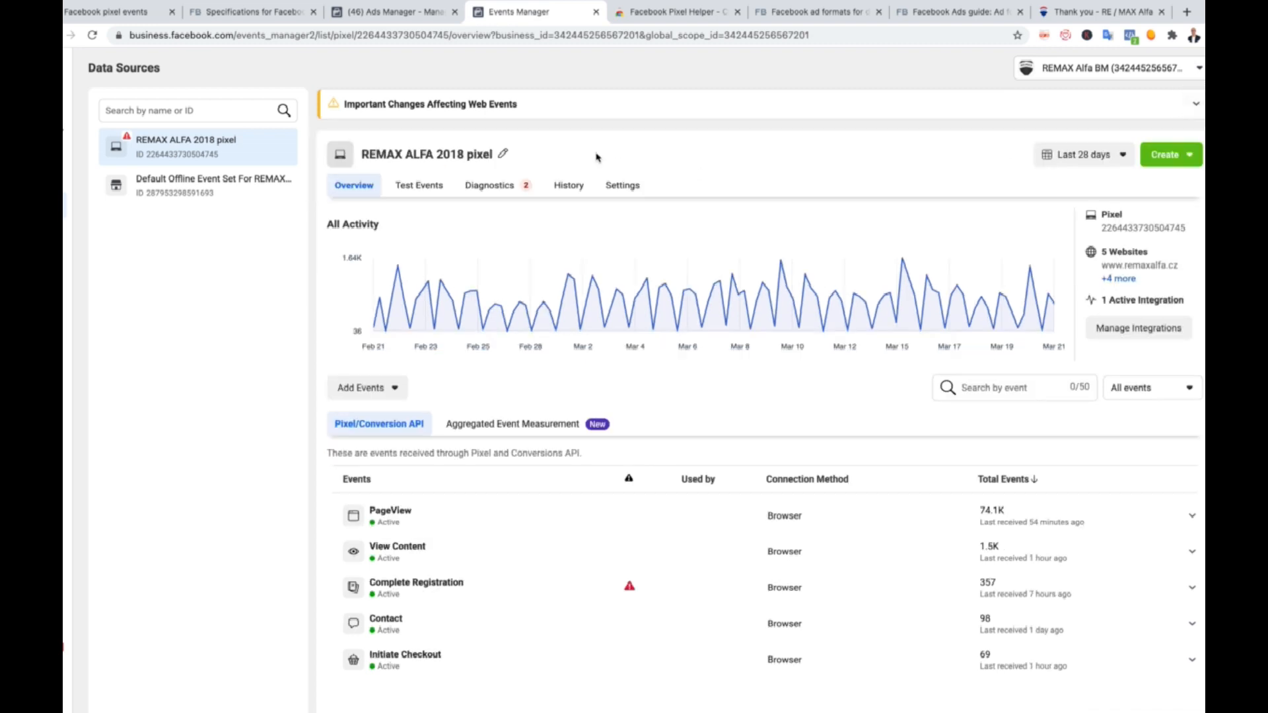
# Step: Revisit the list of standard pixel events and the campaign objective choices in Ads Manager
pyautogui.click(87, 12)
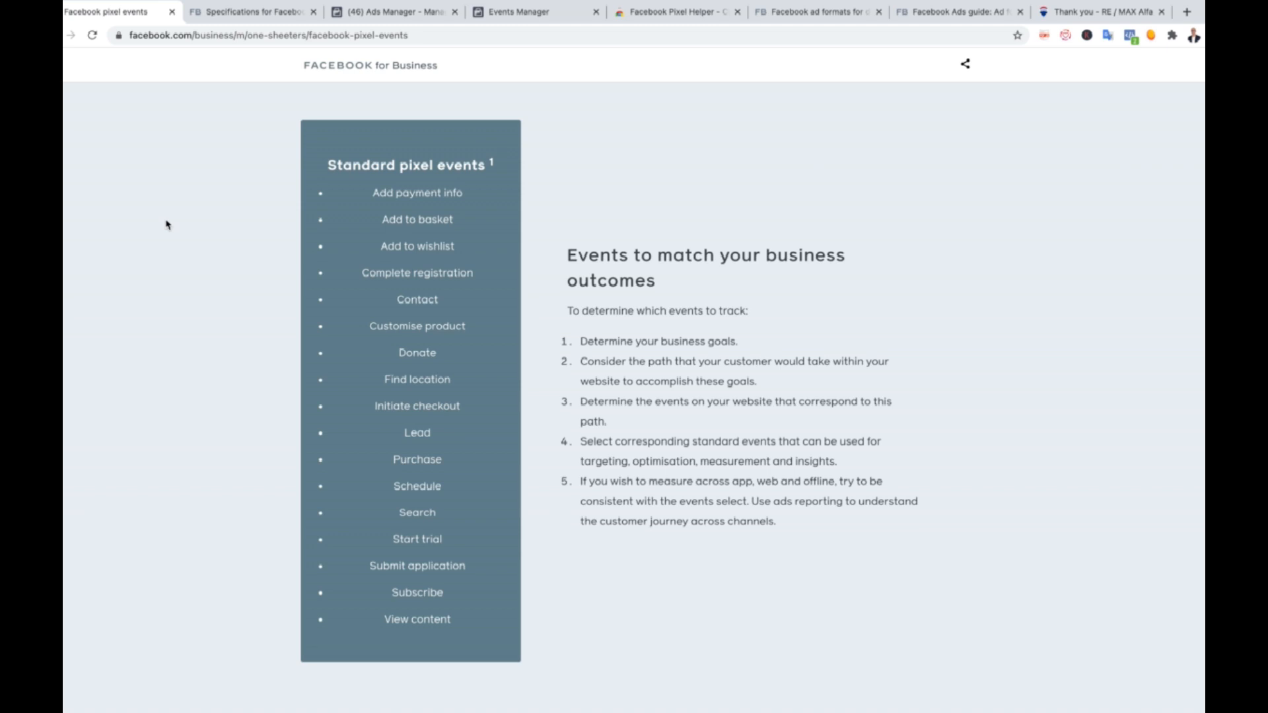
pyautogui.click(388, 13)
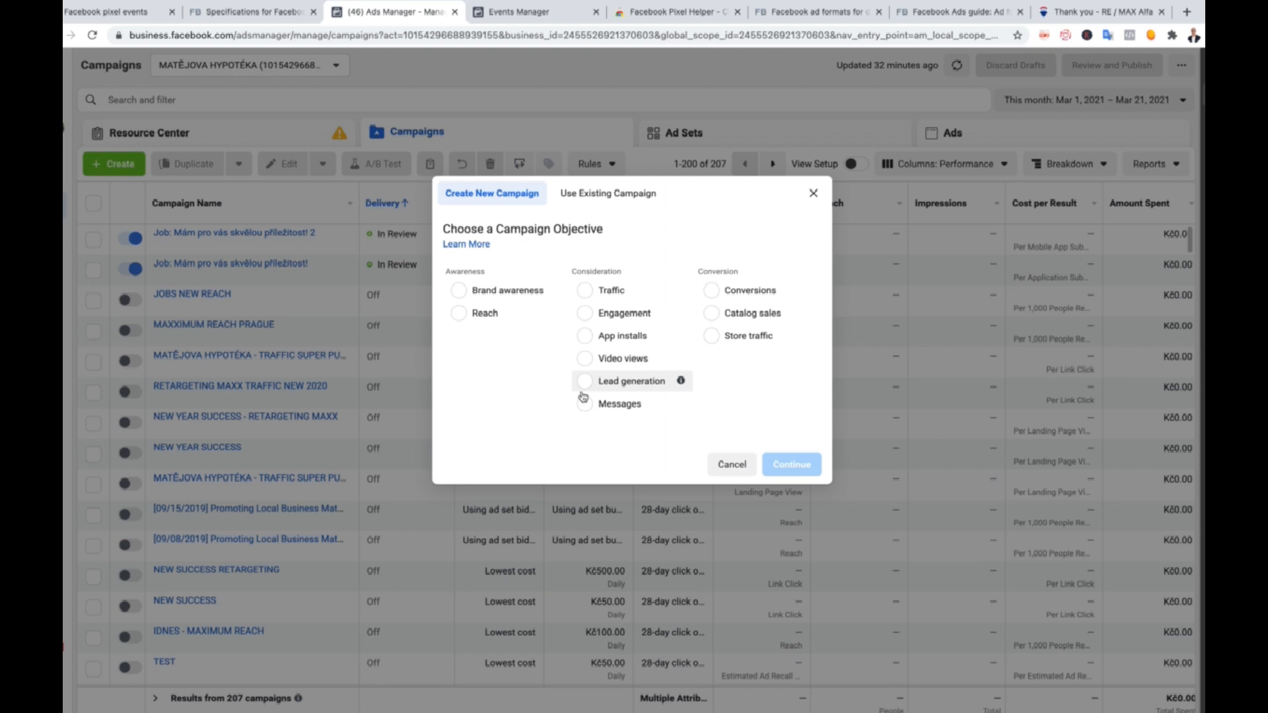
# Step: Review the Facebook ad formats page from photo, video and stories through Messenger, carousel, slideshow and collection ads
pyautogui.click(805, 16)
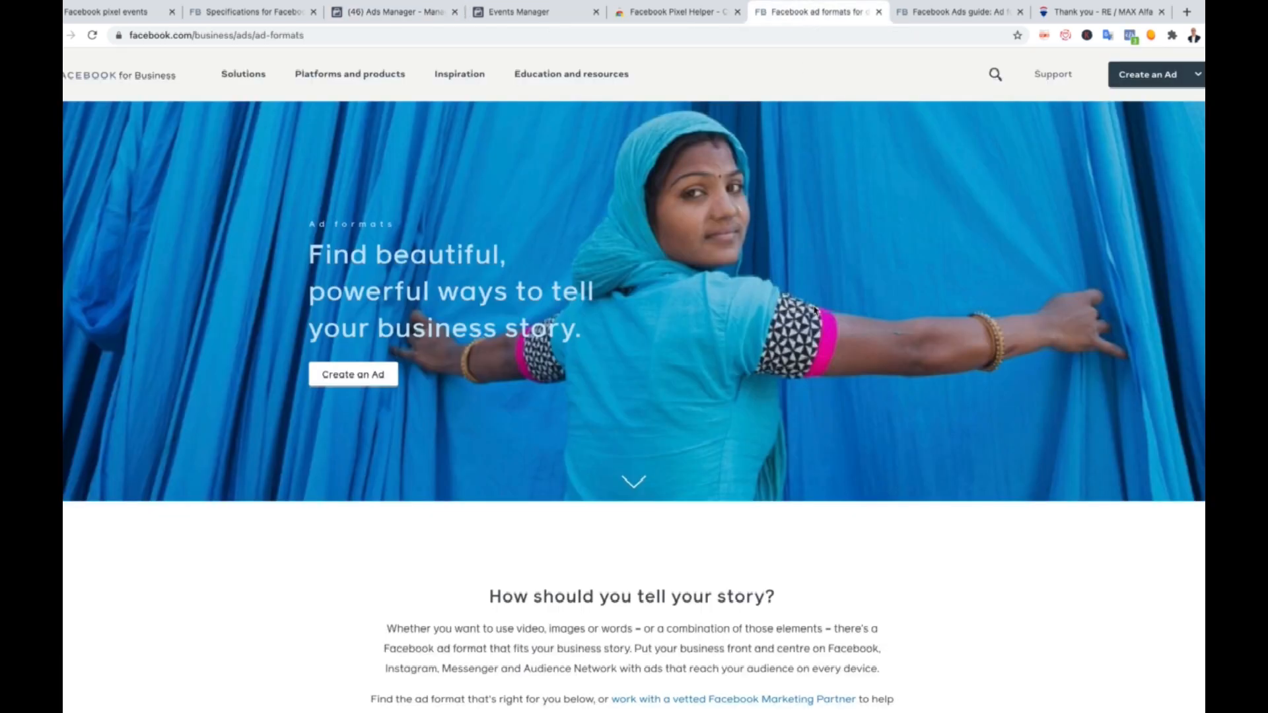
pyautogui.scroll(-8, 815, 310)
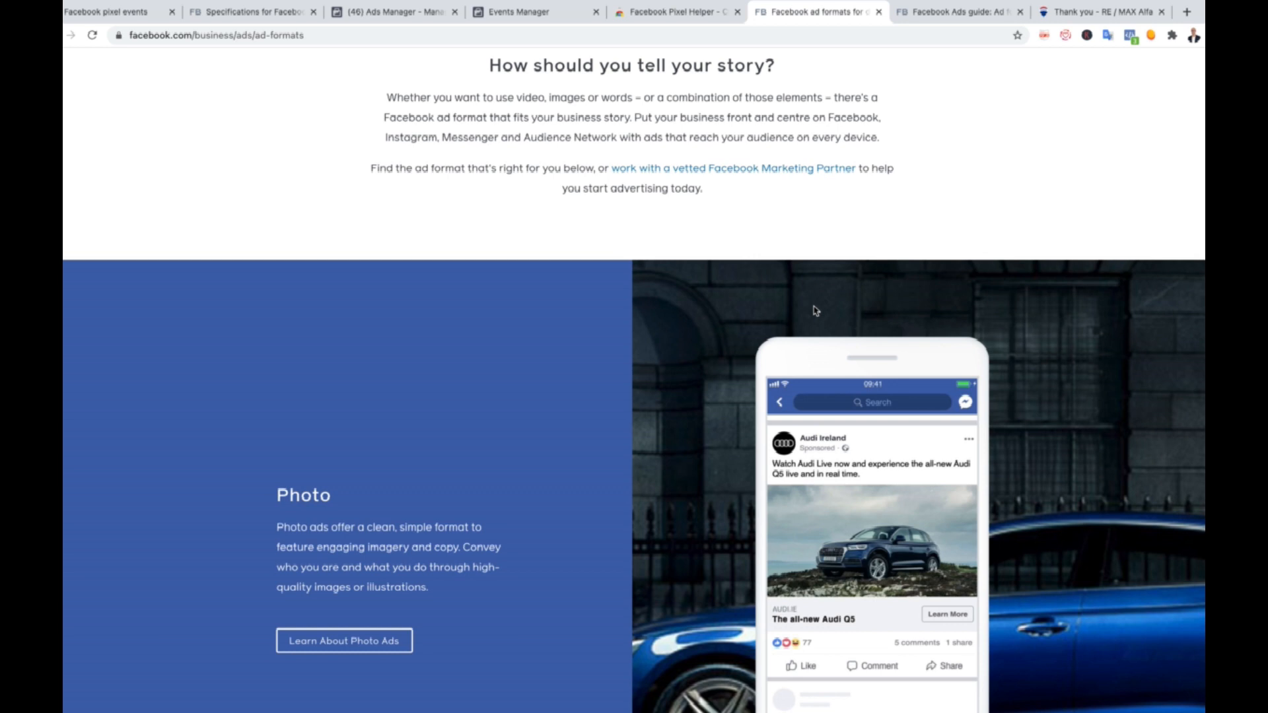
pyautogui.scroll(-10, 816, 311)
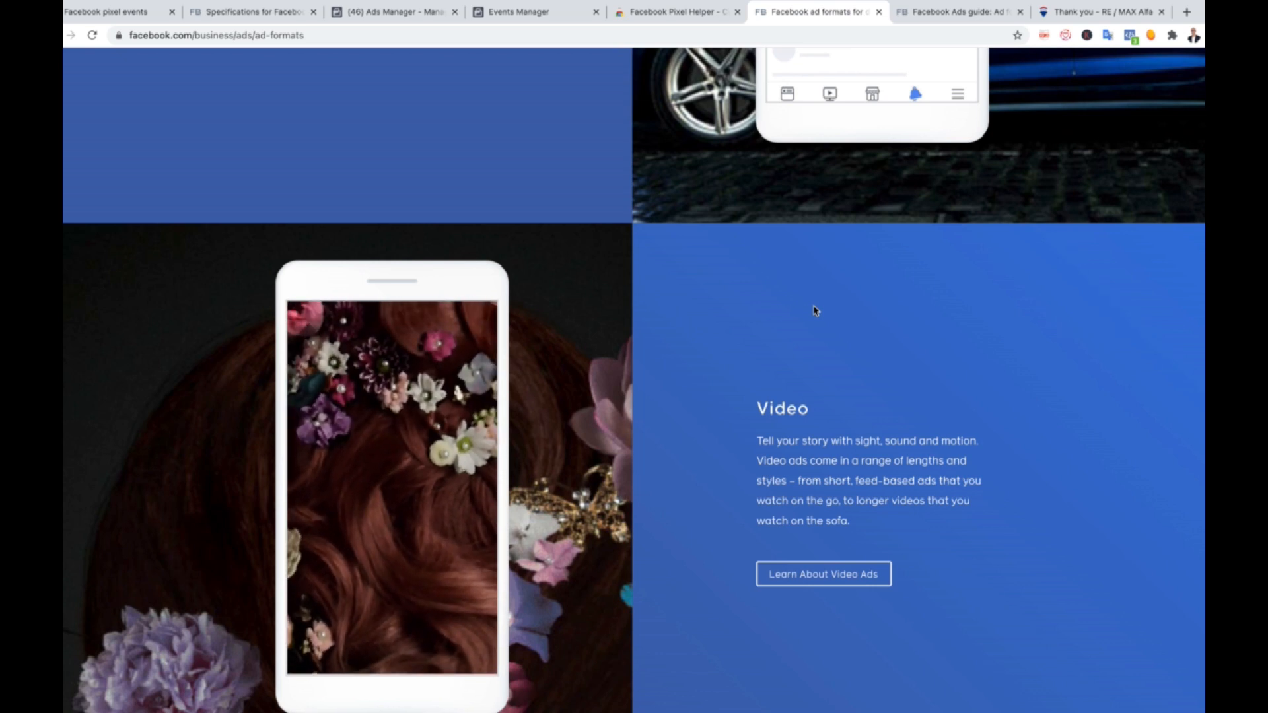
pyautogui.scroll(-5, 814, 310)
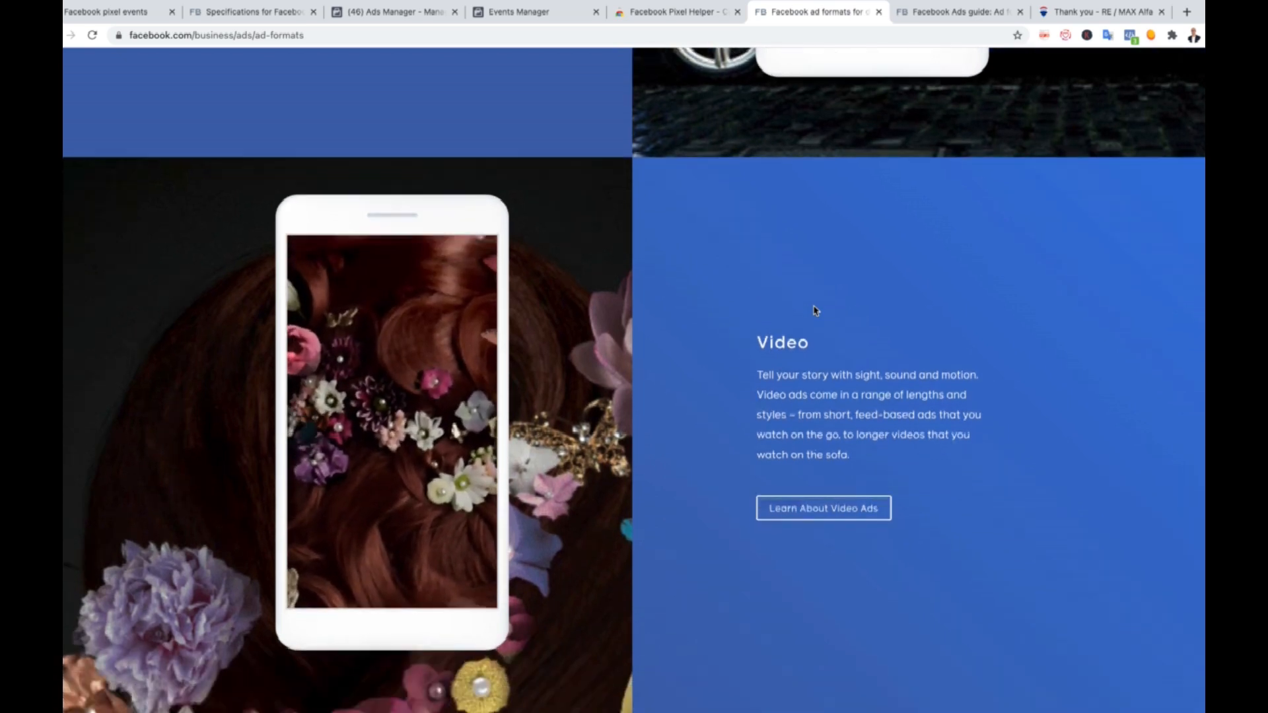
pyautogui.scroll(3, 814, 311)
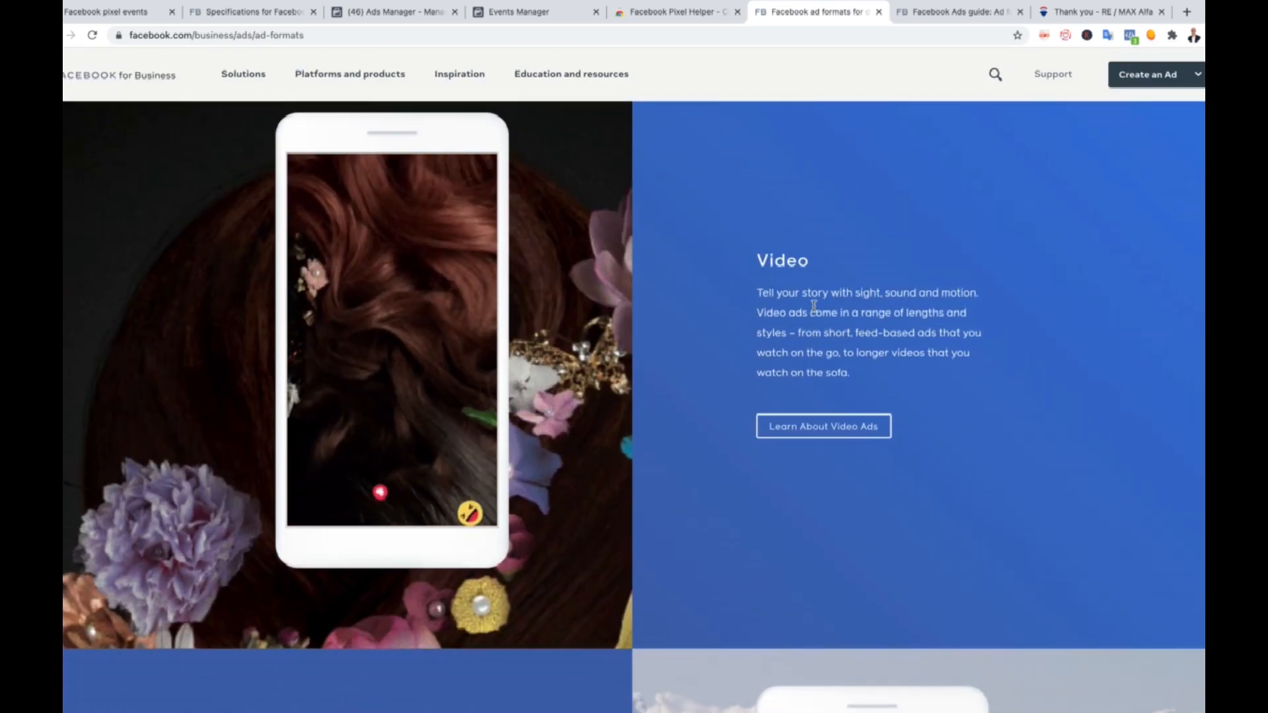
pyautogui.scroll(-8, 814, 307)
pyautogui.scroll(-1, 814, 310)
pyautogui.scroll(1, 814, 310)
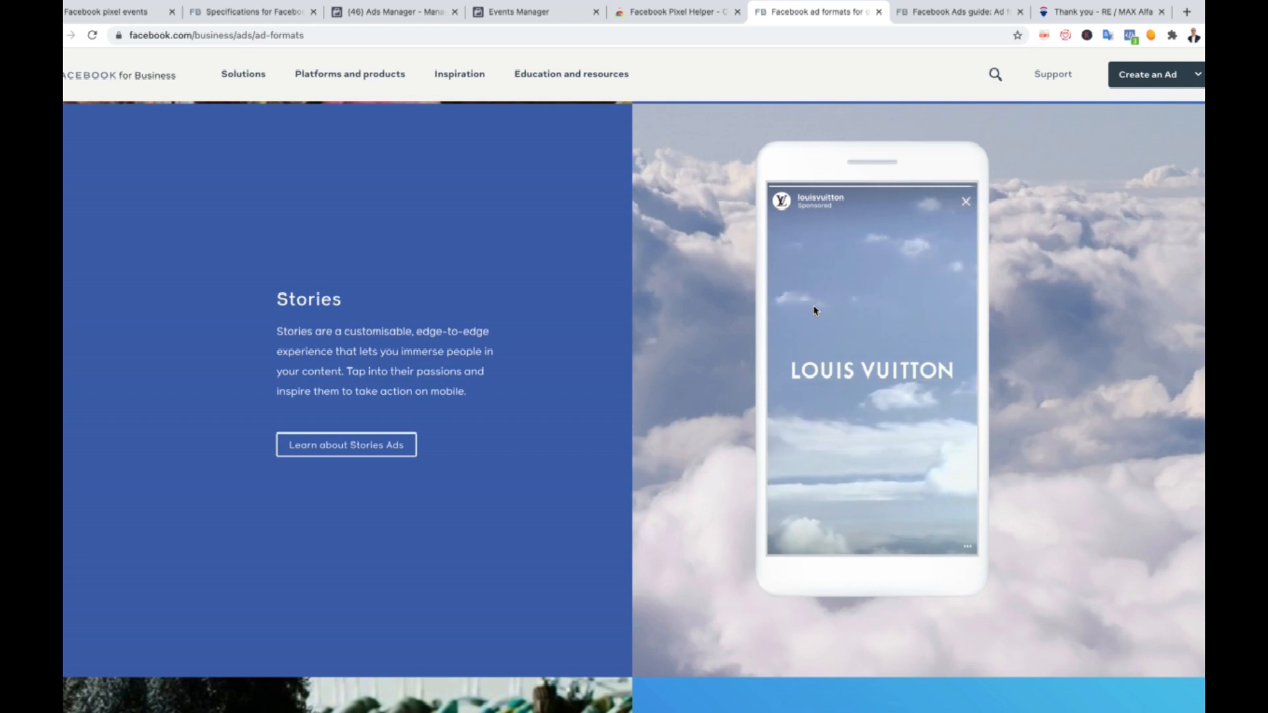
pyautogui.scroll(-9, 814, 310)
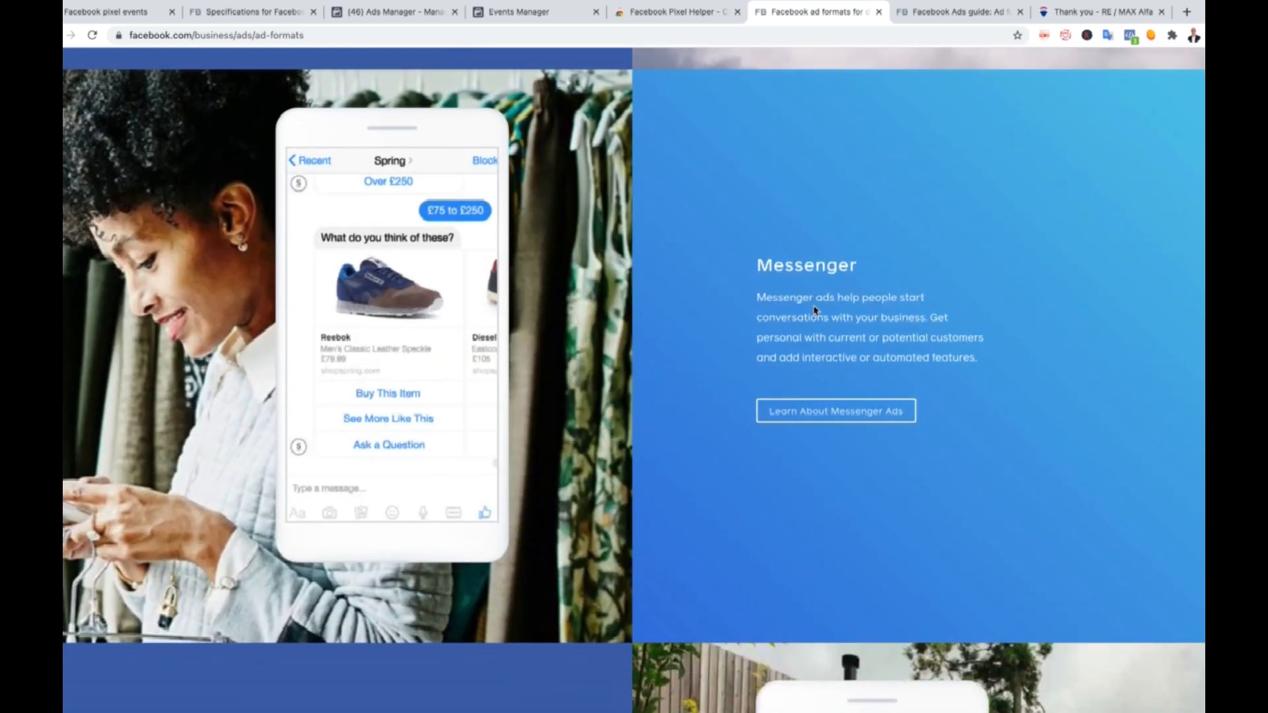
pyautogui.scroll(-9, 815, 311)
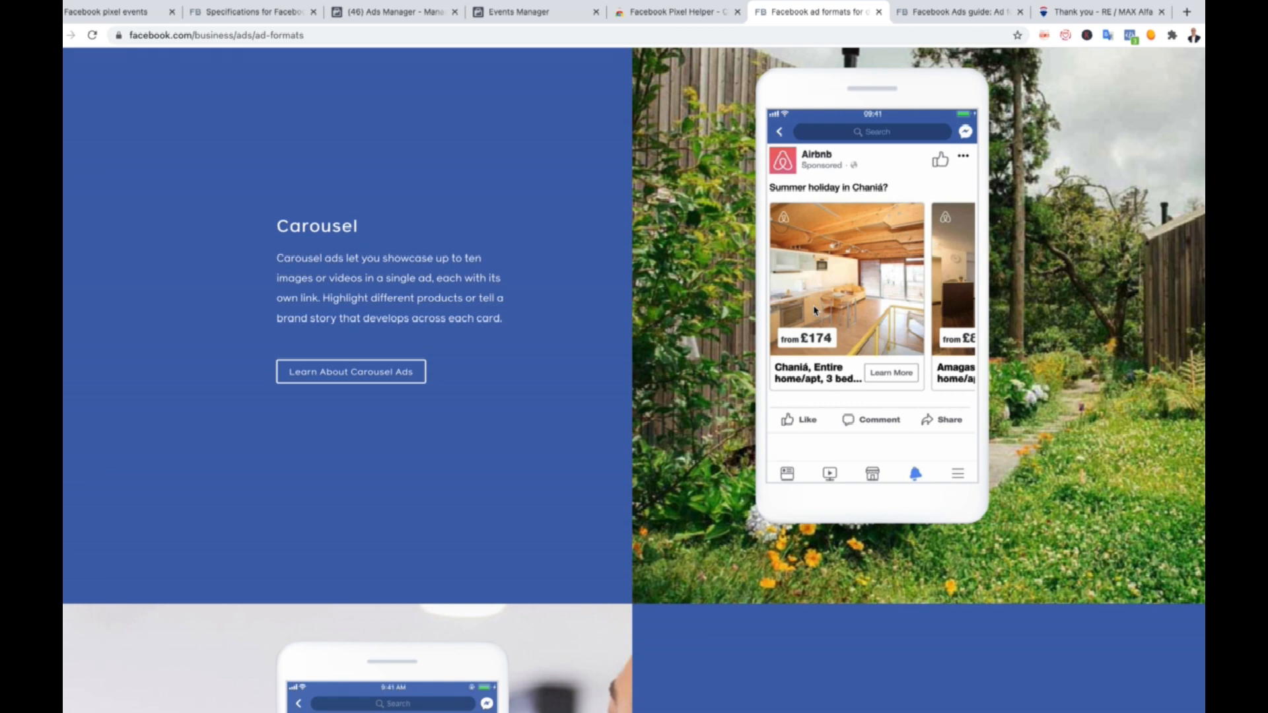
pyautogui.scroll(-5, 814, 310)
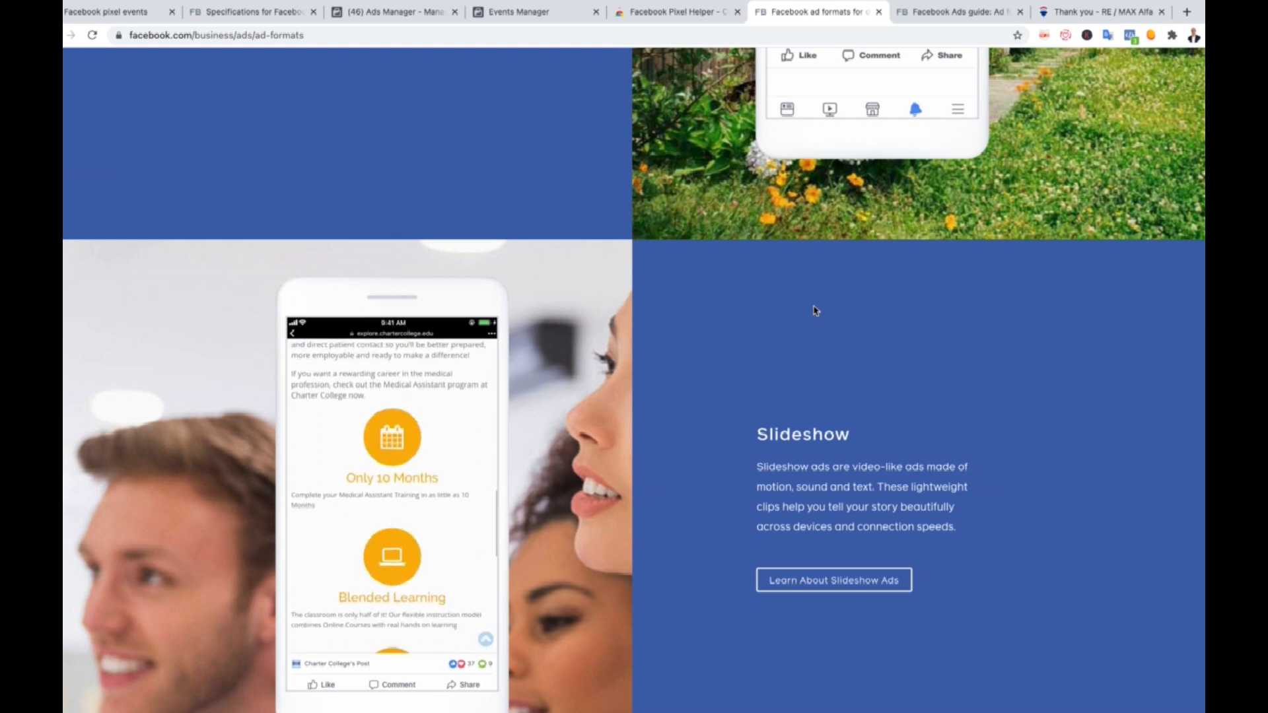
pyautogui.scroll(-5, 815, 310)
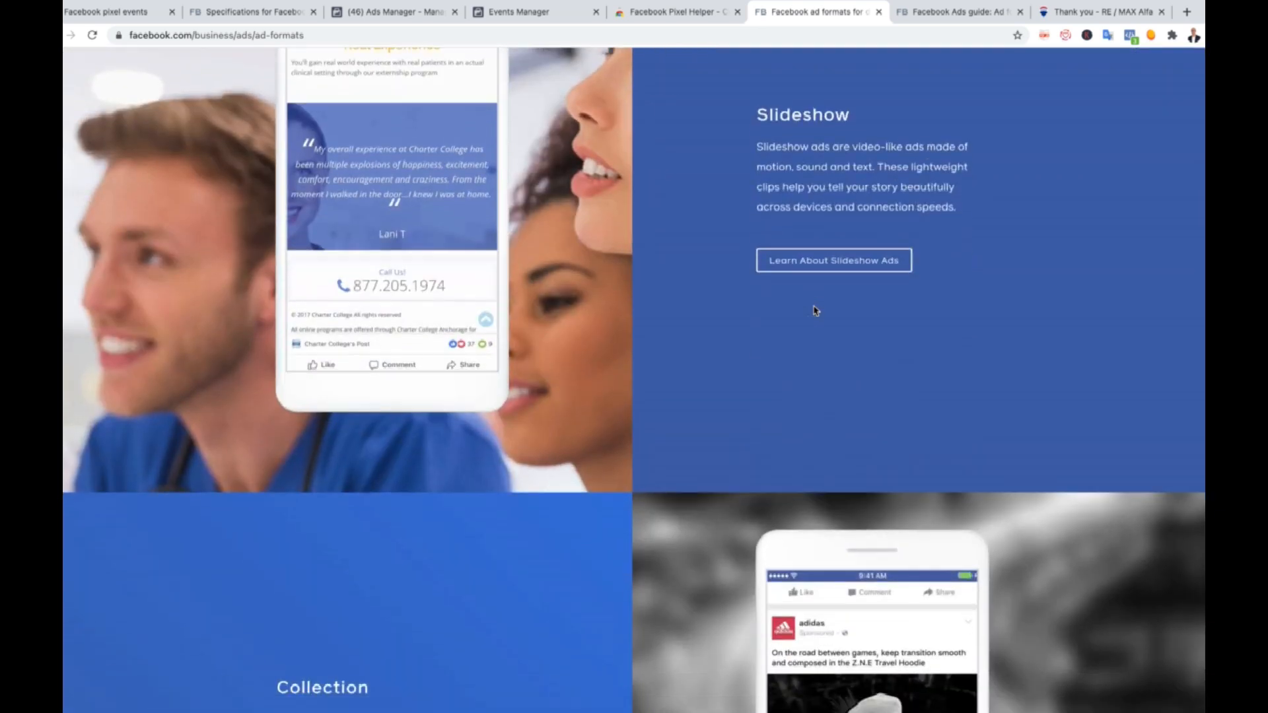
pyautogui.scroll(-5, 815, 311)
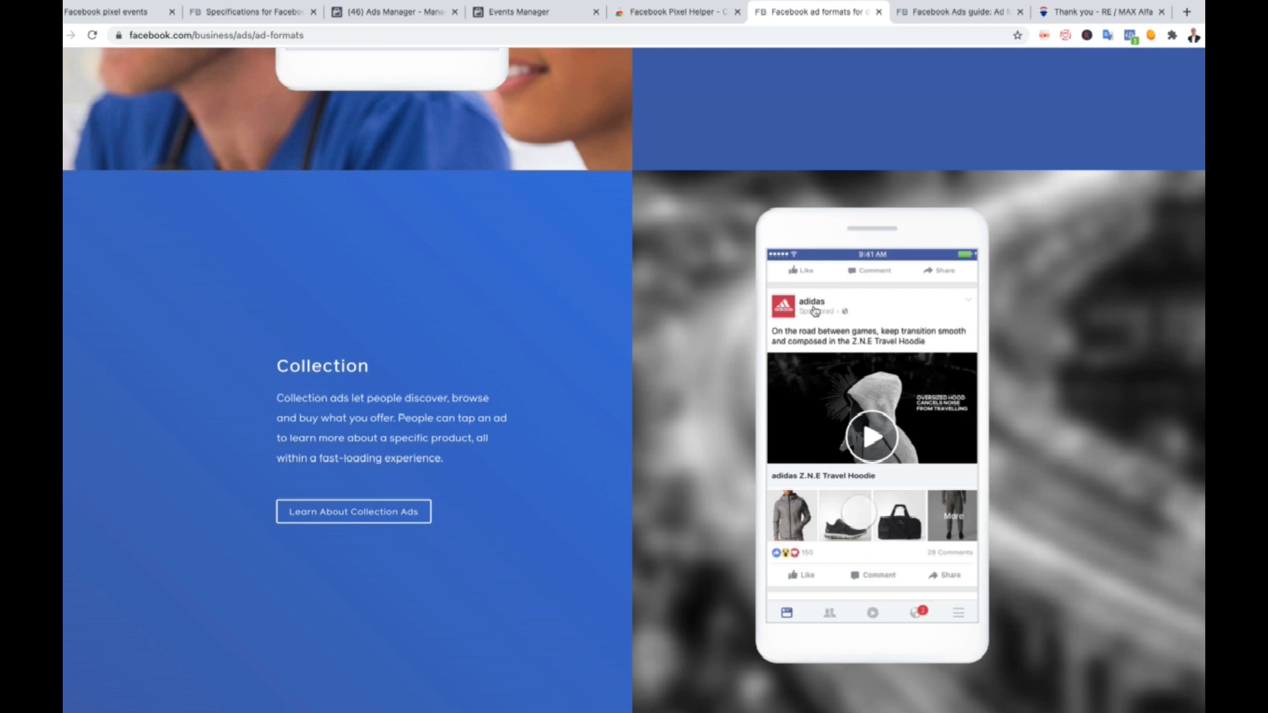
pyautogui.scroll(-1, 815, 311)
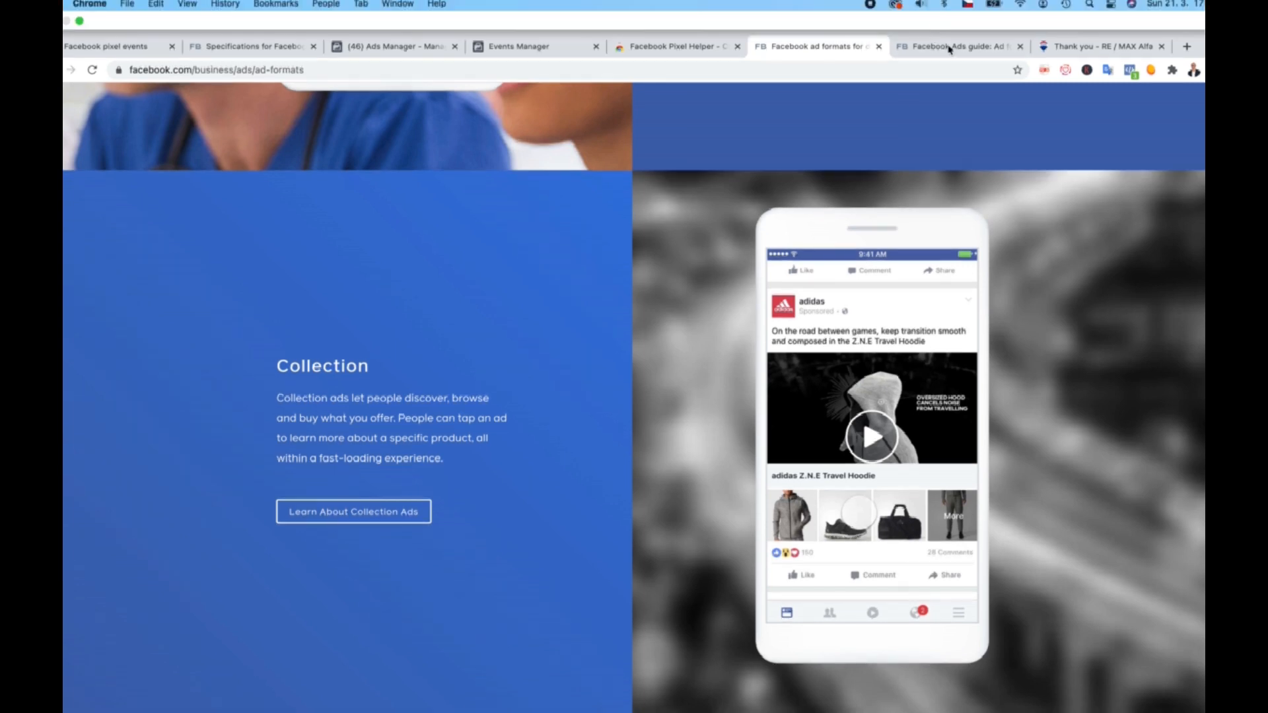
# Step: Browse the Facebook Ads guide overview and examine its image ad specifications for Facebook Feed
pyautogui.click(950, 46)
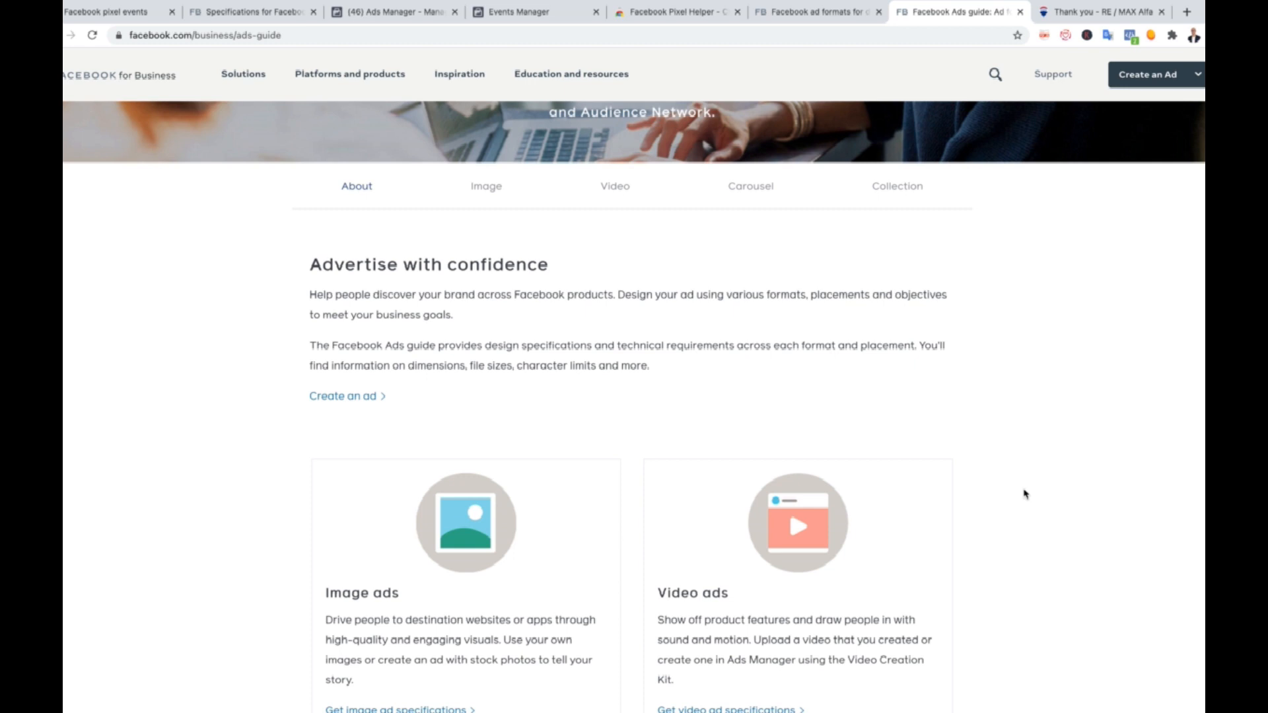
pyautogui.scroll(-8, 1024, 494)
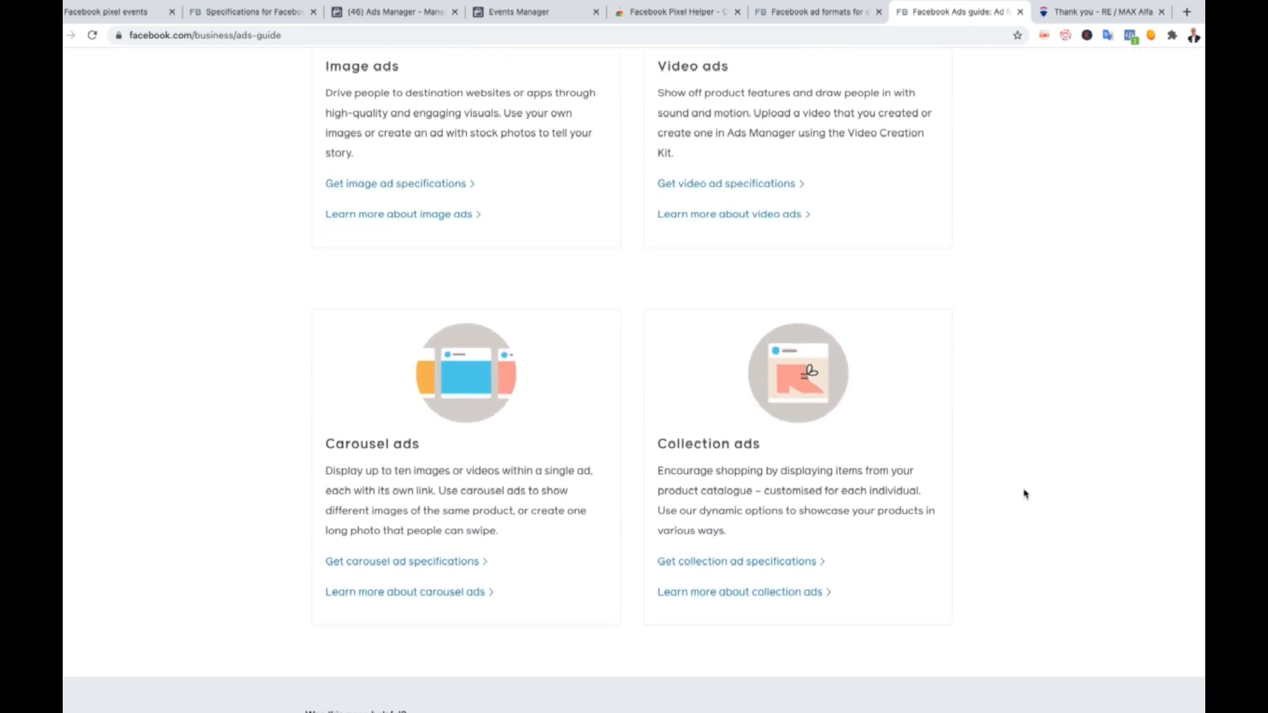
pyautogui.scroll(2, 1024, 494)
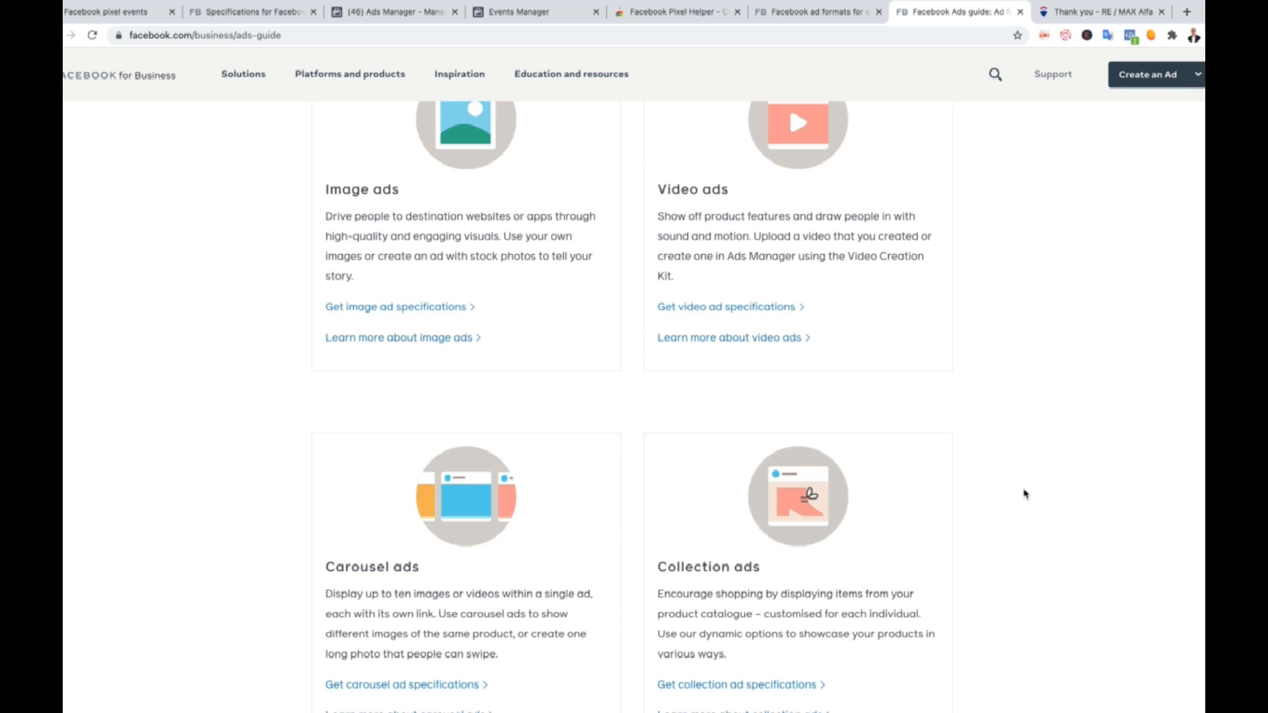
pyautogui.scroll(5, 1024, 494)
pyautogui.click(509, 144)
pyautogui.scroll(-3, 262, 311)
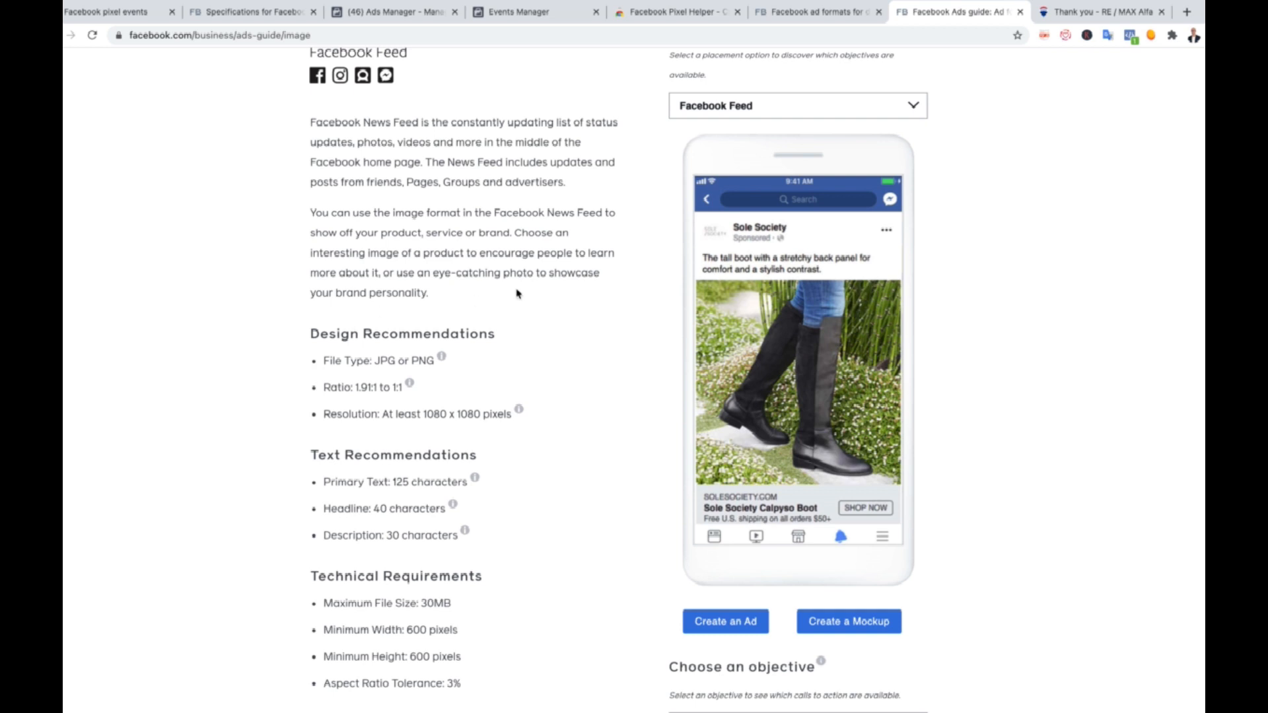
pyautogui.scroll(5, 550, 277)
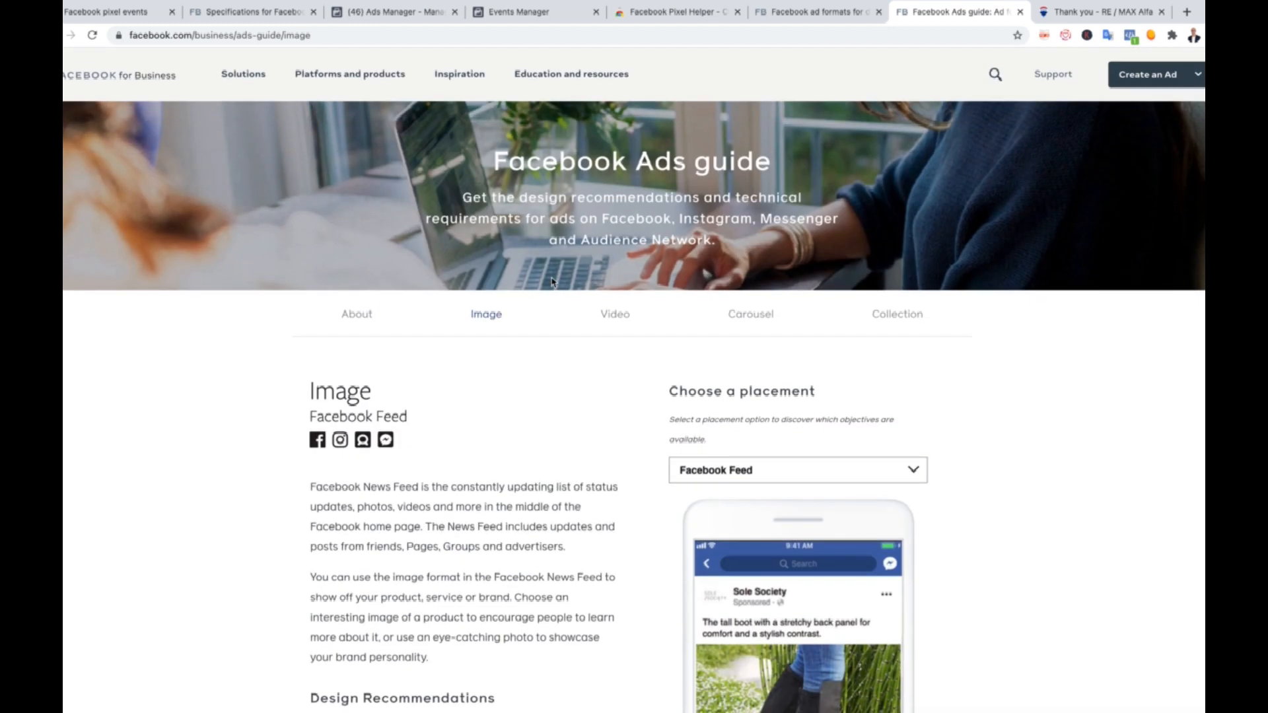
# Step: Examine the video, carousel and collection ad specifications for Facebook Feed in the Ads guide
pyautogui.click(614, 314)
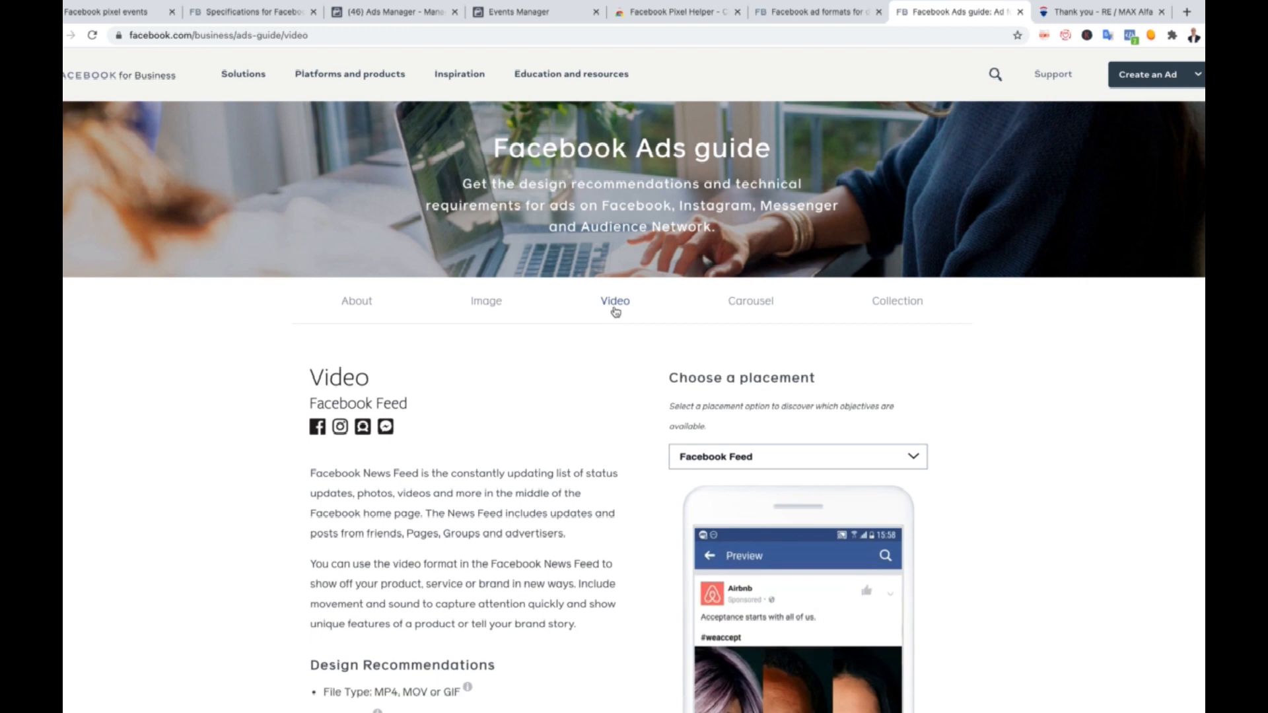
pyautogui.scroll(-3, 581, 311)
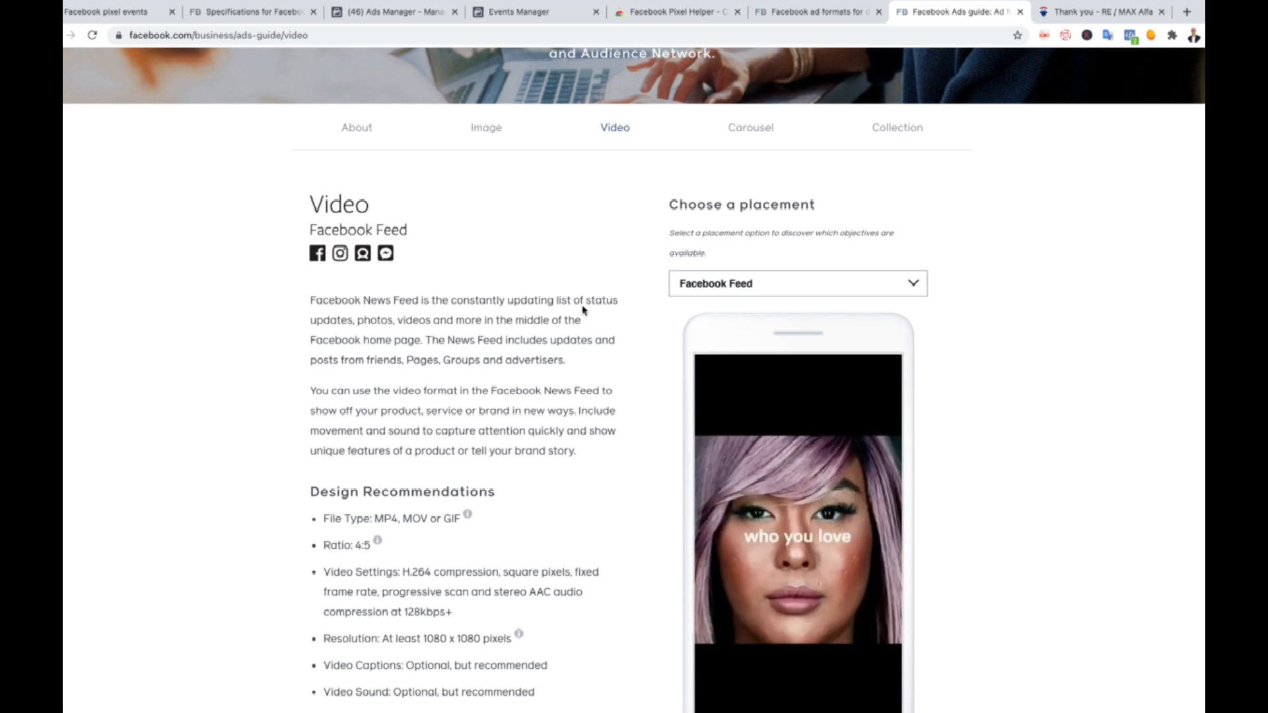
pyautogui.click(752, 135)
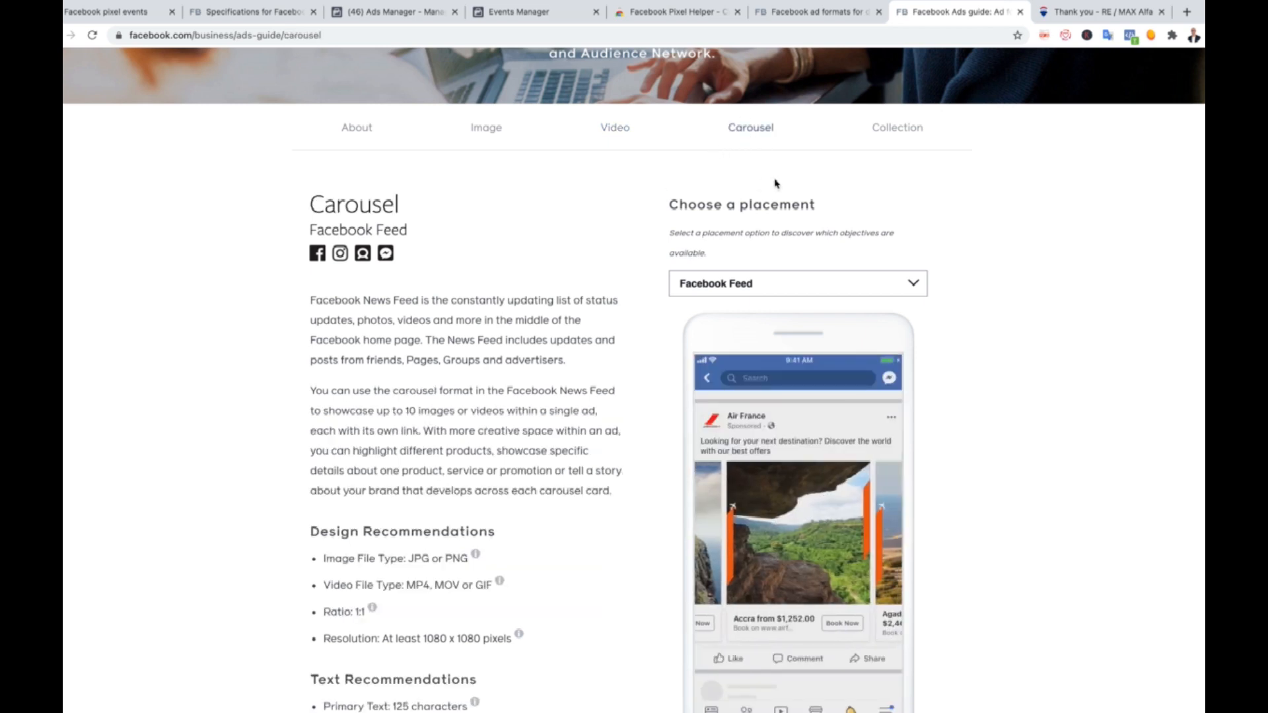
pyautogui.click(883, 135)
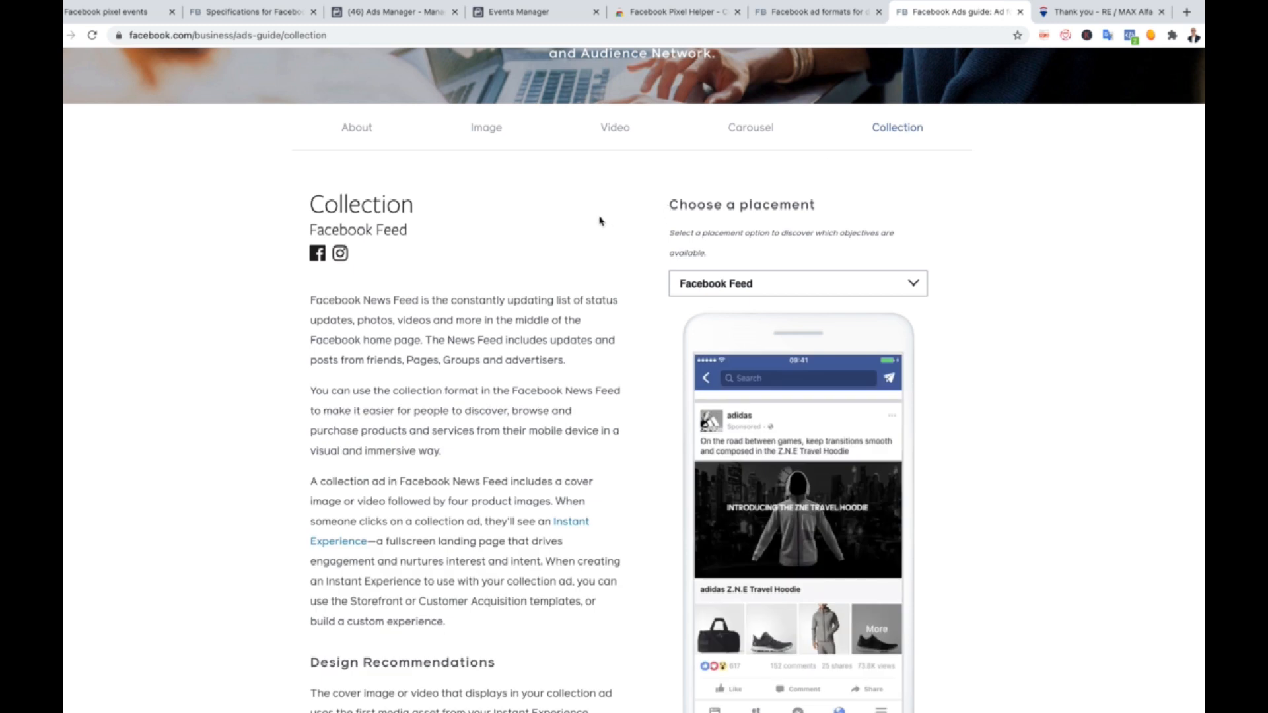
pyautogui.scroll(-1, 601, 220)
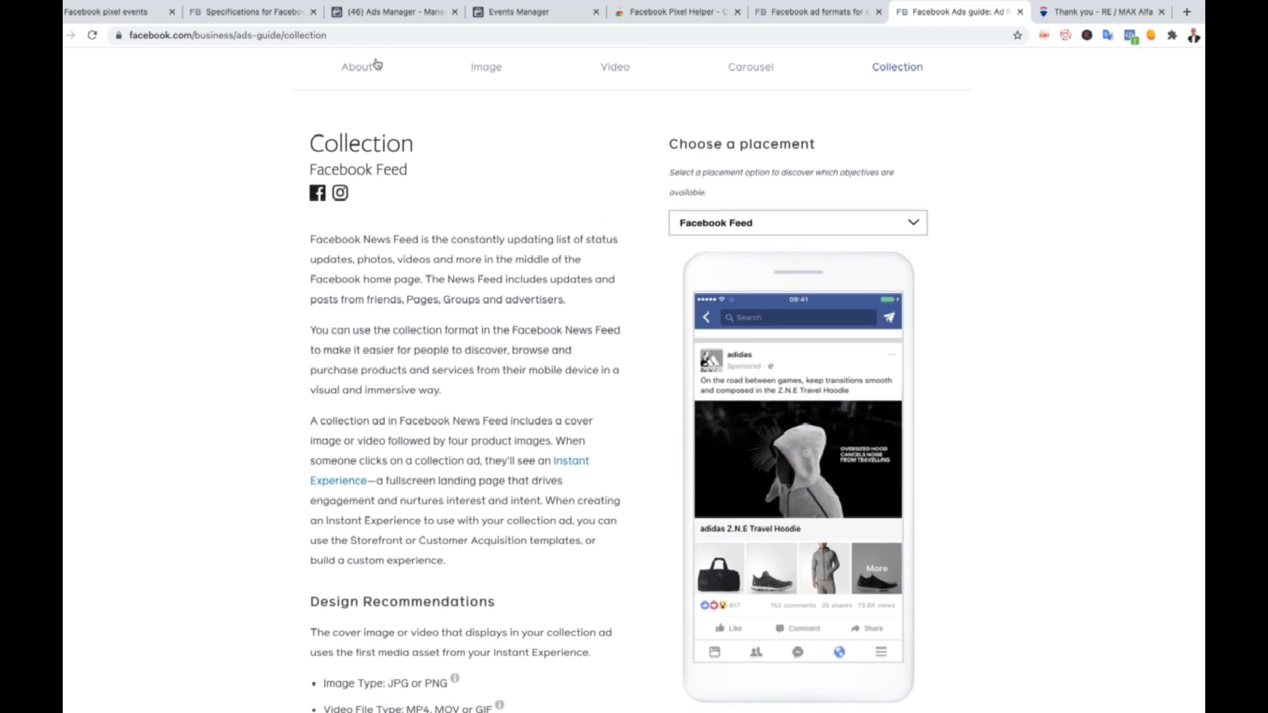
# Step: Return to the campaign objective choices for a new campaign in Ads Manager
pyautogui.click(503, 20)
pyautogui.click(395, 12)
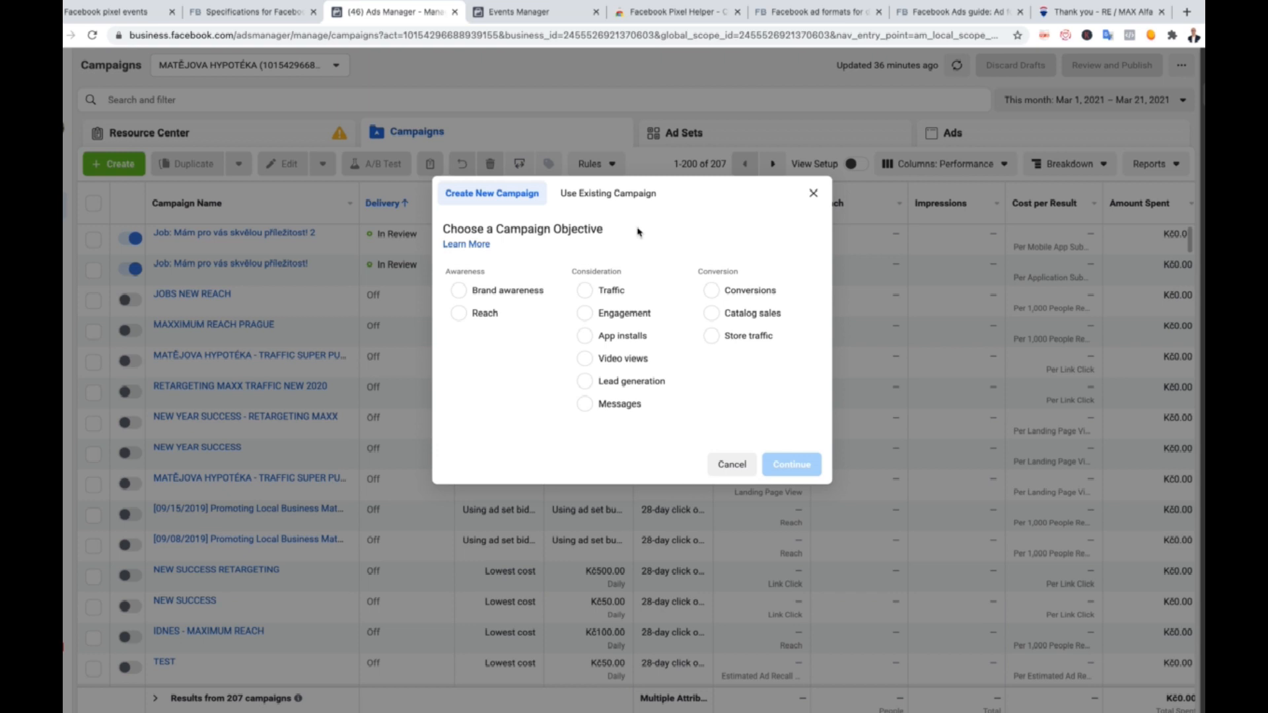
pyautogui.click(565, 13)
pyautogui.click(379, 13)
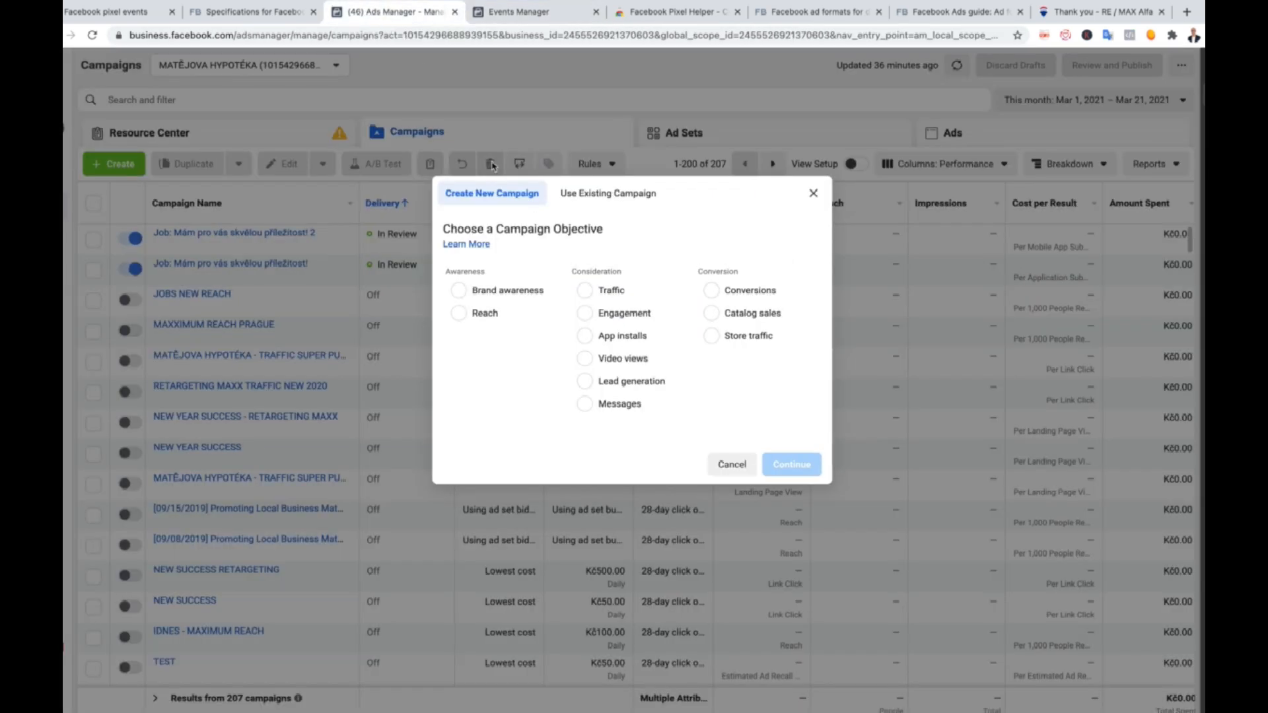